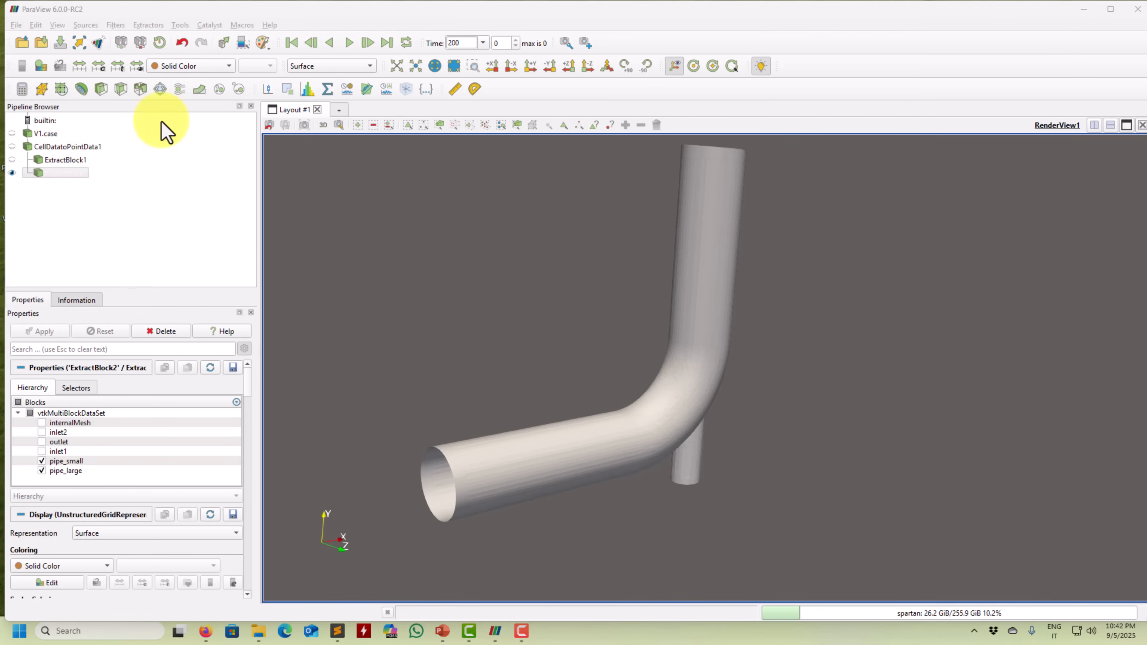
Color the extracted pipe walls by the wallShearStress point field and view them from another angle
left_click(212, 67)
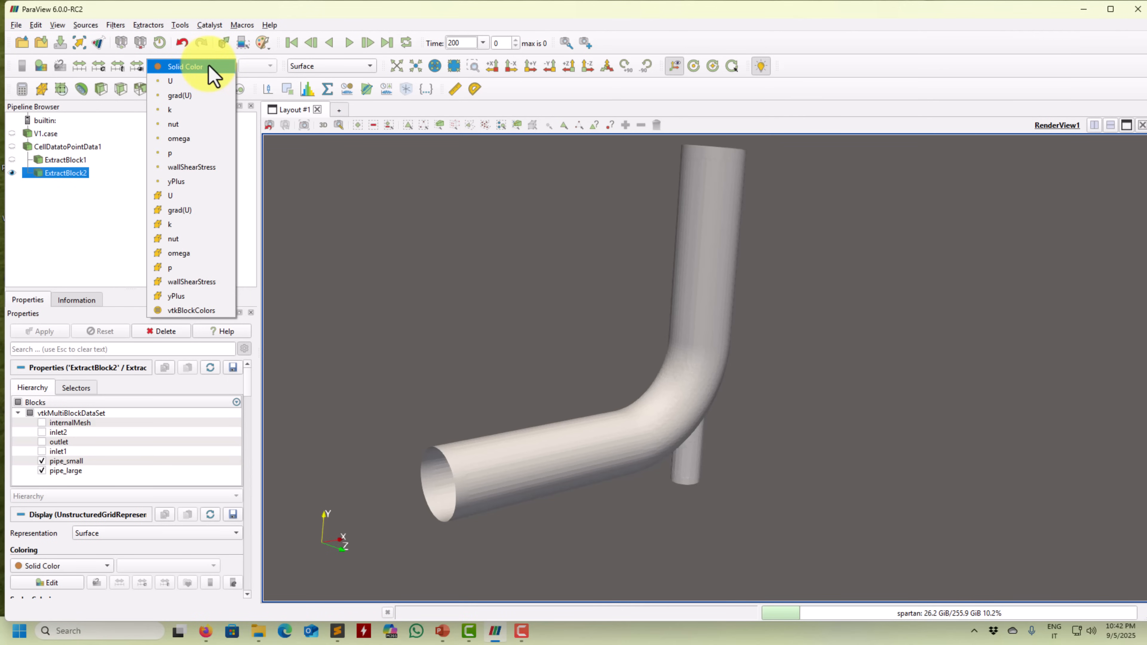
left_click(209, 169)
left_click_drag(586, 418, 360, 309)
left_click_drag(545, 384, 668, 463)
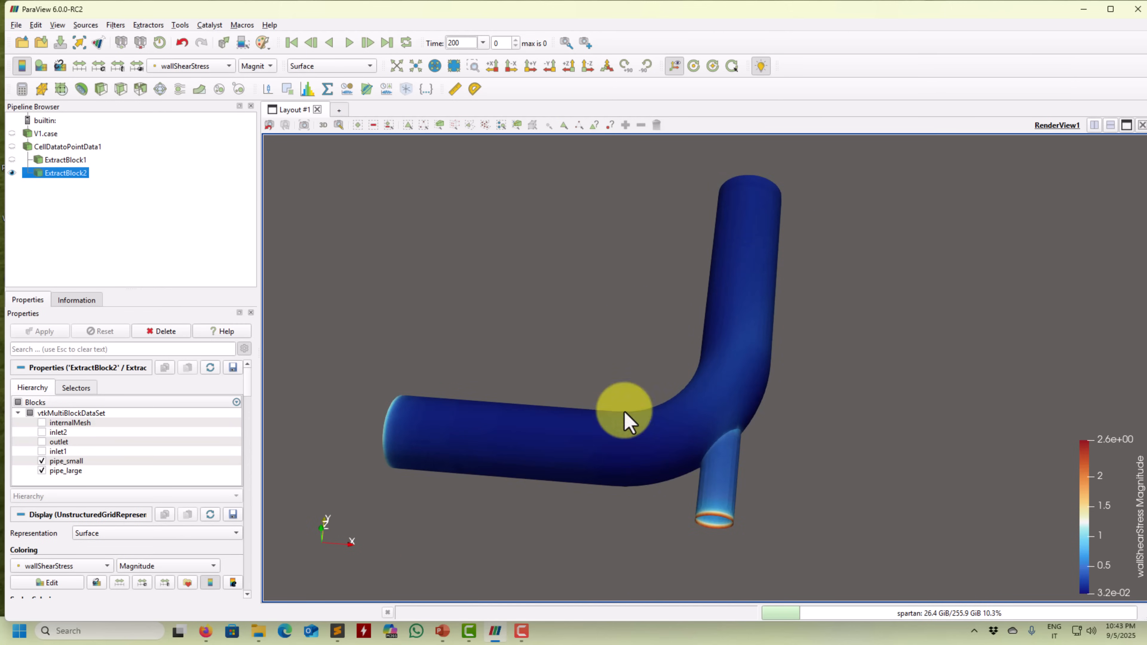
Color the pipe walls by the U point field and inspect the surface from several angles
left_click(212, 67)
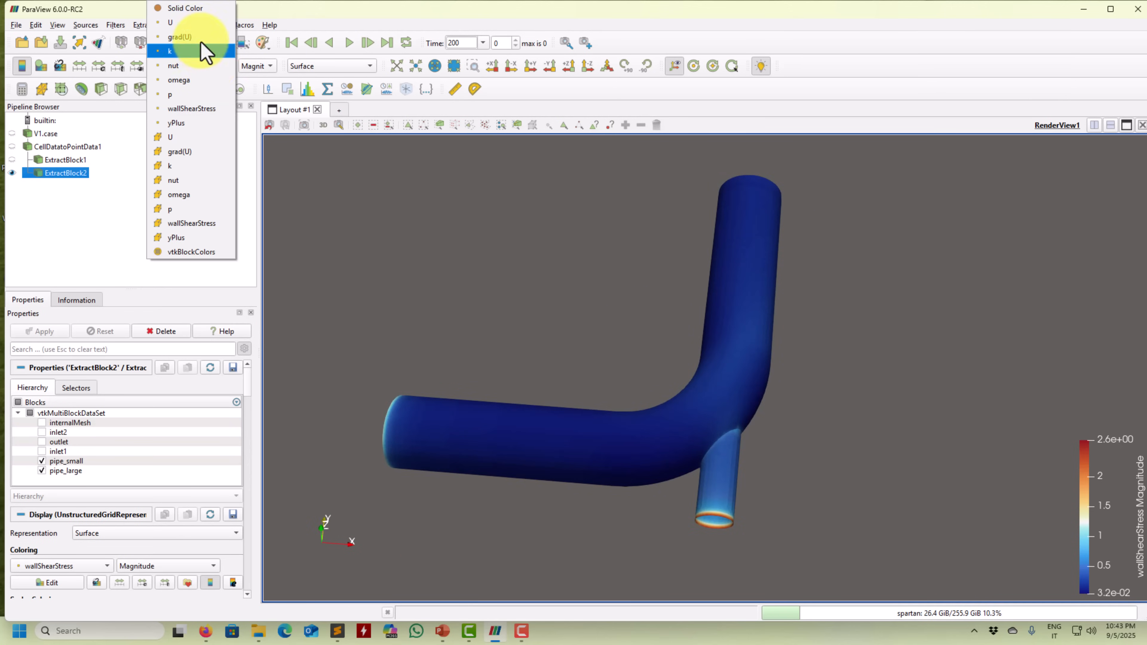
left_click(196, 25)
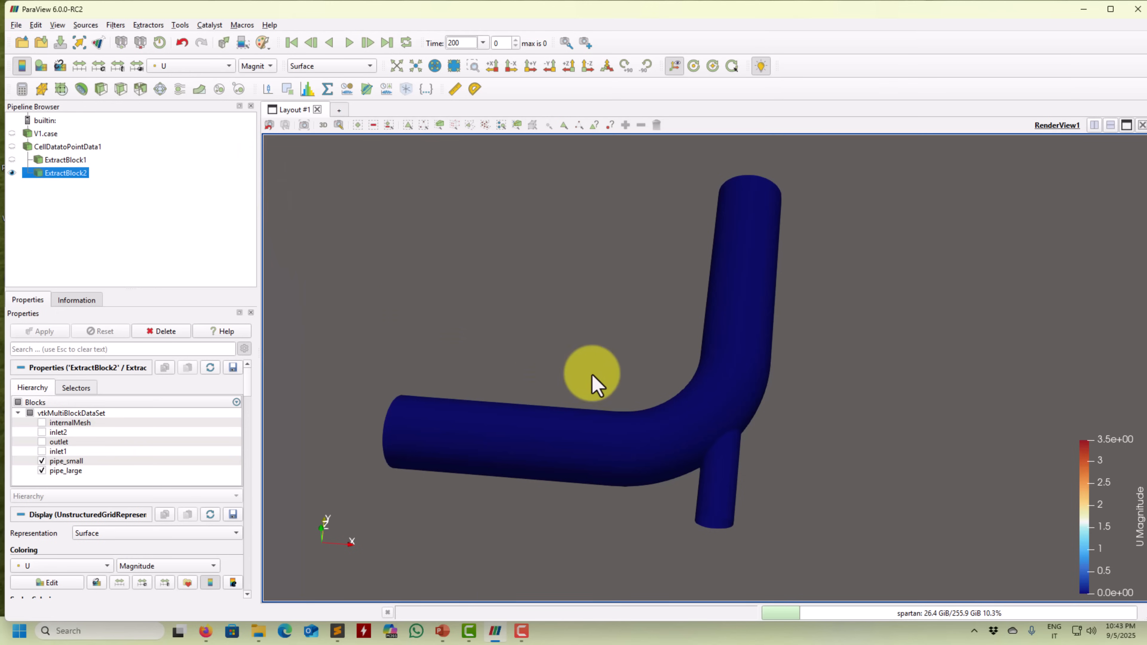
left_click_drag(594, 457, 665, 463)
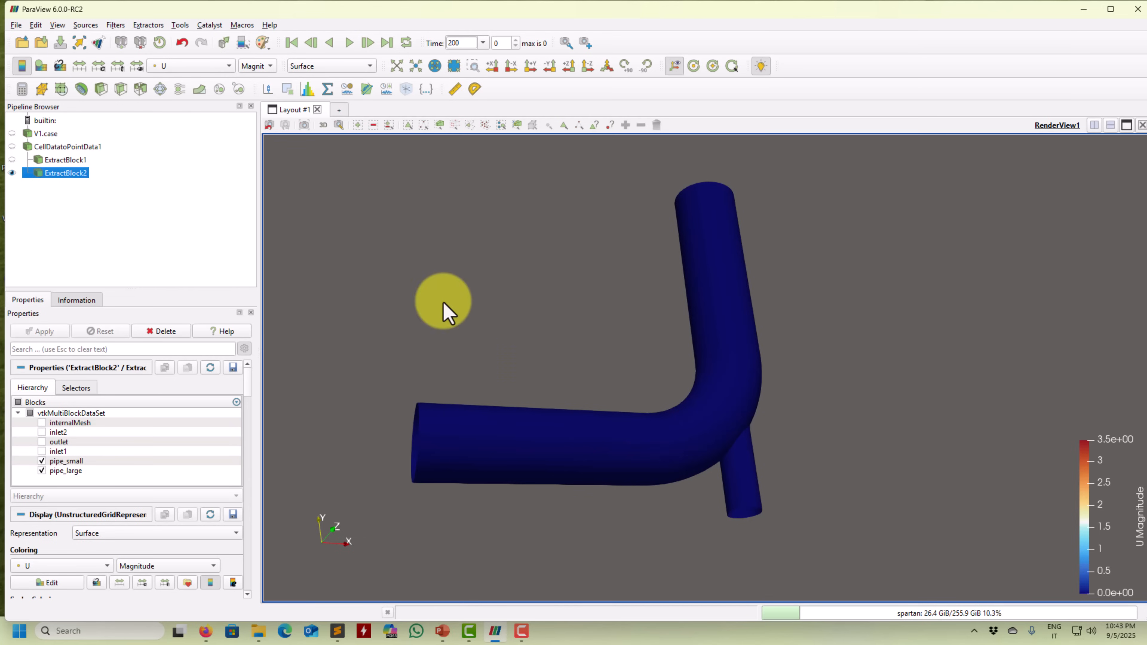
left_click_drag(593, 358, 520, 363)
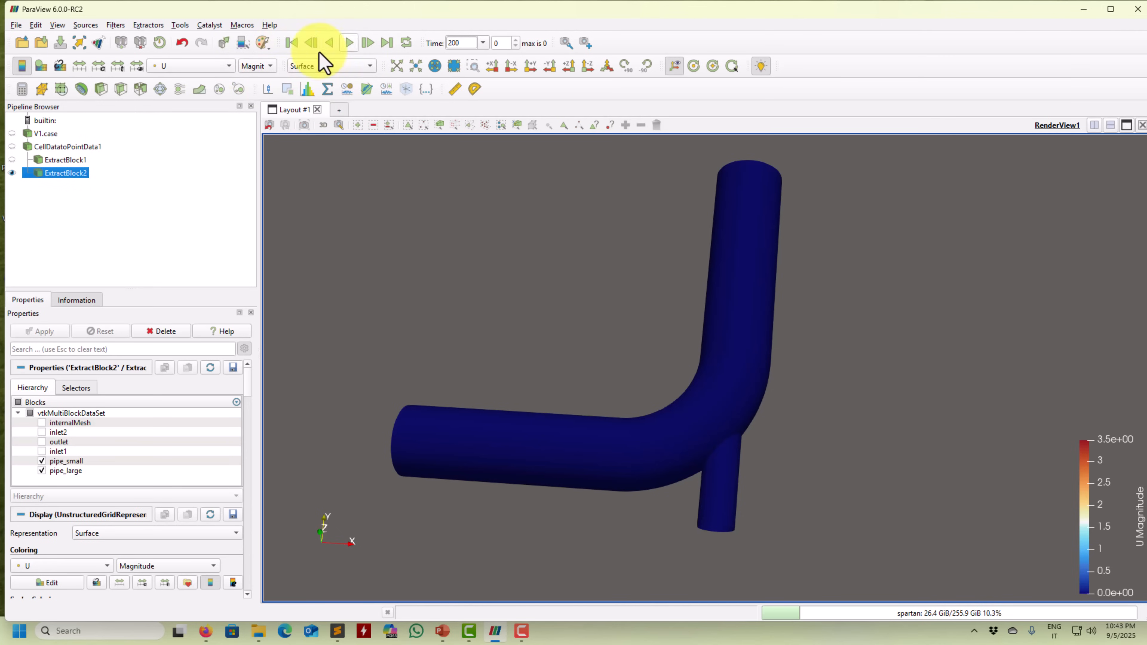
Set the representation of the pipe walls to Surface LIC and bring up its integrator settings
left_click(332, 65)
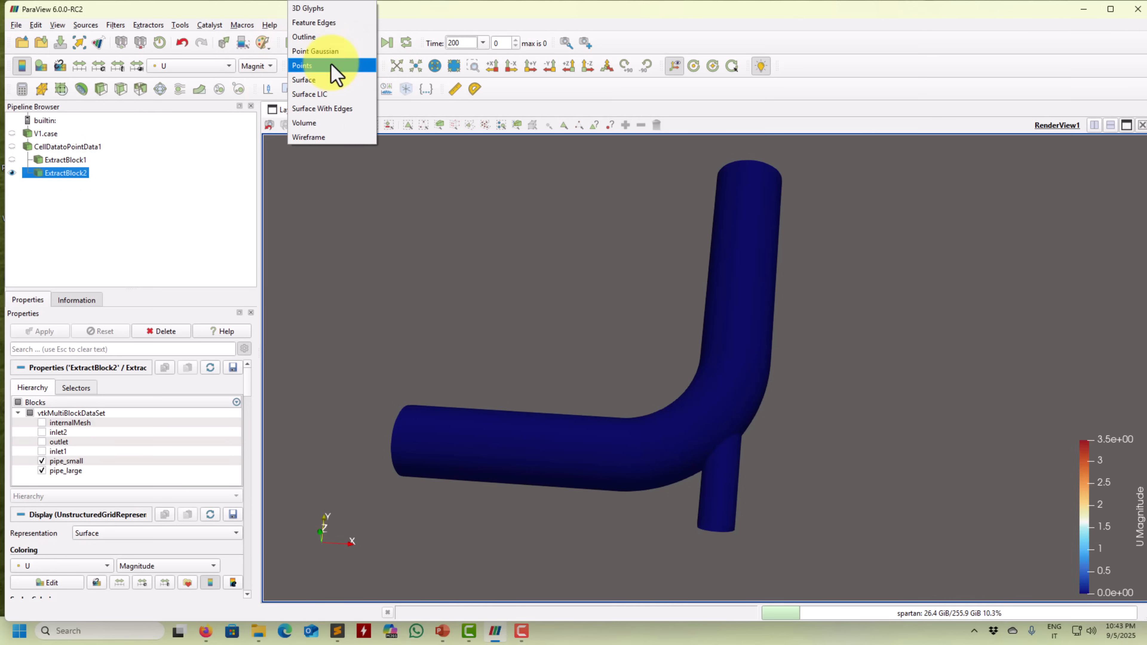
left_click(310, 95)
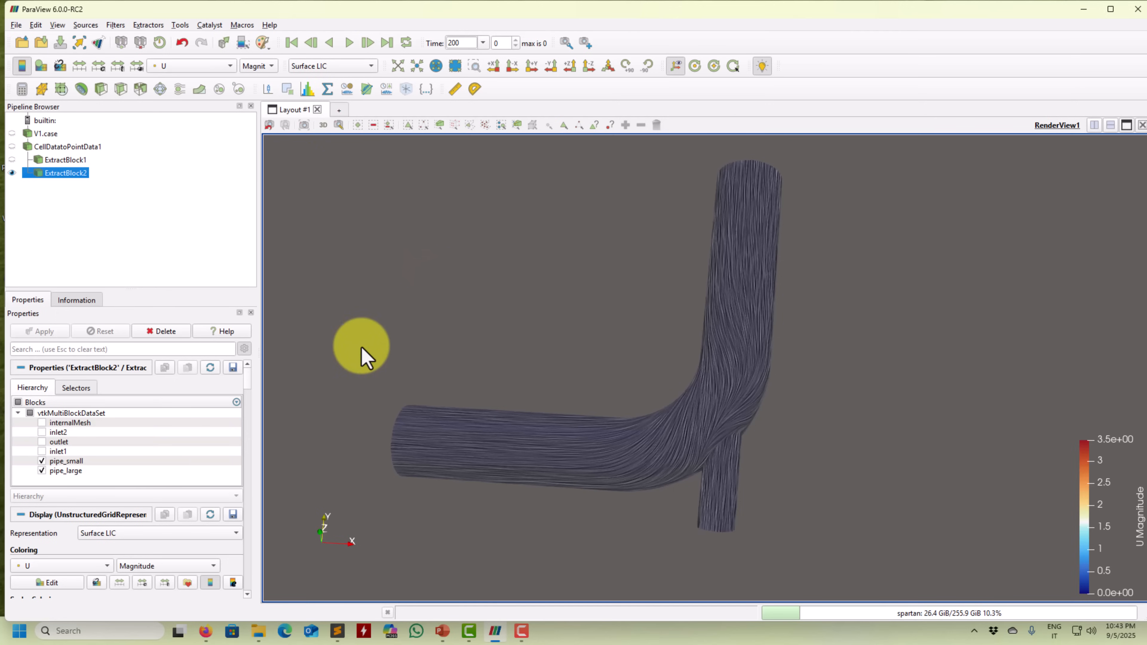
scroll(244, 381, "down", 3)
scroll(243, 379, "up", 3)
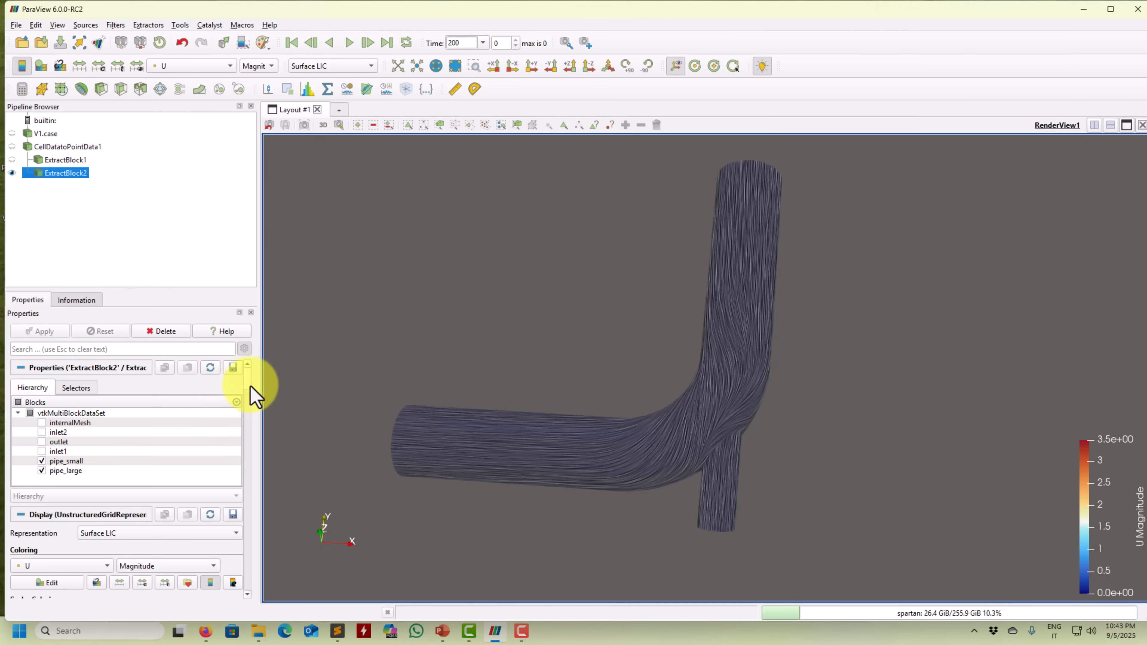
scroll(249, 390, "down", 3)
left_click_drag(248, 390, 244, 485)
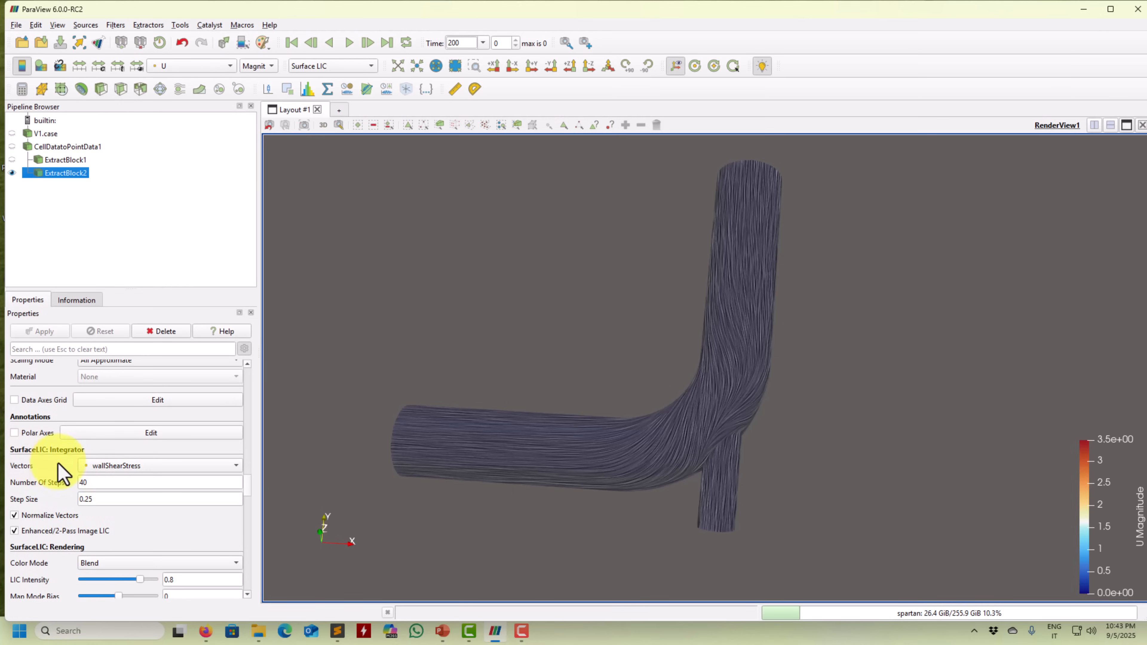
Try U as the Surface LIC vectors for the pipe walls, then return the vectors to wallShearStress
left_click(147, 466)
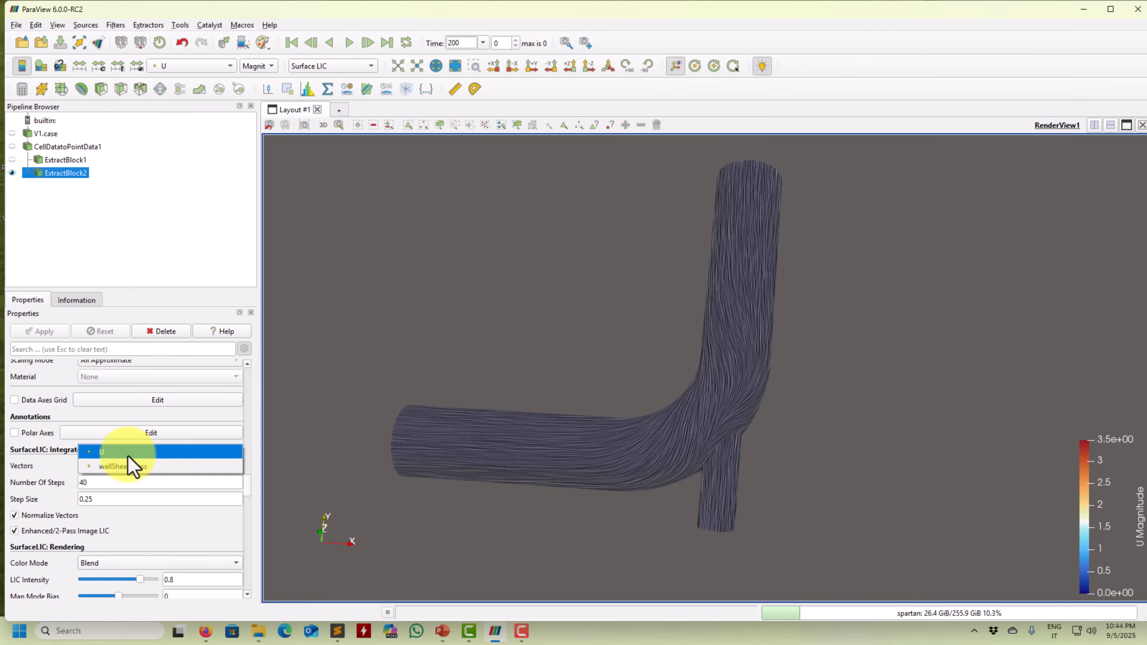
left_click(129, 453)
left_click(144, 474)
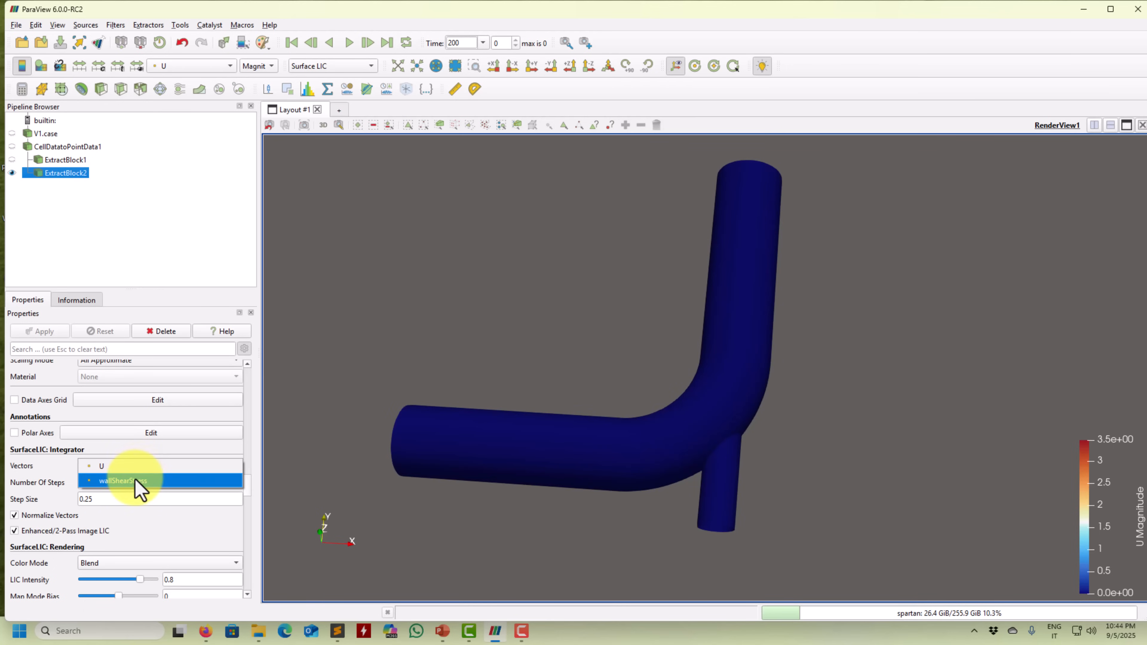
left_click(138, 481)
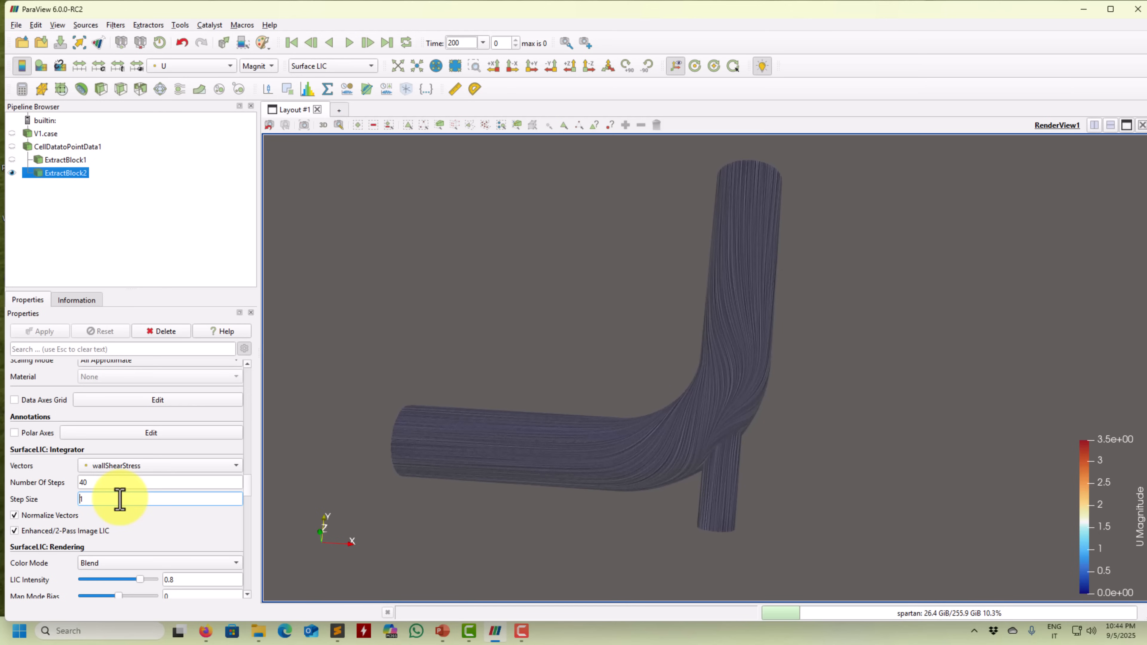
Set the Surface LIC step size to 1 and color the pipe walls with Solid Color
scroll(673, 511, "up", 3)
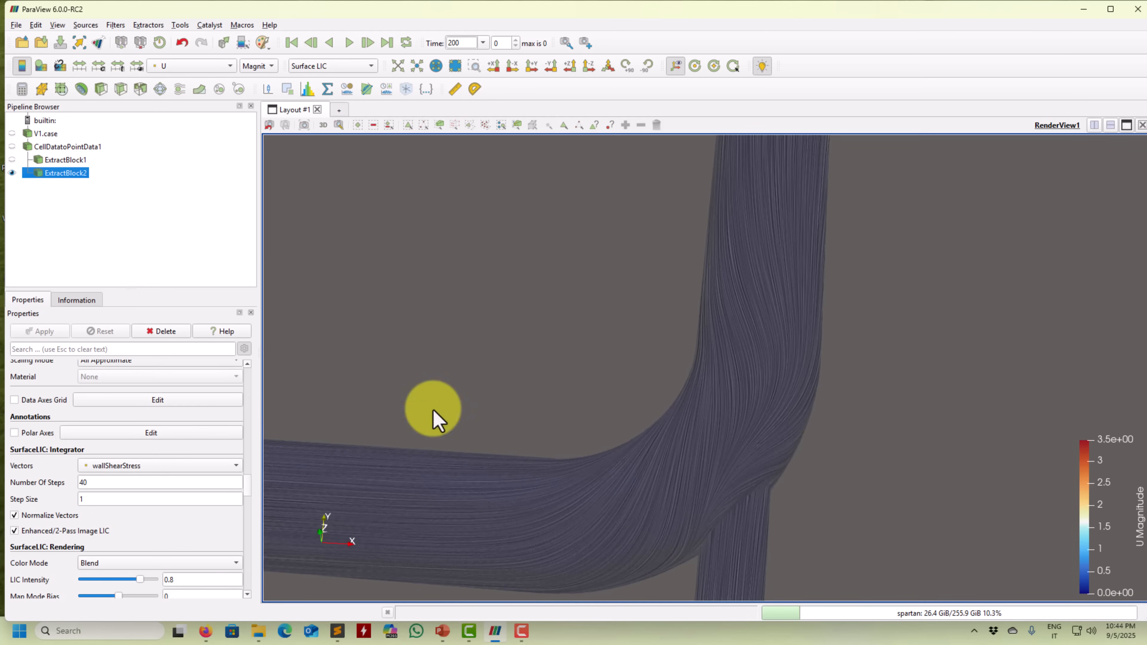
left_click(198, 65)
left_click(197, 63)
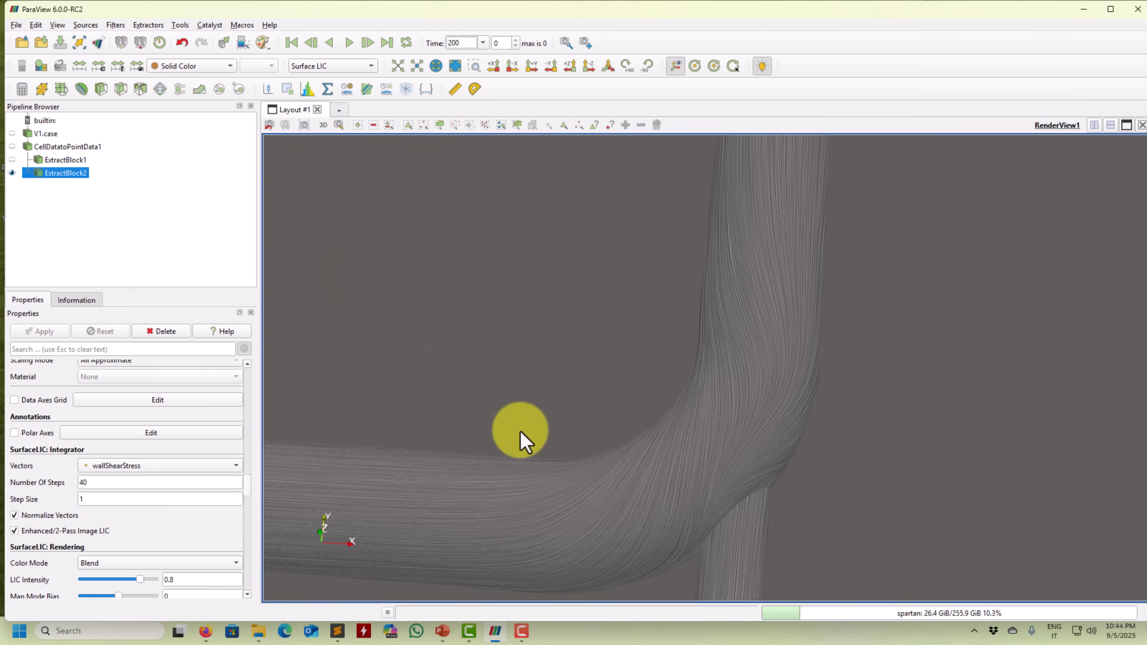
left_click_drag(505, 439, 525, 463)
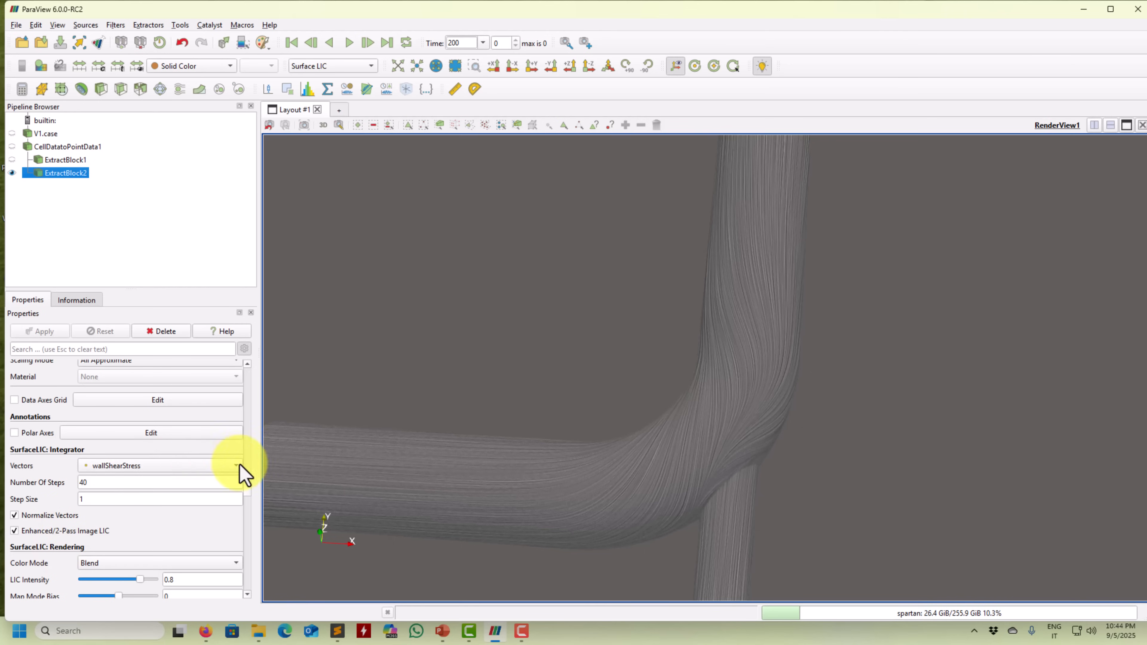
Set the Surface LIC color mode to Multiply and inspect the flow pattern around the pipe junction
left_click(112, 562)
left_click(105, 581)
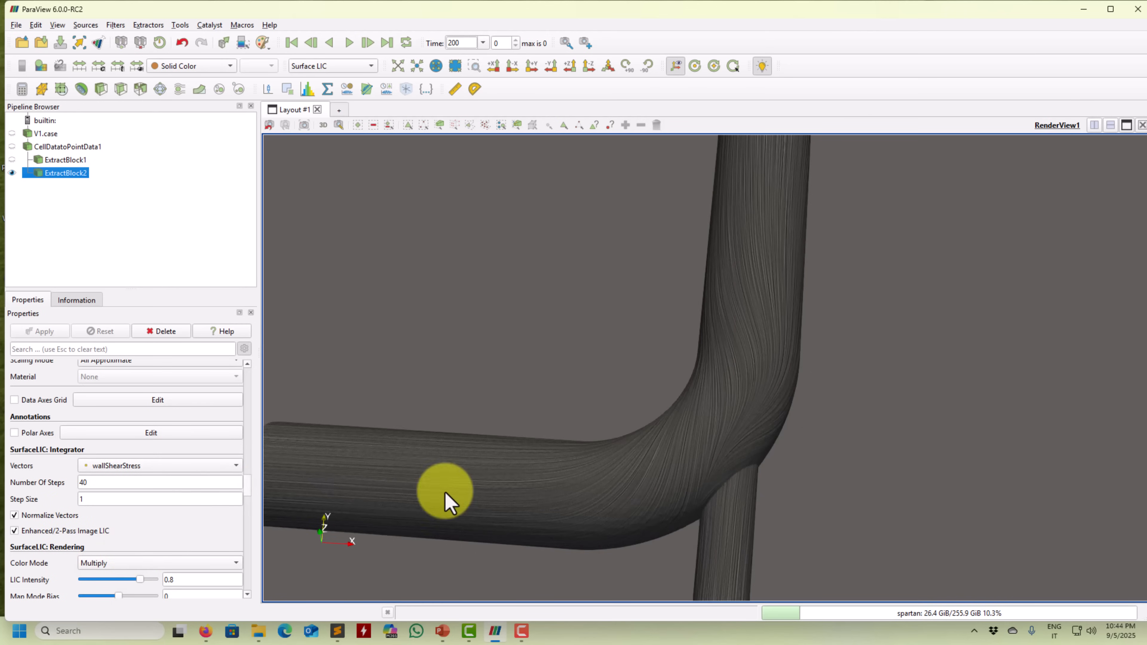
left_click_drag(650, 457, 712, 402)
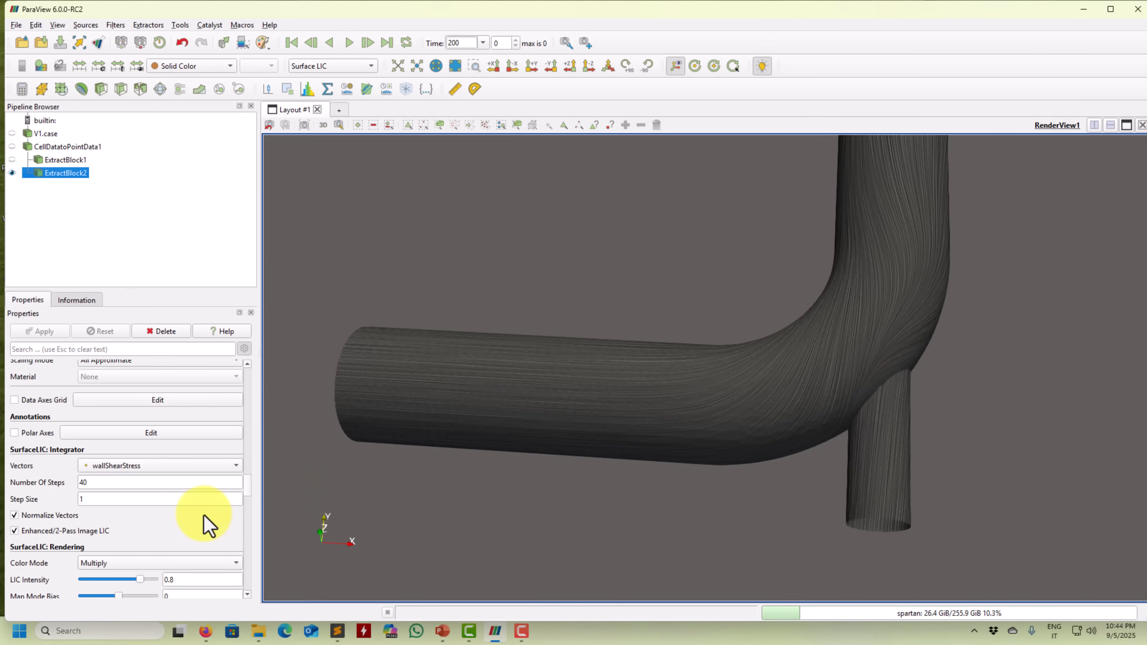
scroll(248, 491, "down", 9)
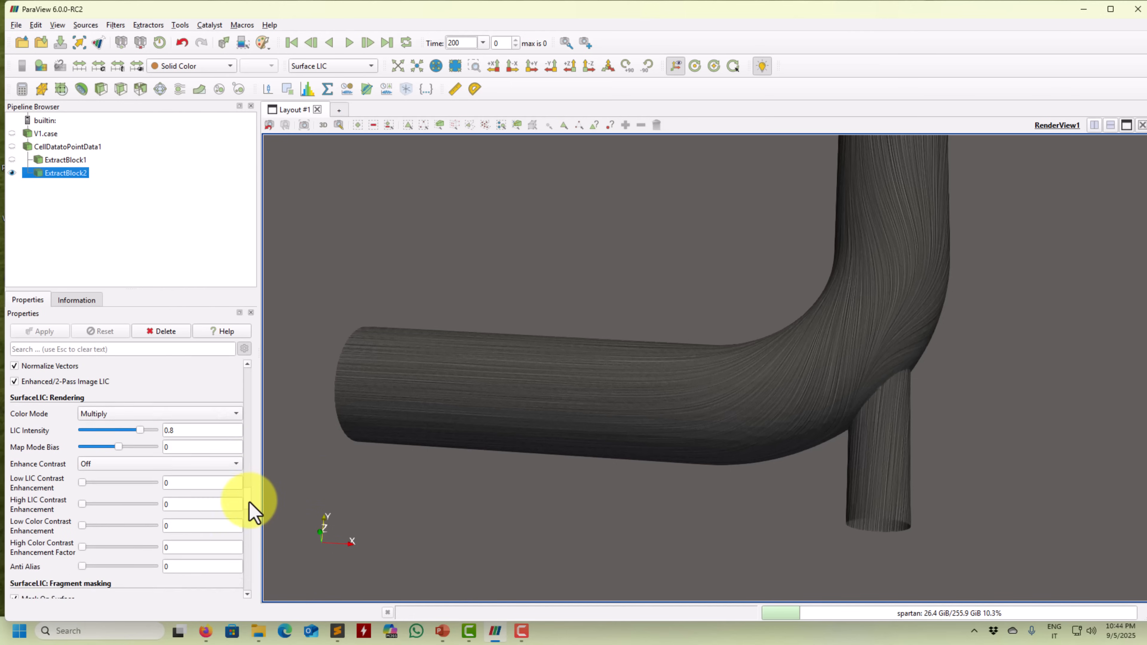
scroll(251, 497, "up", 3)
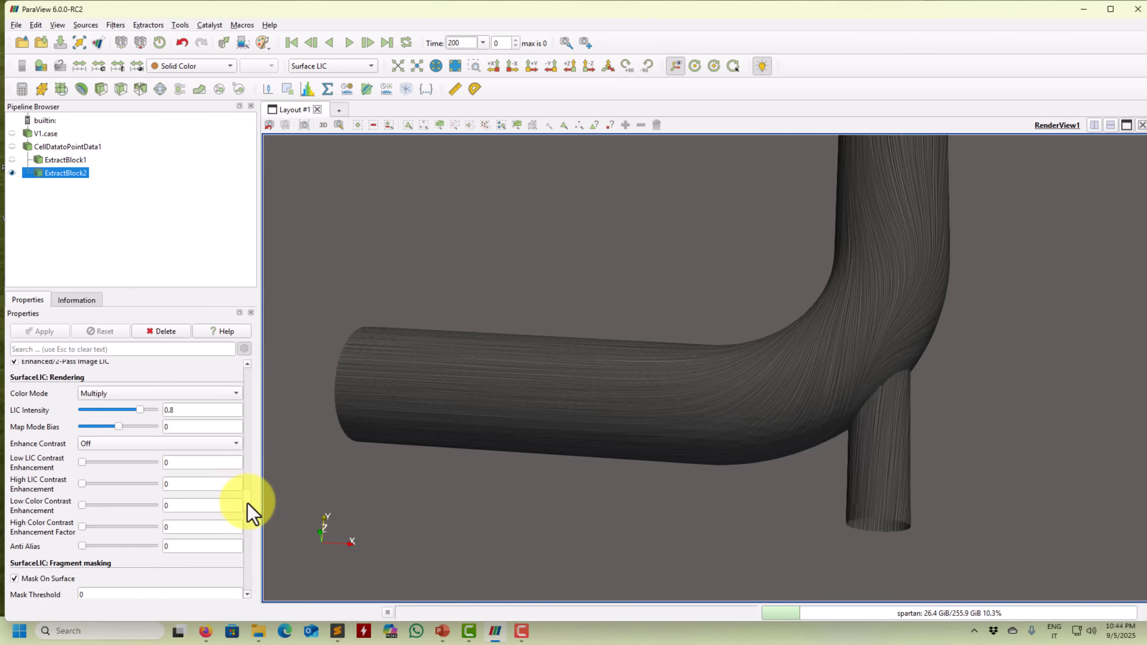
left_click_drag(596, 409, 411, 423)
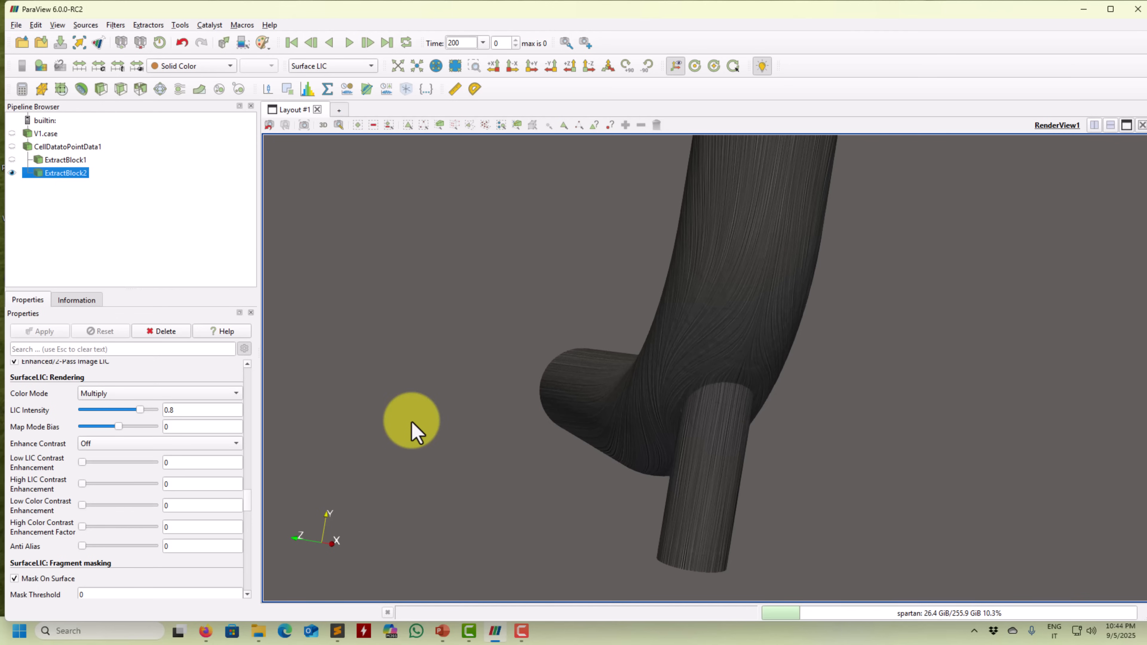
Create a Z-normal plane slice through ExtractBlock1 and dismiss the output messages
left_click(66, 160)
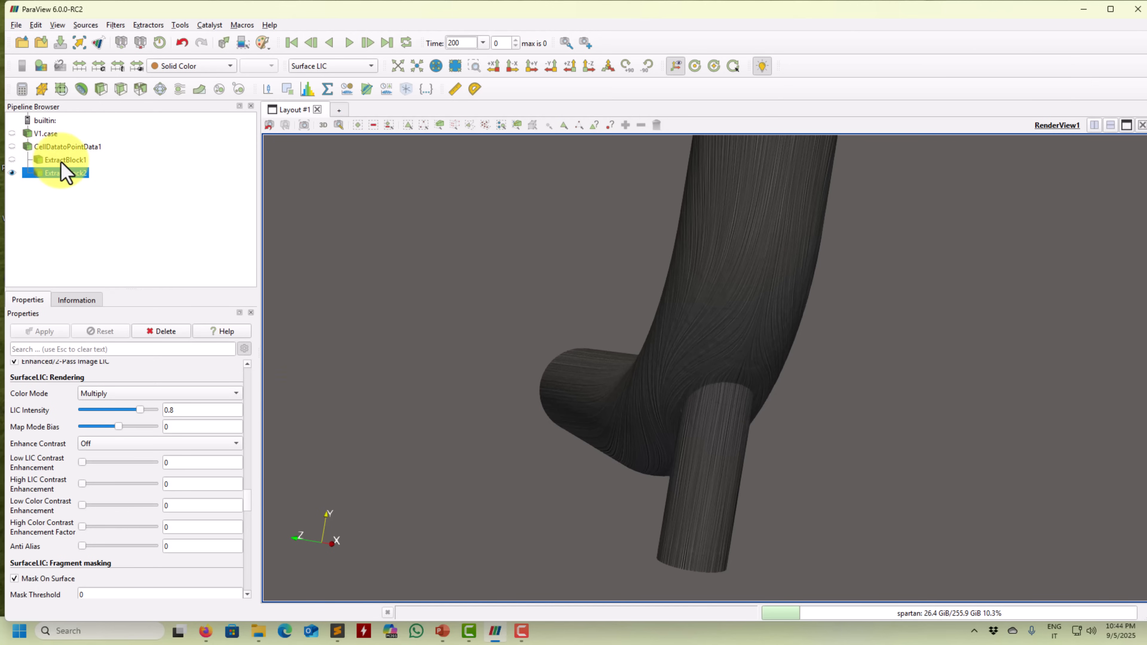
left_click(117, 93)
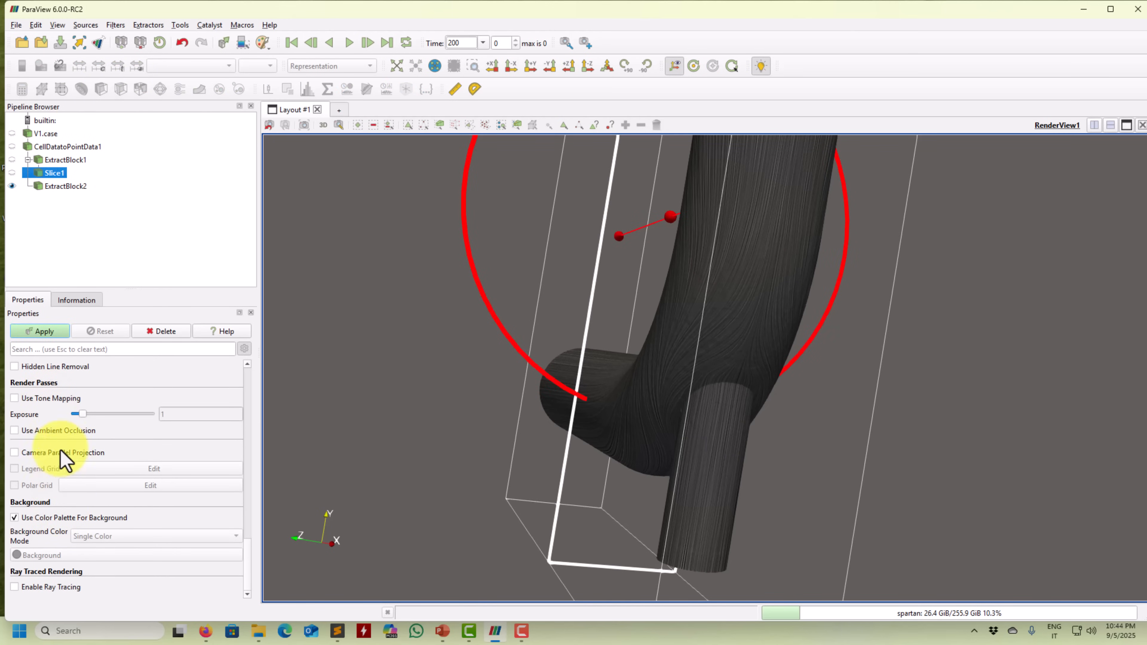
left_click_drag(244, 568, 256, 387)
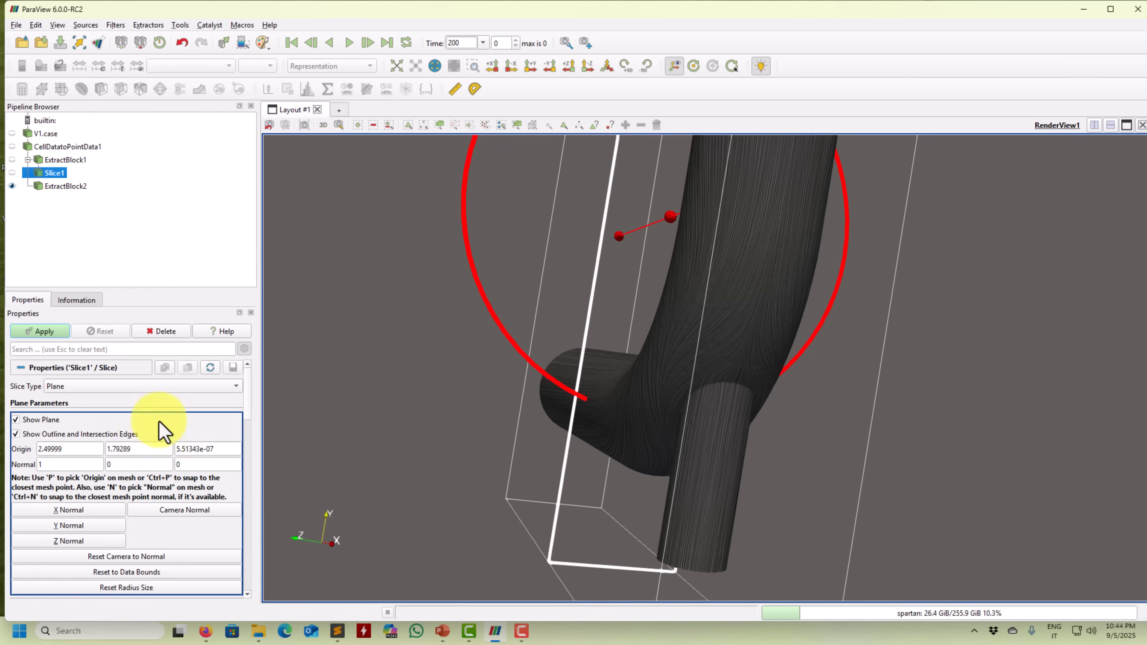
left_click(53, 541)
left_click(48, 335)
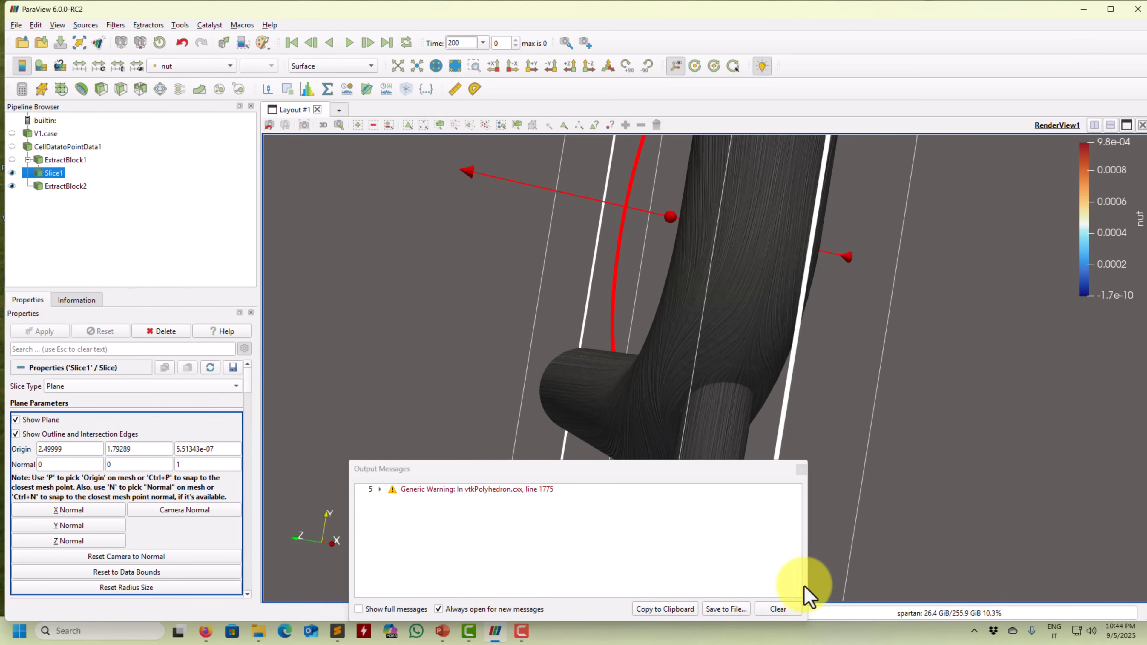
left_click(801, 470)
Hide ExtractBlock2 and set the representation of the slice to Surface LIC
left_click(13, 186)
left_click_drag(312, 270, 443, 274)
left_click(346, 67)
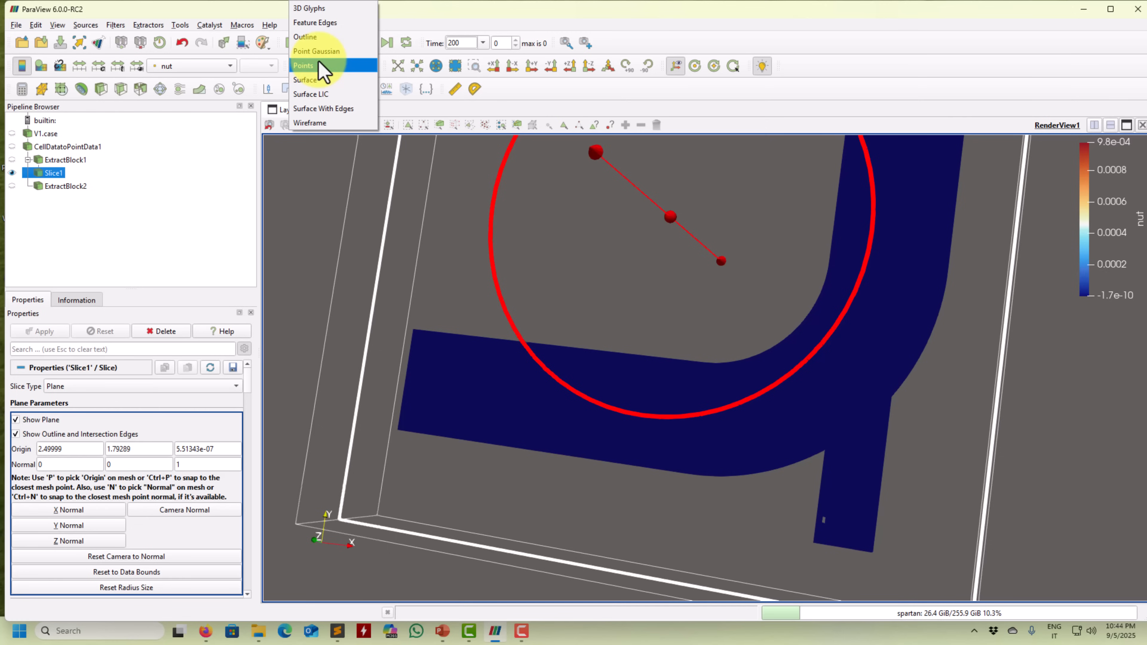
left_click(322, 98)
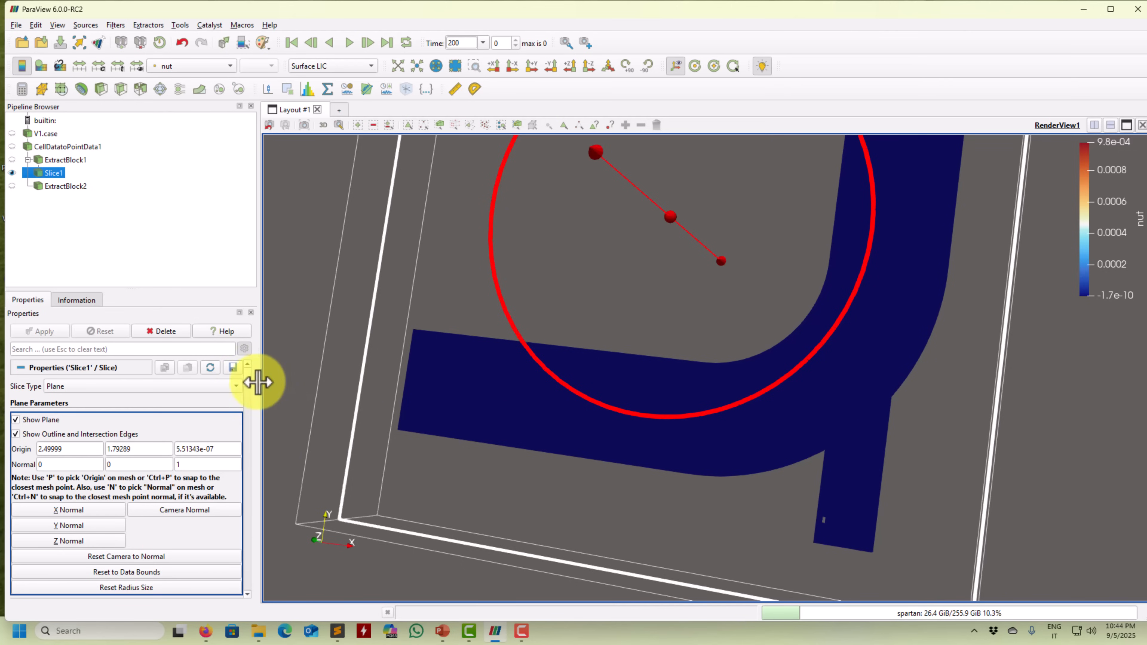
Set the slice's Surface LIC vectors to U and inspect the flow lines along the bend
scroll(248, 382, "down", 15)
mouse_move(252, 418)
left_mouse_down()
mouse_move(251, 354)
mouse_move(253, 503)
left_mouse_up()
left_click(146, 465)
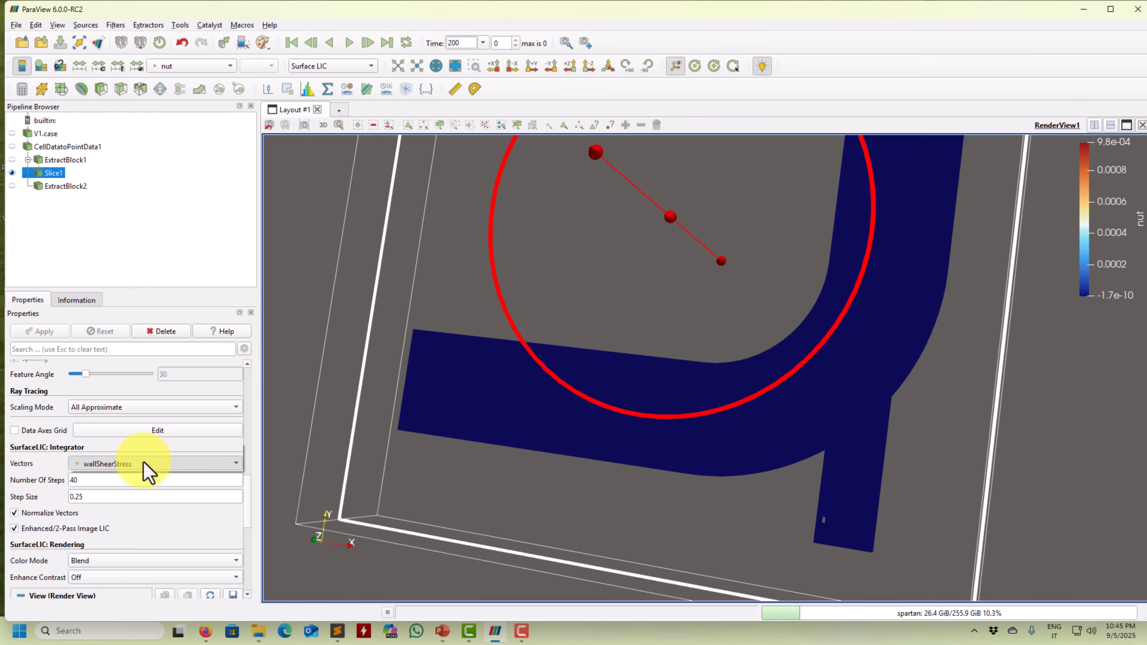
left_click(117, 449)
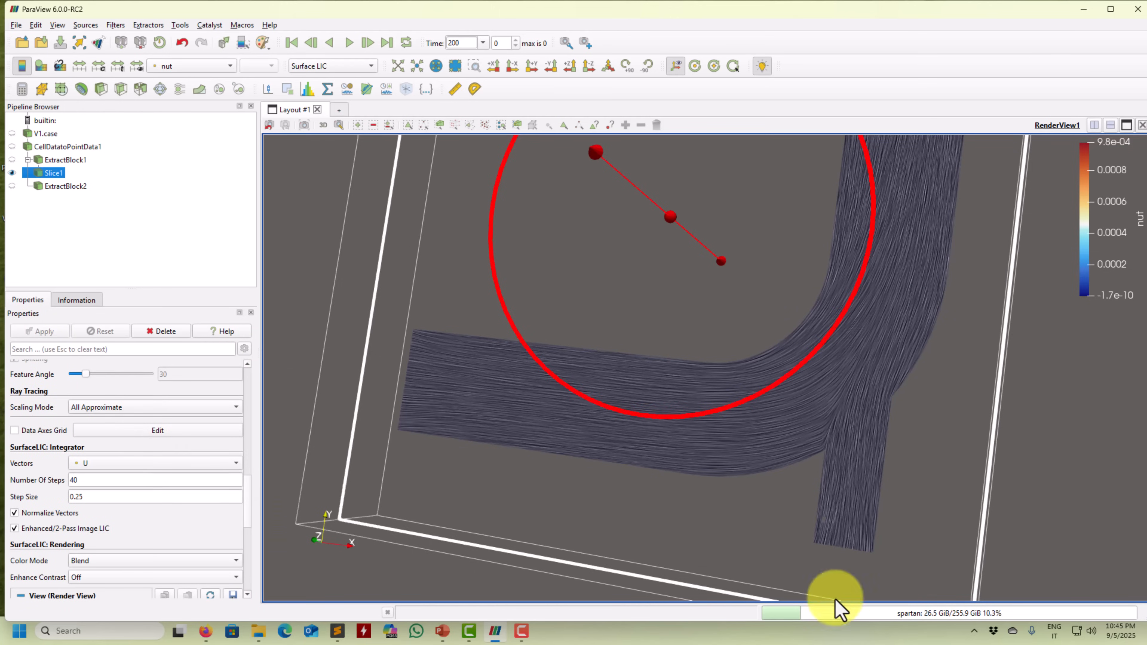
middle_click_drag(1102, 486, 963, 572)
mouse_move(953, 479)
left_mouse_down()
mouse_move(937, 527)
mouse_move(963, 470)
left_mouse_up()
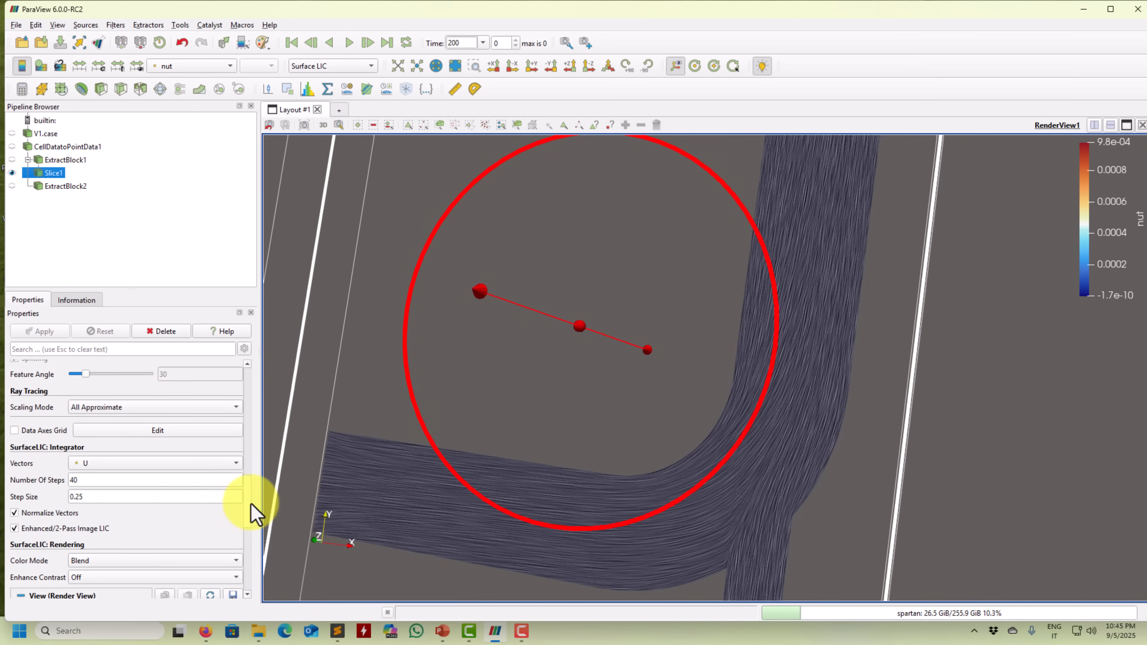
Set the slice's Surface LIC step size to 1 and color it by the U point field
scroll(248, 519, "down", 2)
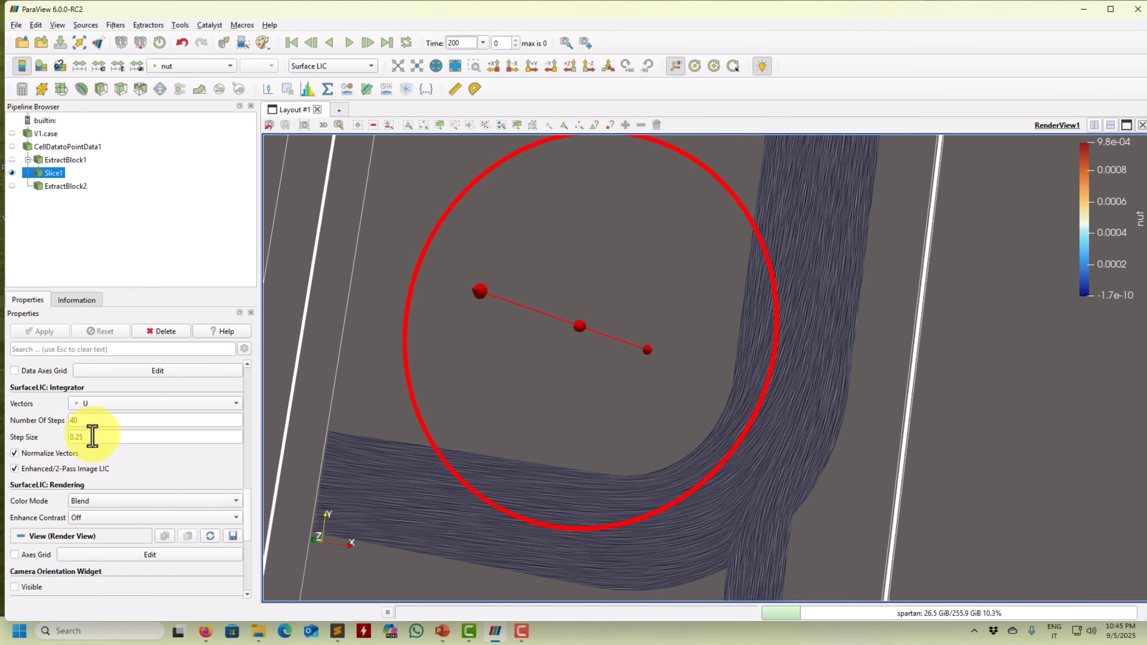
key("Return")
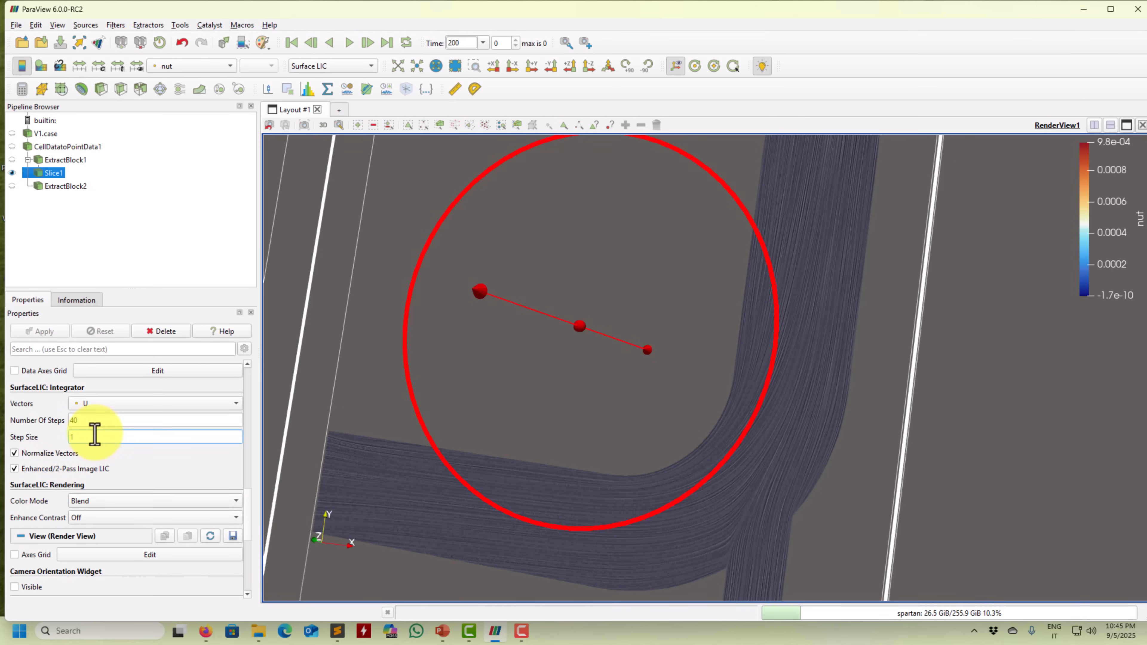
left_click(209, 66)
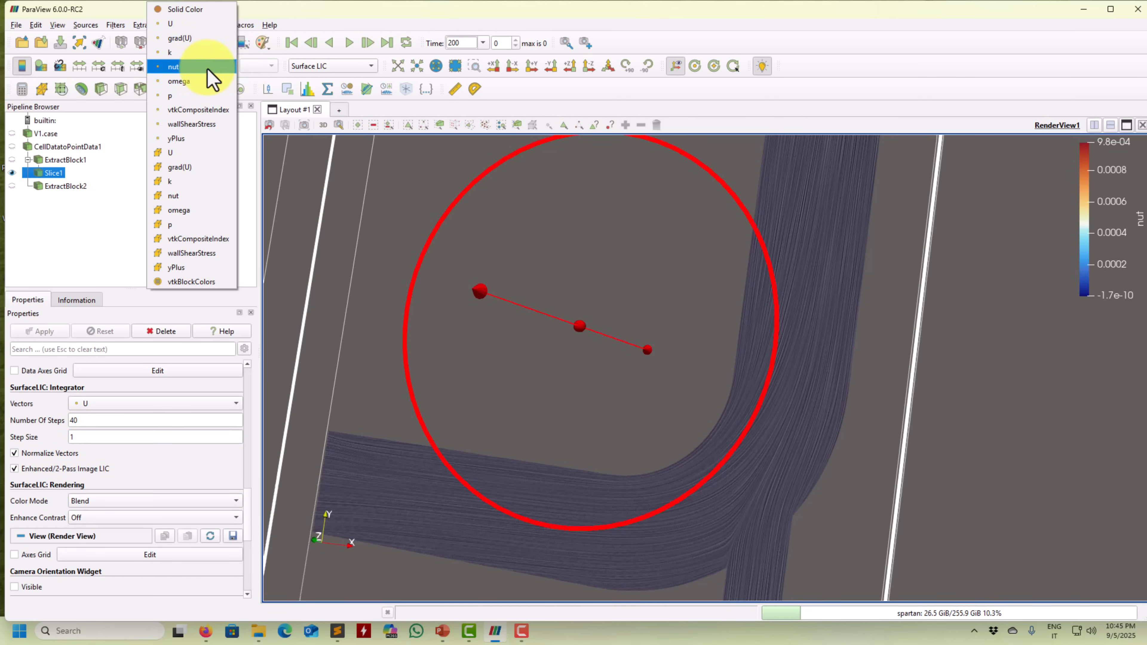
left_click(200, 25)
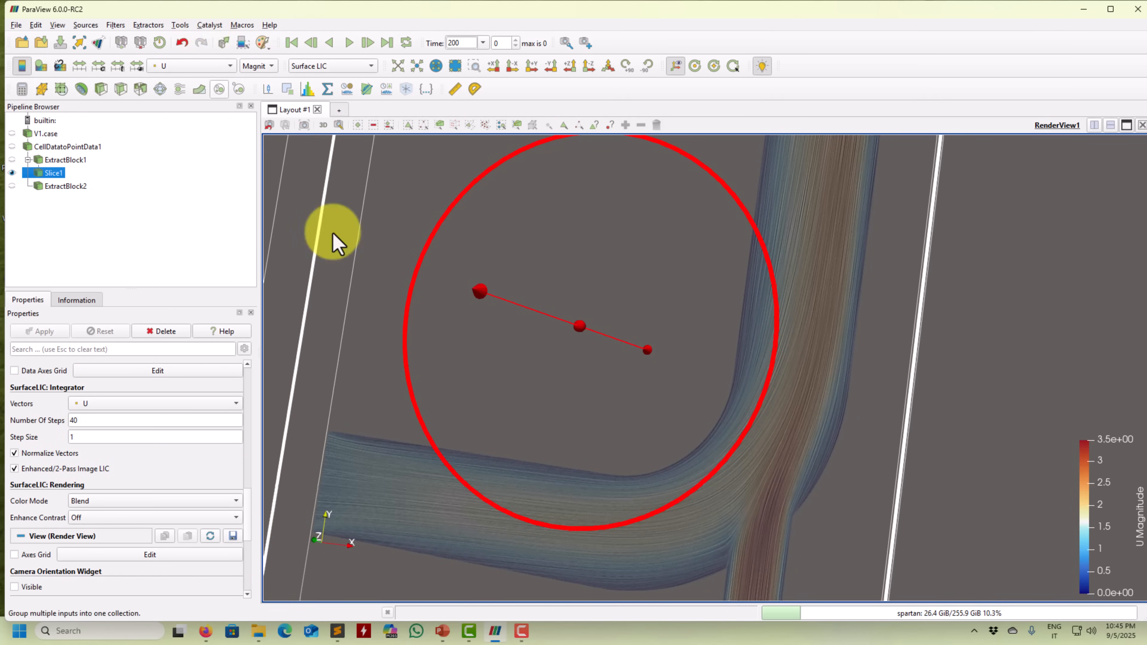
left_click_drag(909, 504, 914, 400)
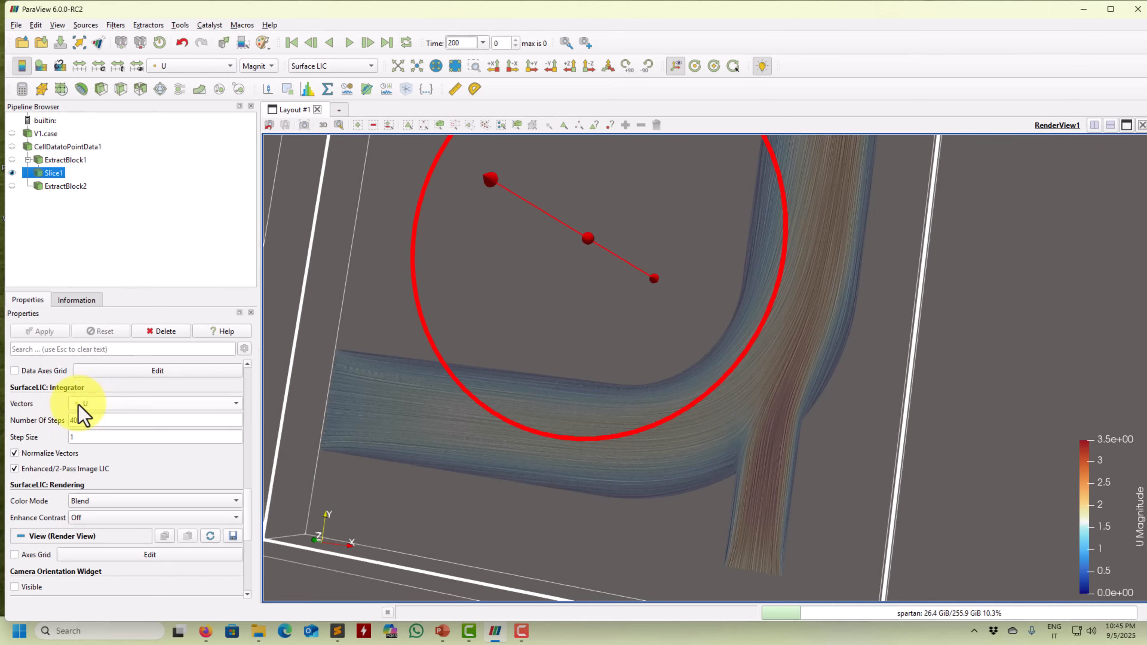
Hide the plane widget of Slice1 and frame the flow lines around the pipe bend
left_click_drag(248, 507, 259, 431)
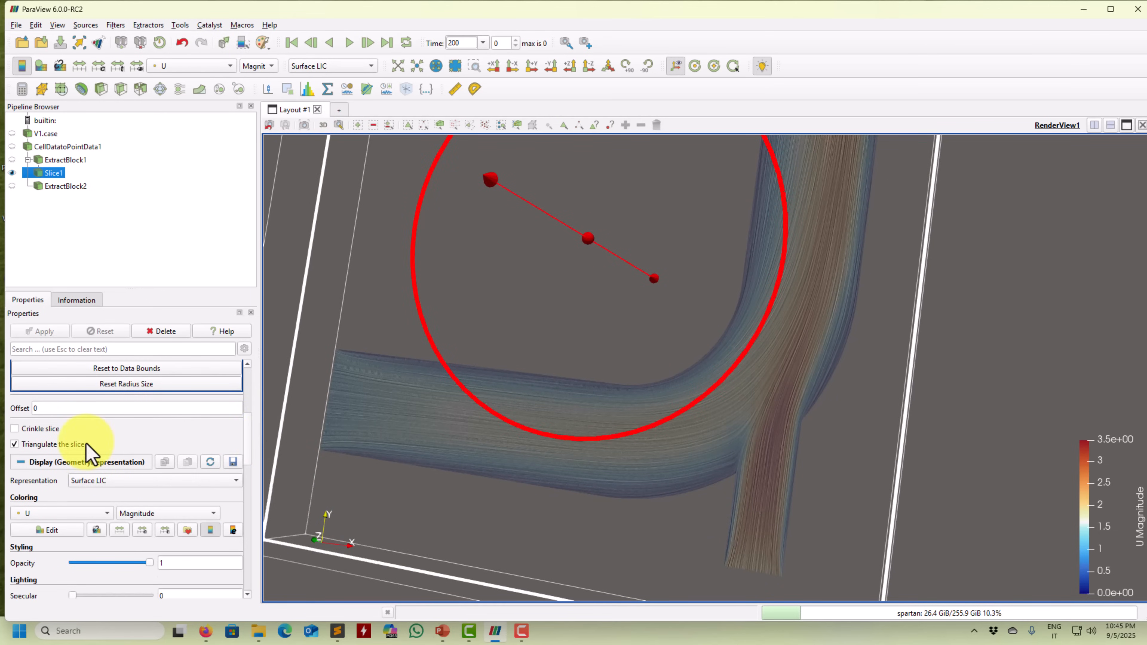
scroll(249, 425, "up", 5)
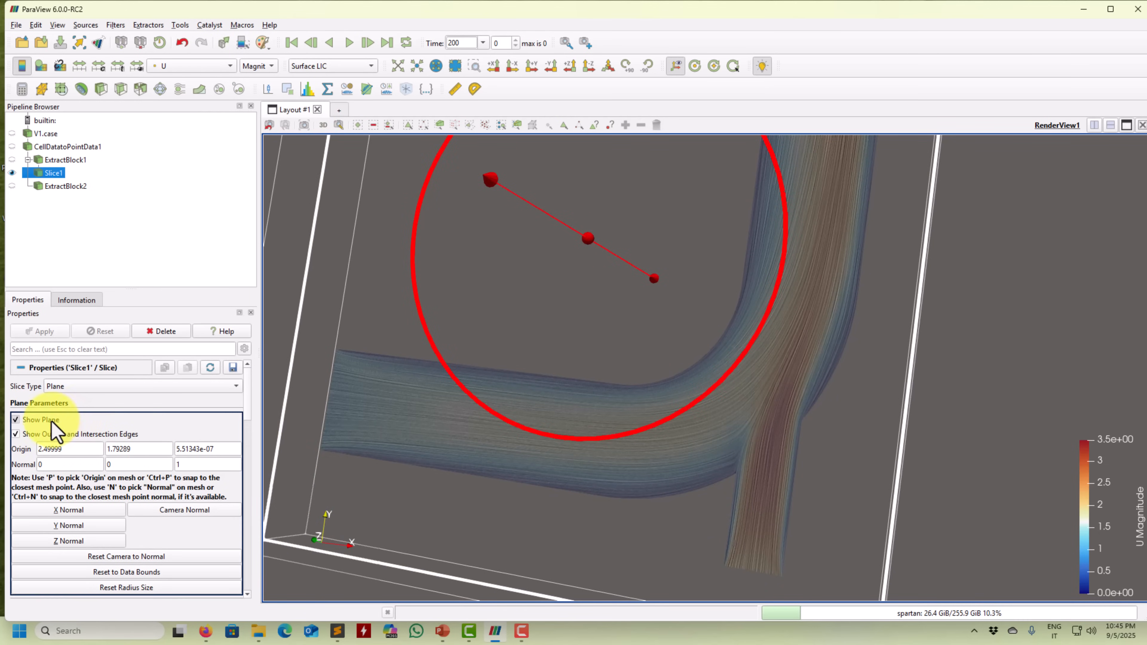
left_click(51, 422)
left_click_drag(686, 463, 388, 474)
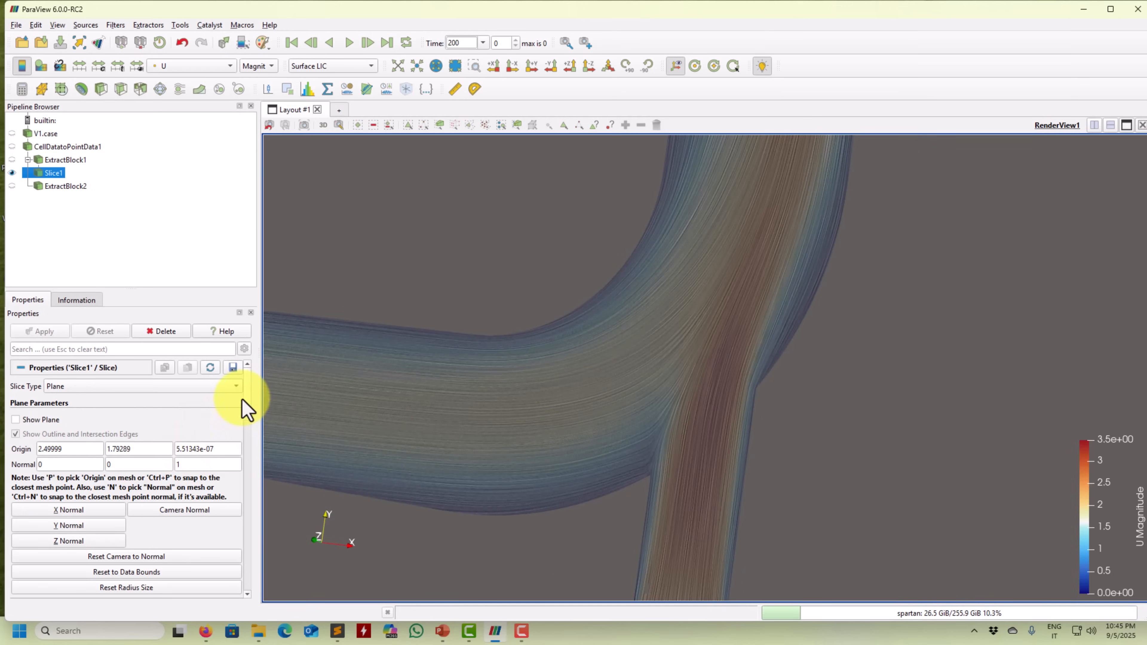
Show the advanced properties of Slice1 and review its Surface LIC integrator, rendering, masking and noise texture options
scroll(245, 402, "down", 5)
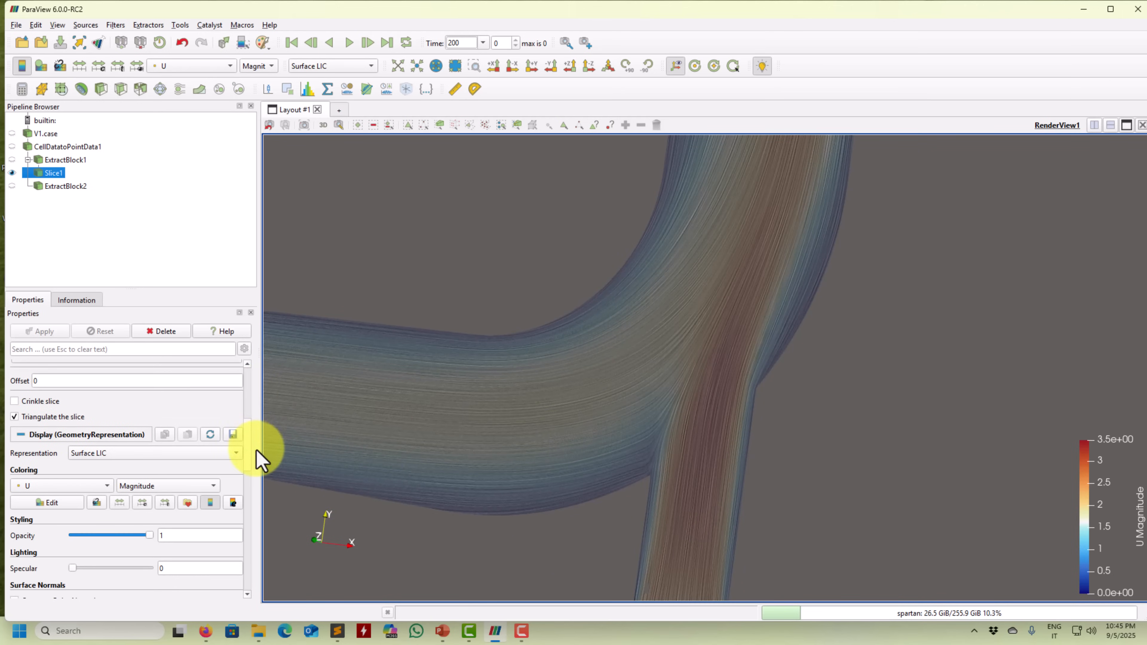
scroll(256, 452, "down", 10)
scroll(261, 542, "up", 10)
left_click(244, 349)
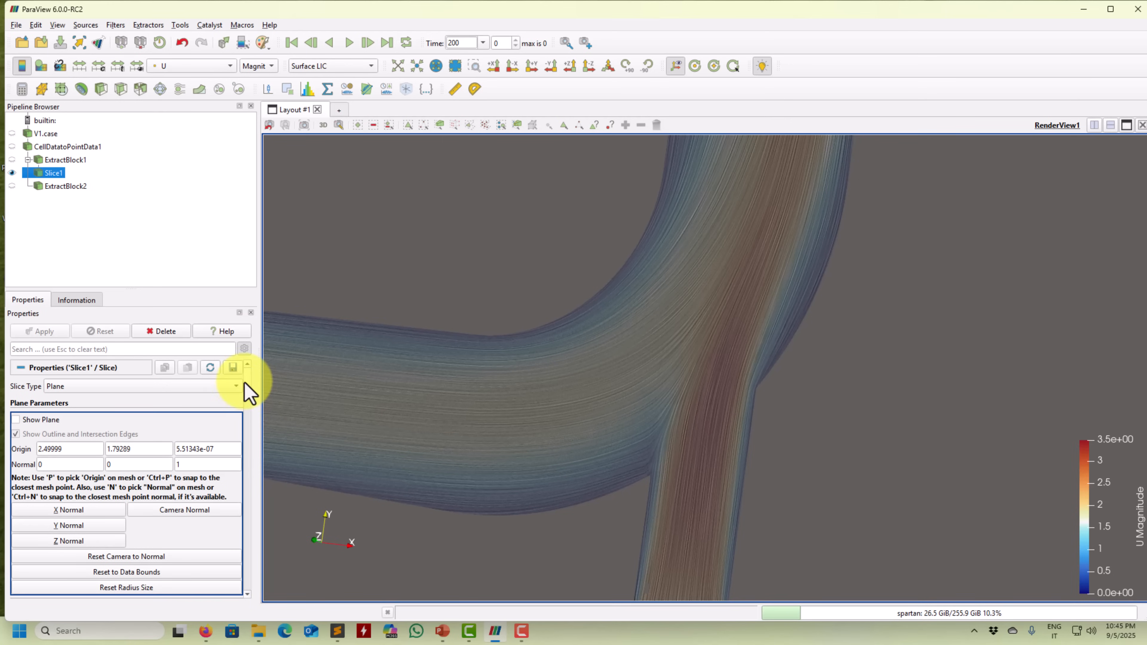
scroll(243, 391, "down", 5)
scroll(248, 434, "down", 10)
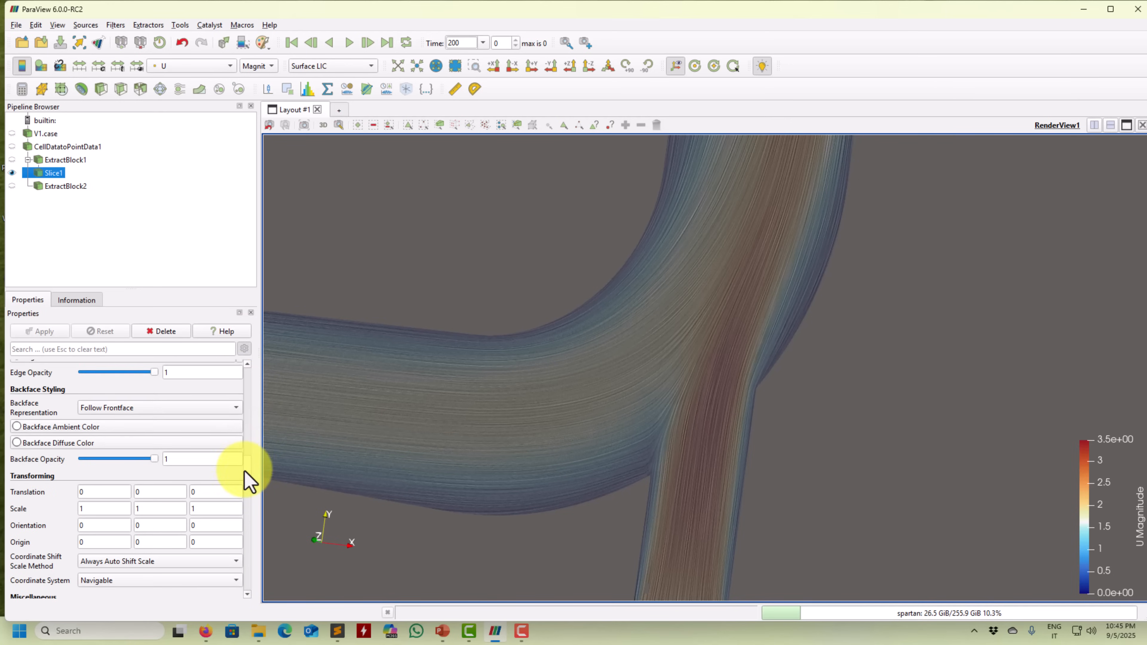
scroll(243, 475, "down", 4)
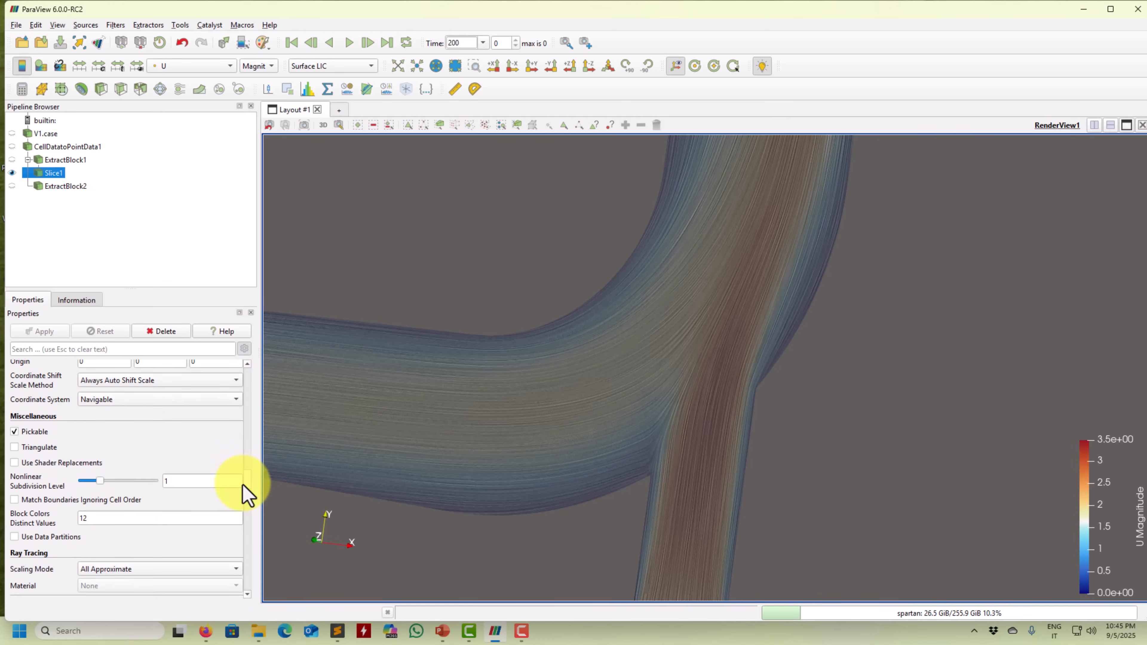
scroll(246, 497, "down", 10)
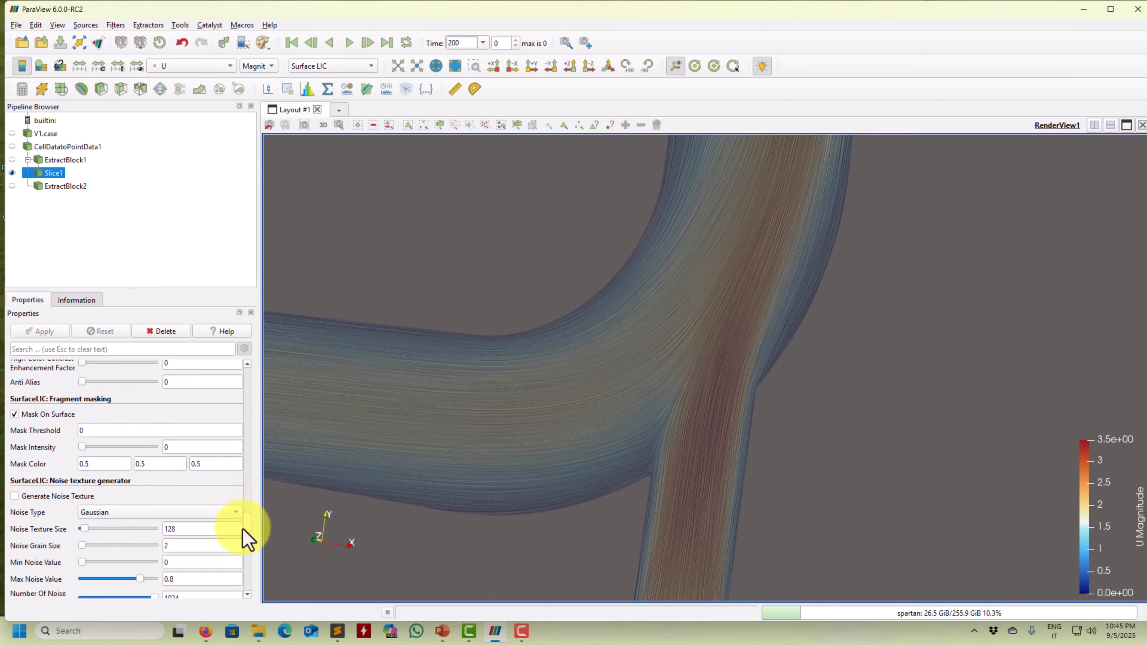
scroll(246, 524, "up", 6)
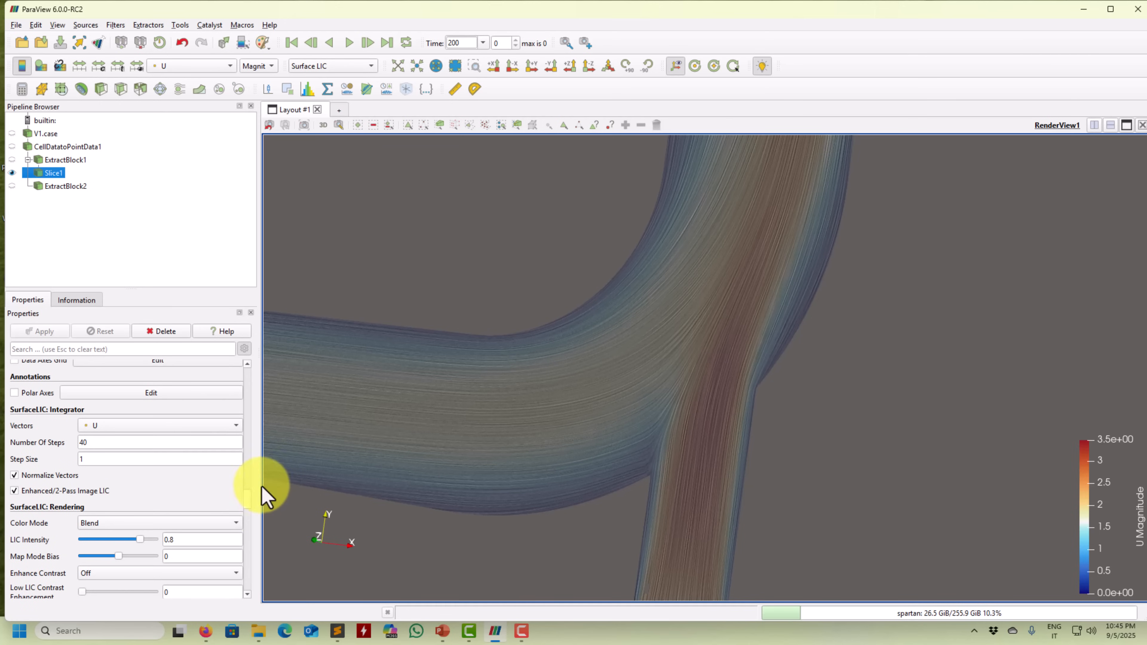
scroll(673, 384, "down", 2)
left_click_drag(655, 499, 775, 565)
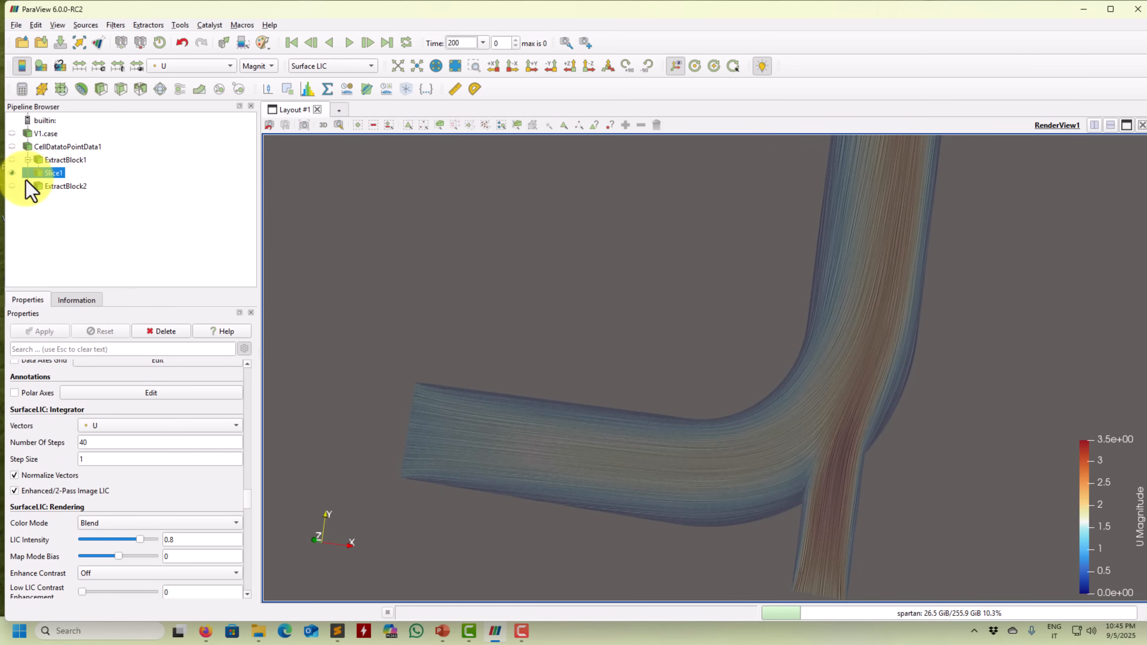
Hide Slice1, show ExtractBlock2 and set its representation to Surface
left_click(12, 173)
left_click(13, 186)
left_click_drag(507, 328, 479, 348)
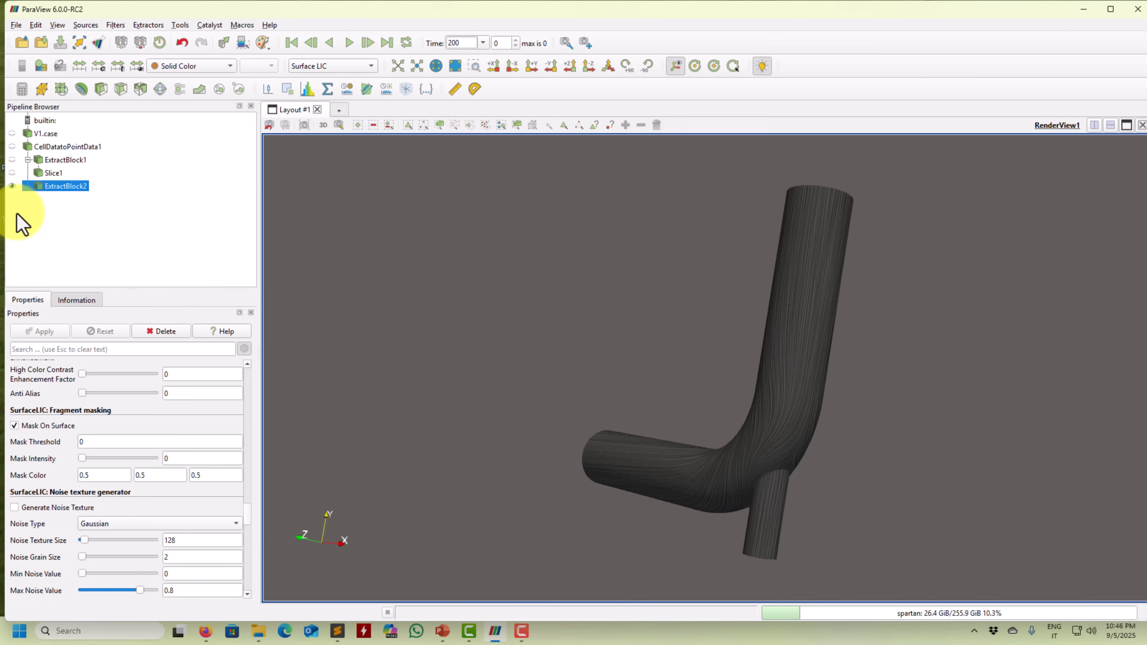
left_click(319, 65)
left_click(320, 82)
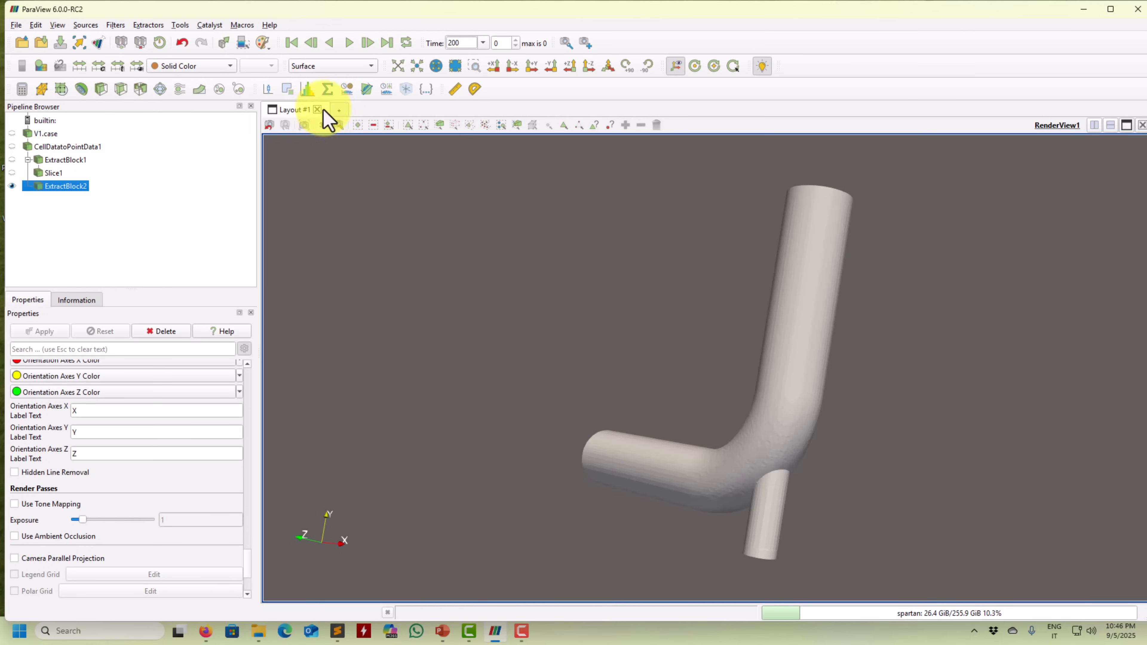
Switch ExtractBlock2 to Surface LIC and back to Surface to compare the two representations
left_click(332, 69)
left_click(315, 105)
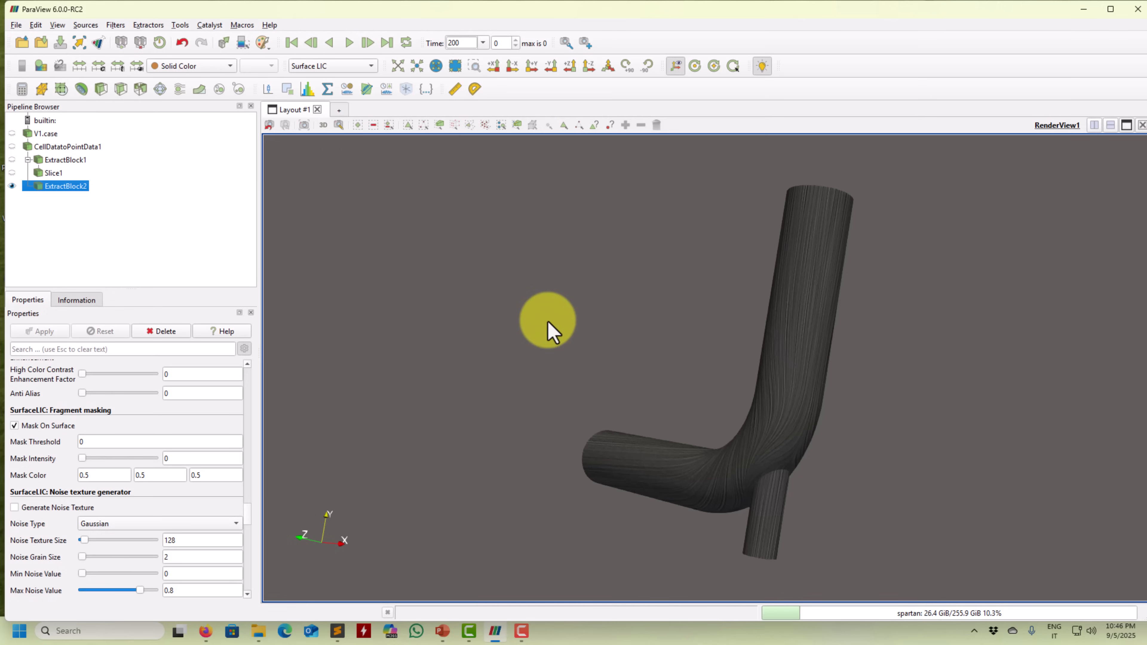
left_click(359, 74)
left_click(340, 77)
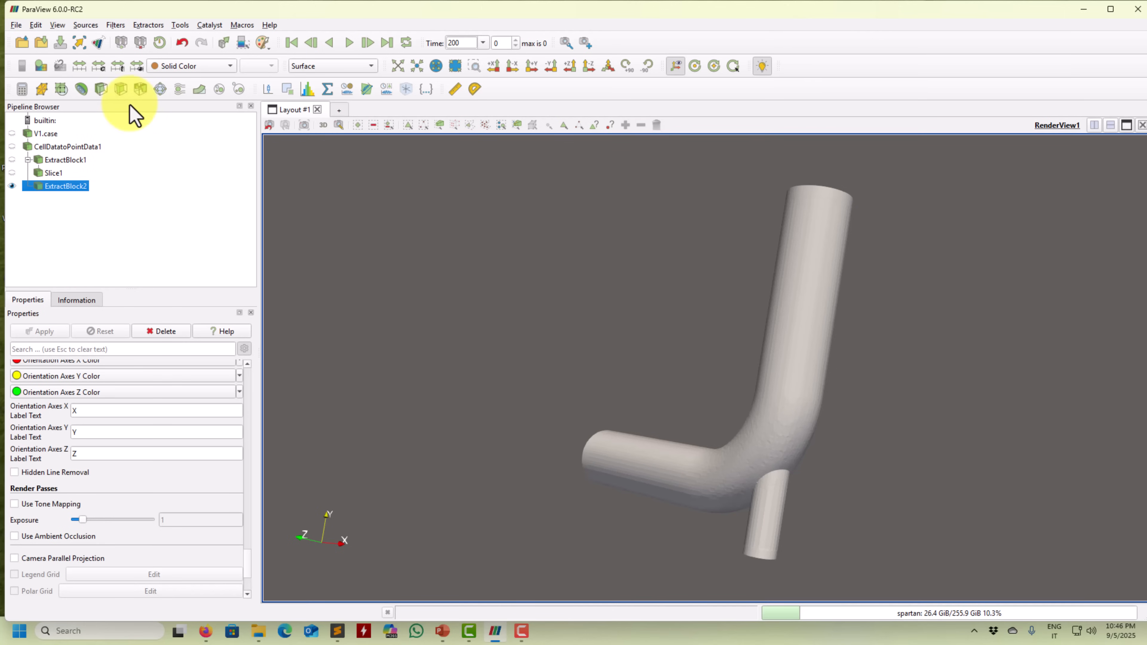
Color ExtractBlock2 by the U point field and view the walls from another side
left_click(208, 68)
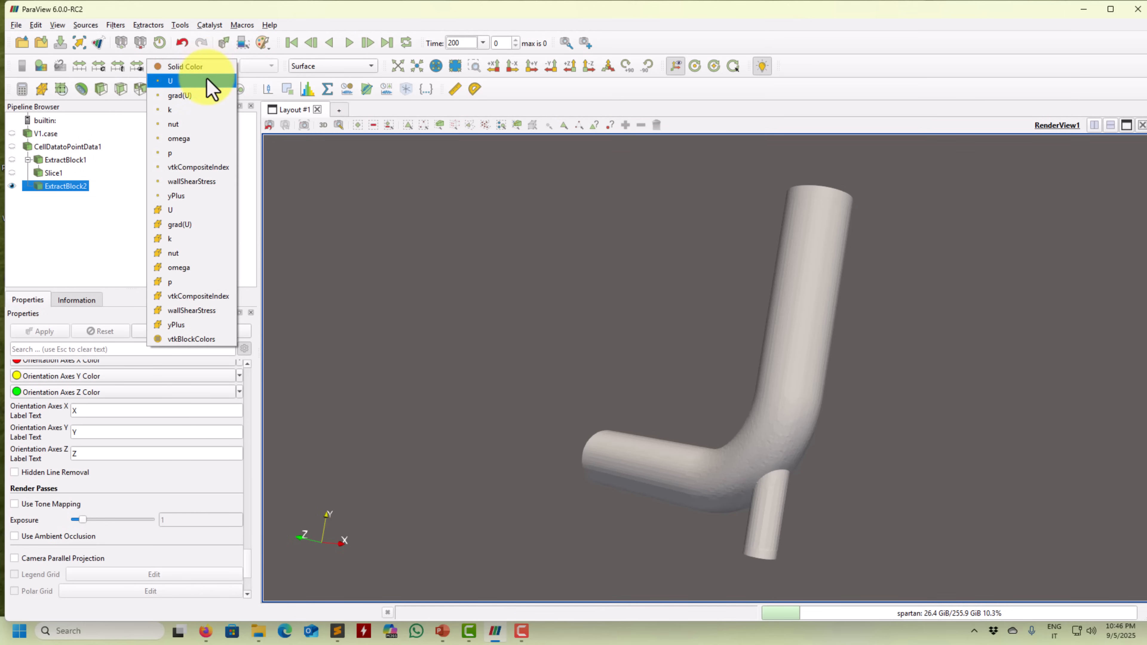
left_click(208, 82)
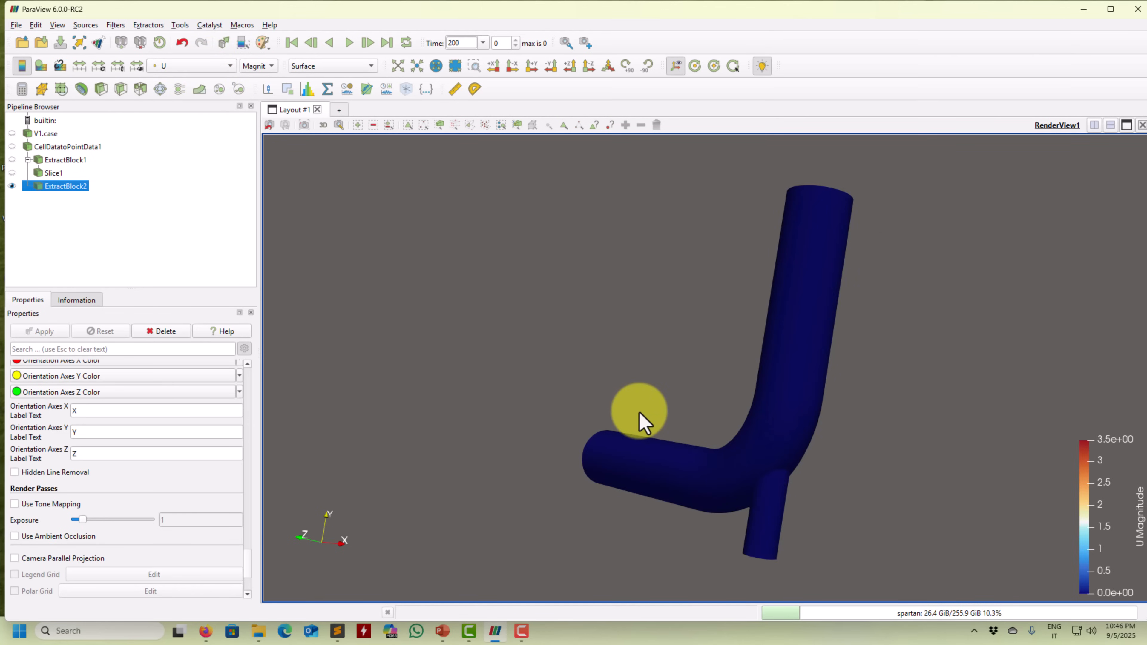
left_click_drag(601, 397, 740, 425)
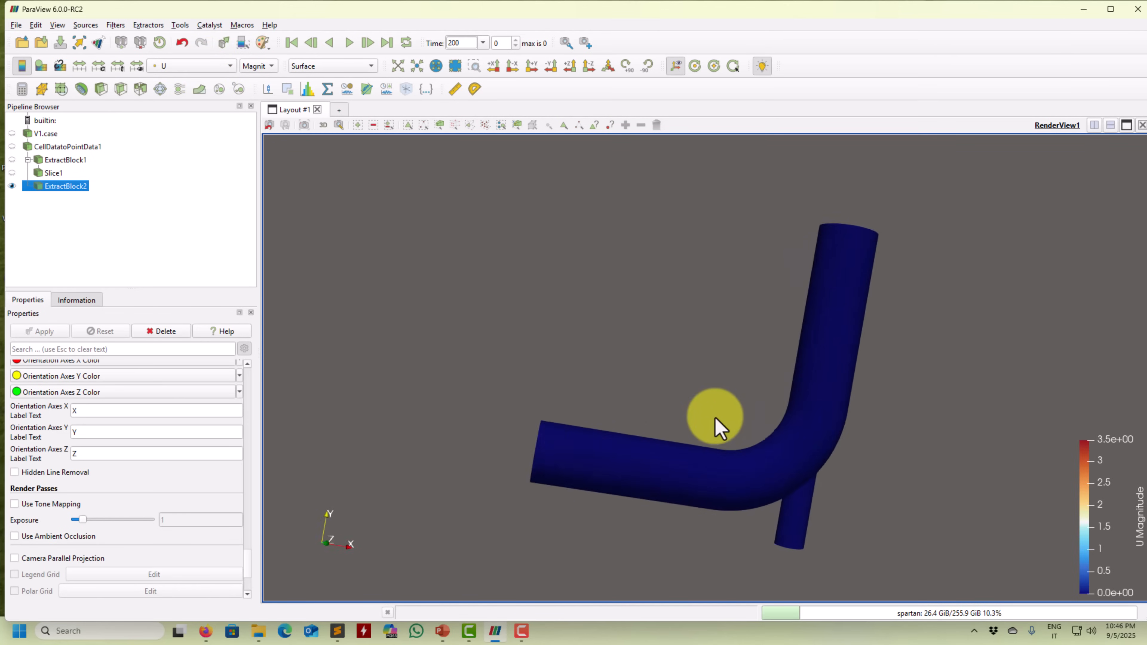
Hide ExtractBlock2, then color ExtractBlock1 by the U point field and show it for inspection
left_click(12, 186)
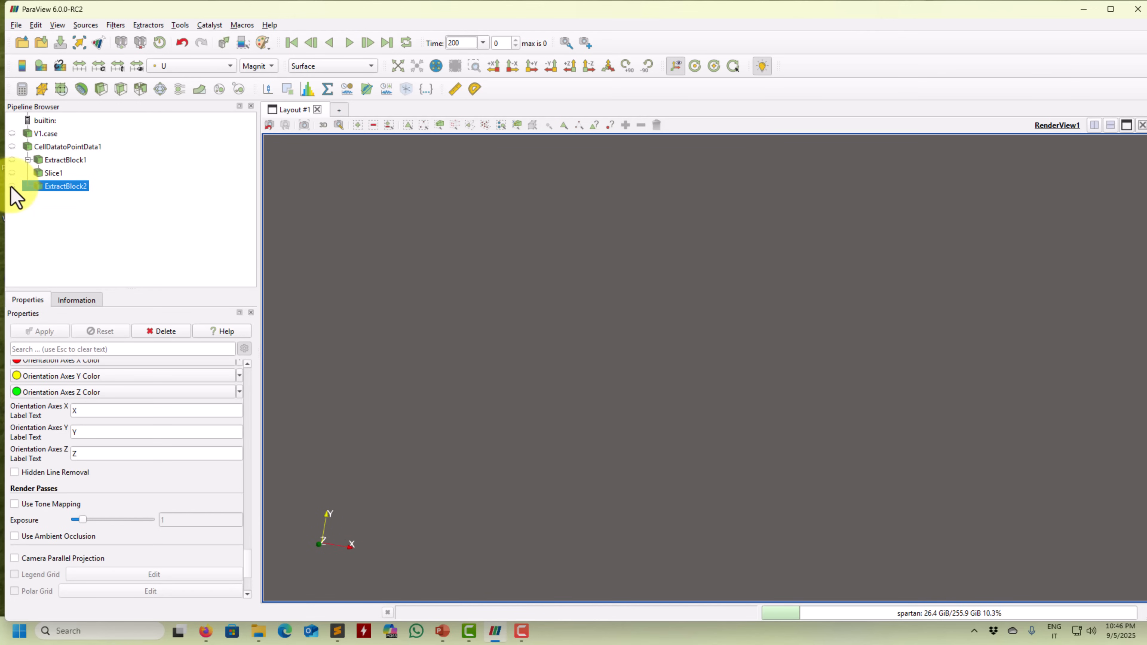
left_click(54, 159)
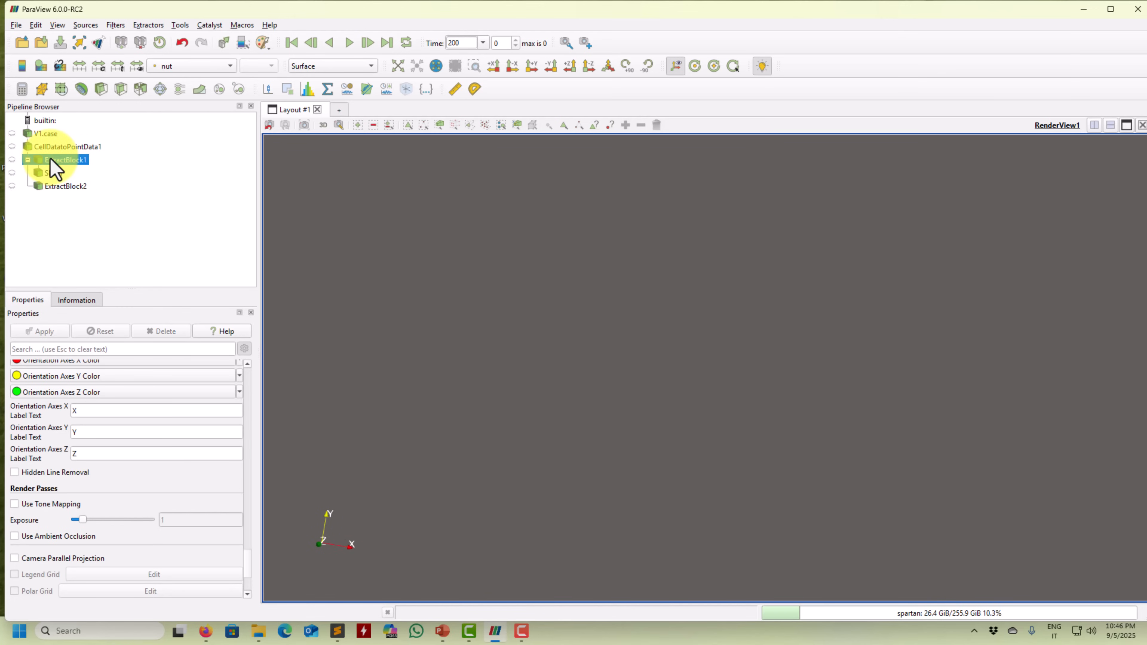
left_click_drag(246, 587, 256, 386)
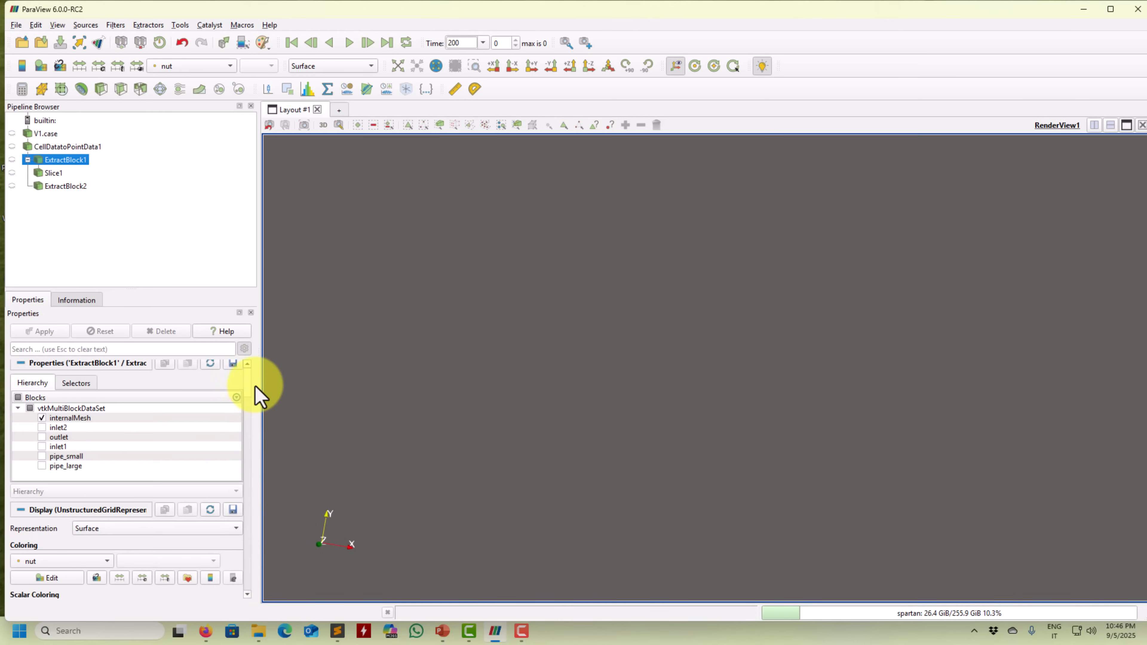
left_click(201, 67)
left_click(197, 28)
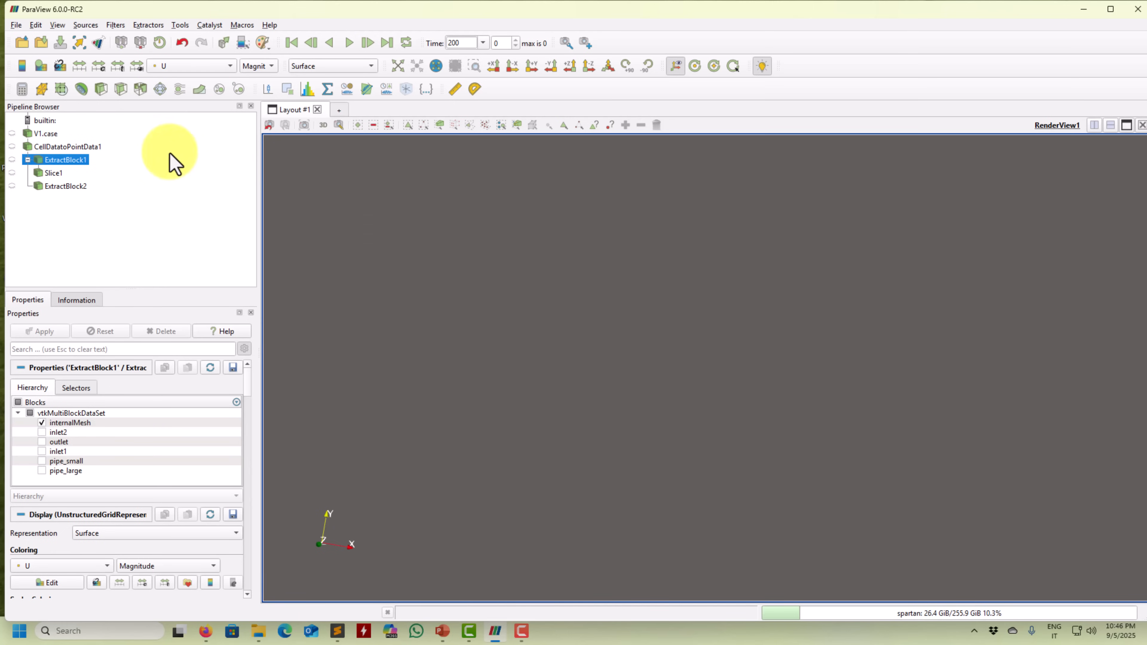
left_click(11, 159)
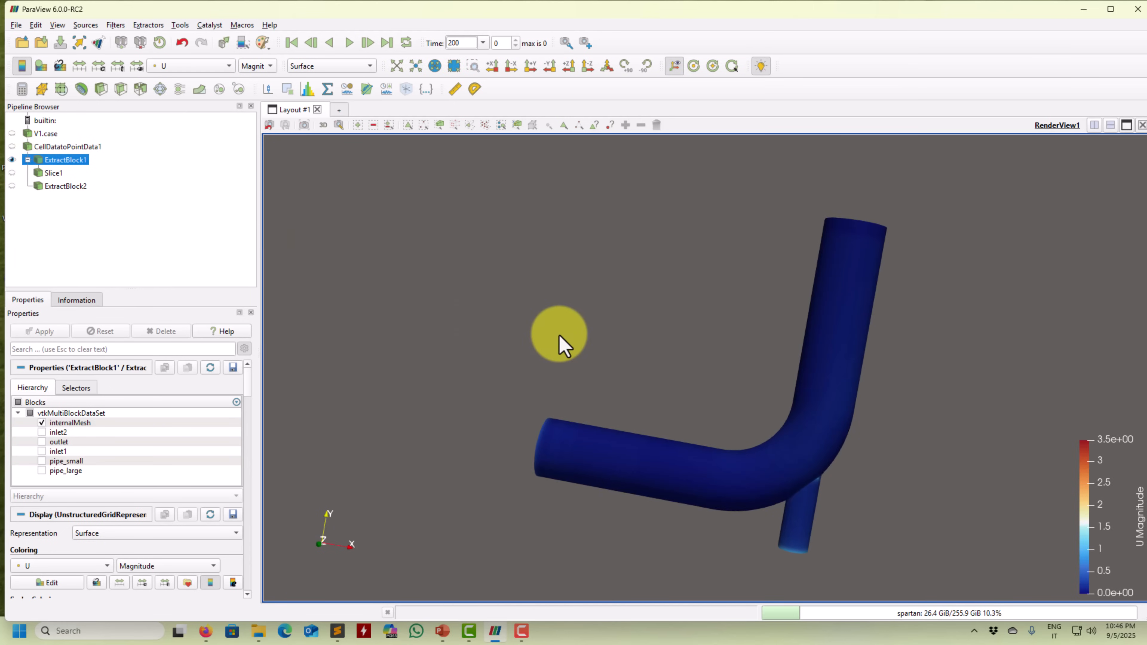
left_click_drag(558, 351, 615, 397)
left_click_drag(625, 436, 572, 417)
scroll(670, 469, "up", 3)
left_click_drag(670, 469, 556, 410)
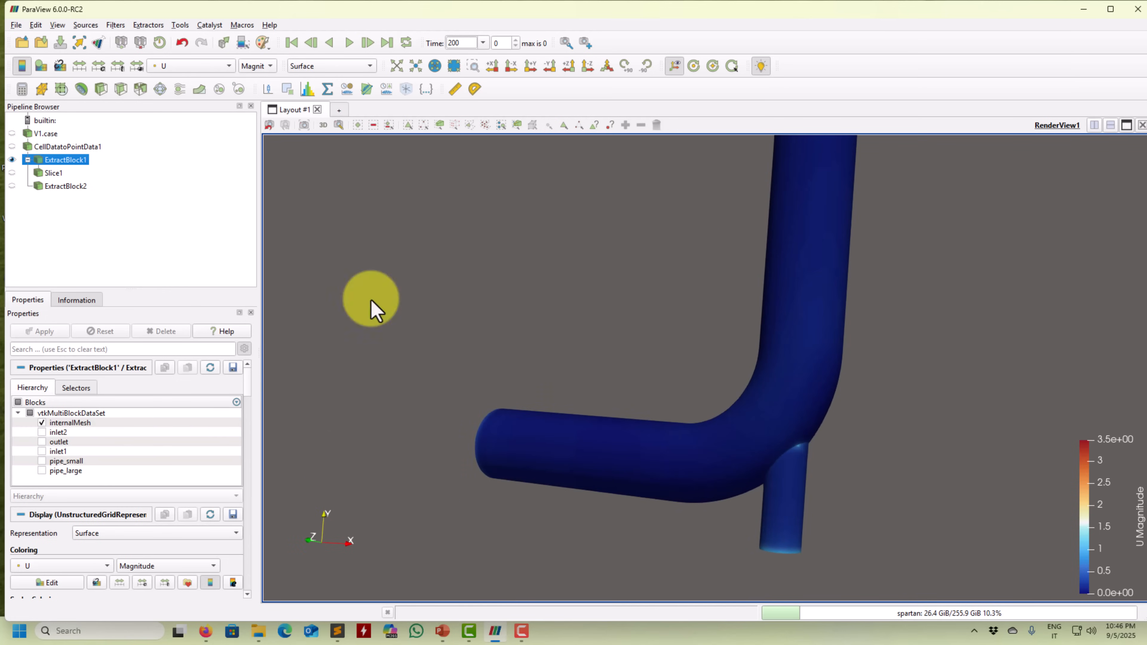
Apply an Extract Surface filter to ExtractBlock1 with its default settings
left_click(148, 26)
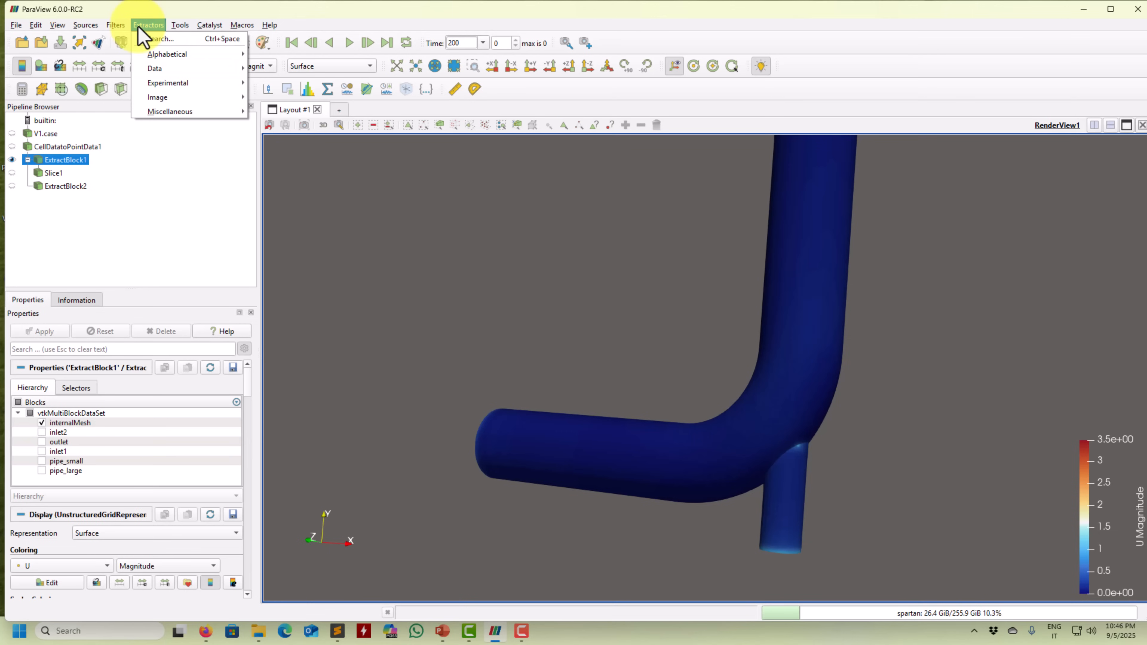
mouse_move(127, 26)
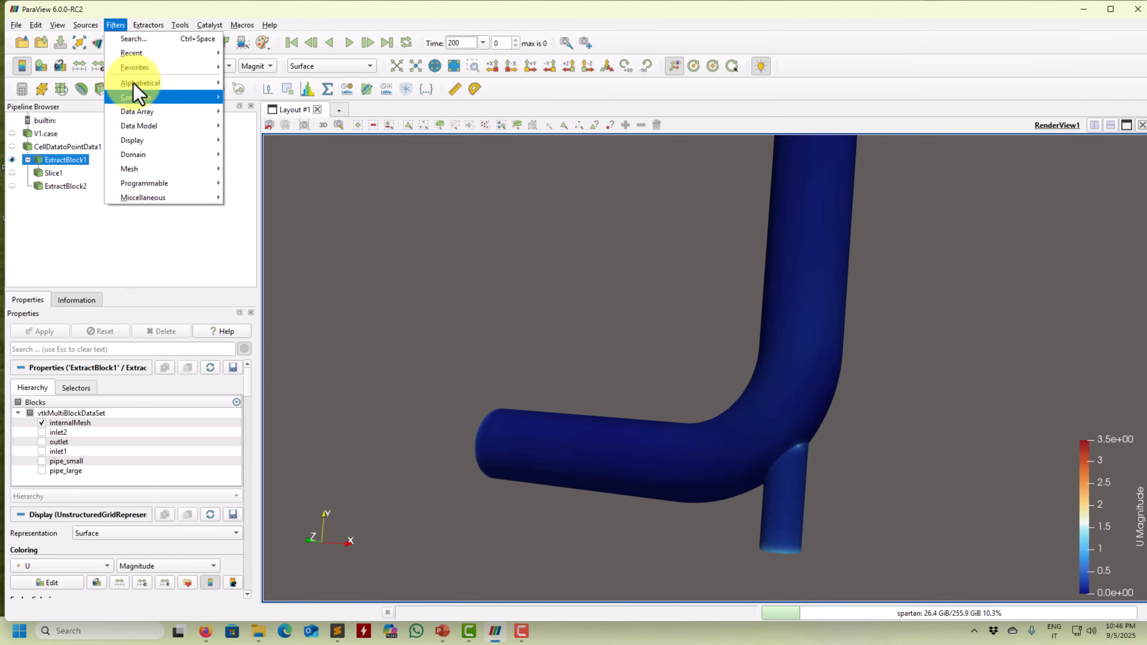
mouse_move(133, 84)
left_click(387, 140)
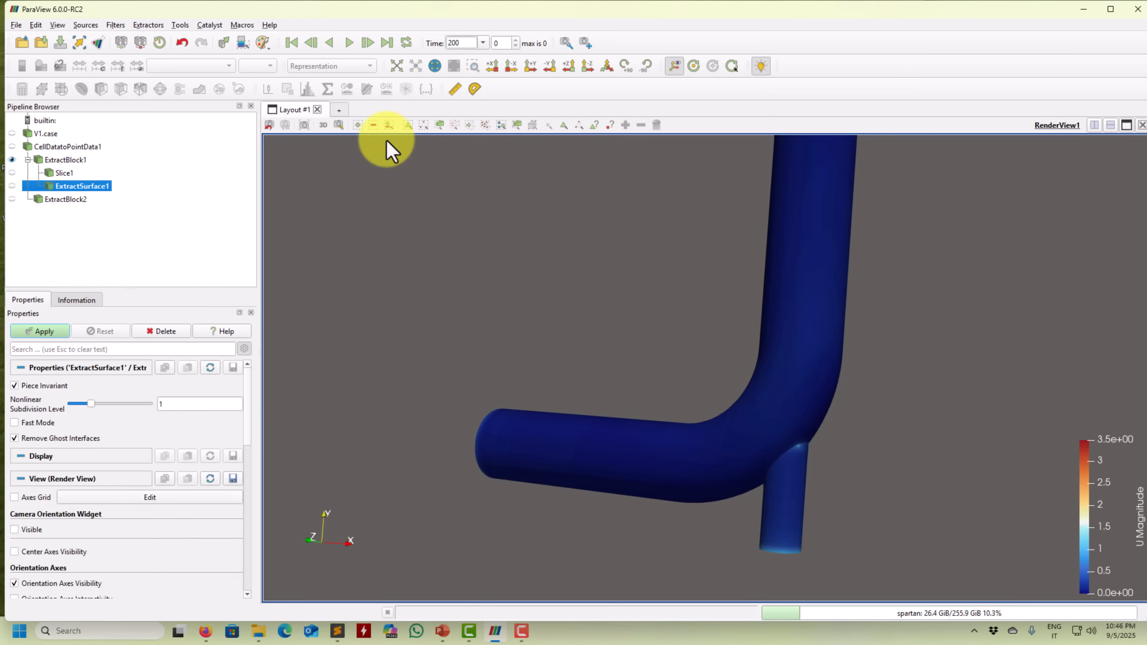
left_click(59, 334)
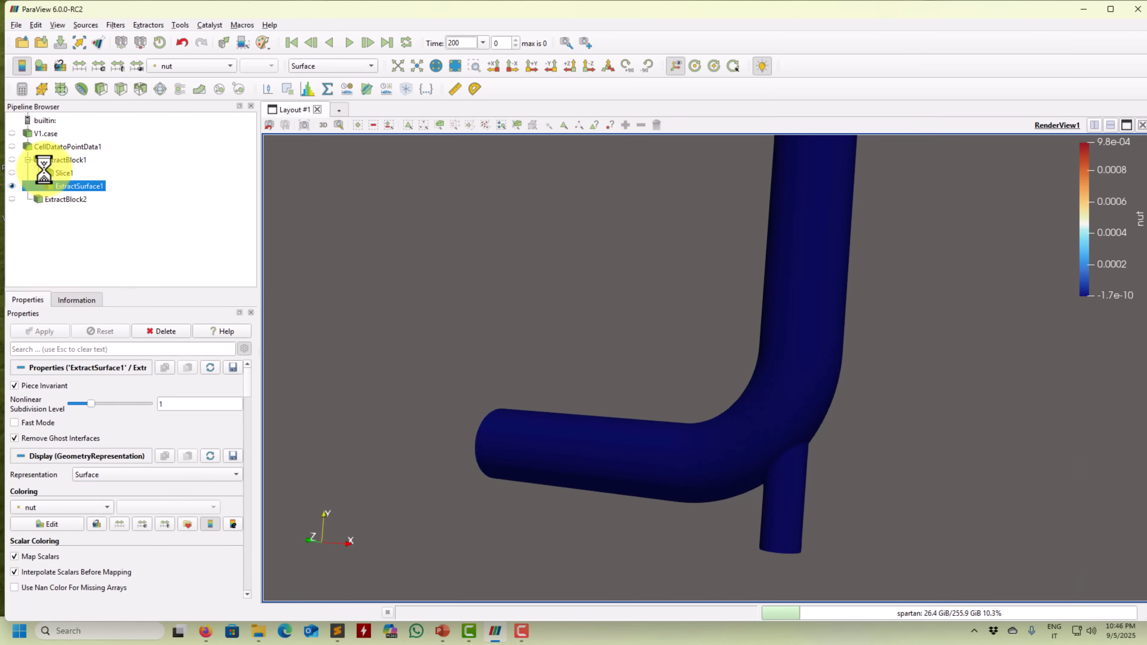
left_click_drag(545, 351, 487, 299)
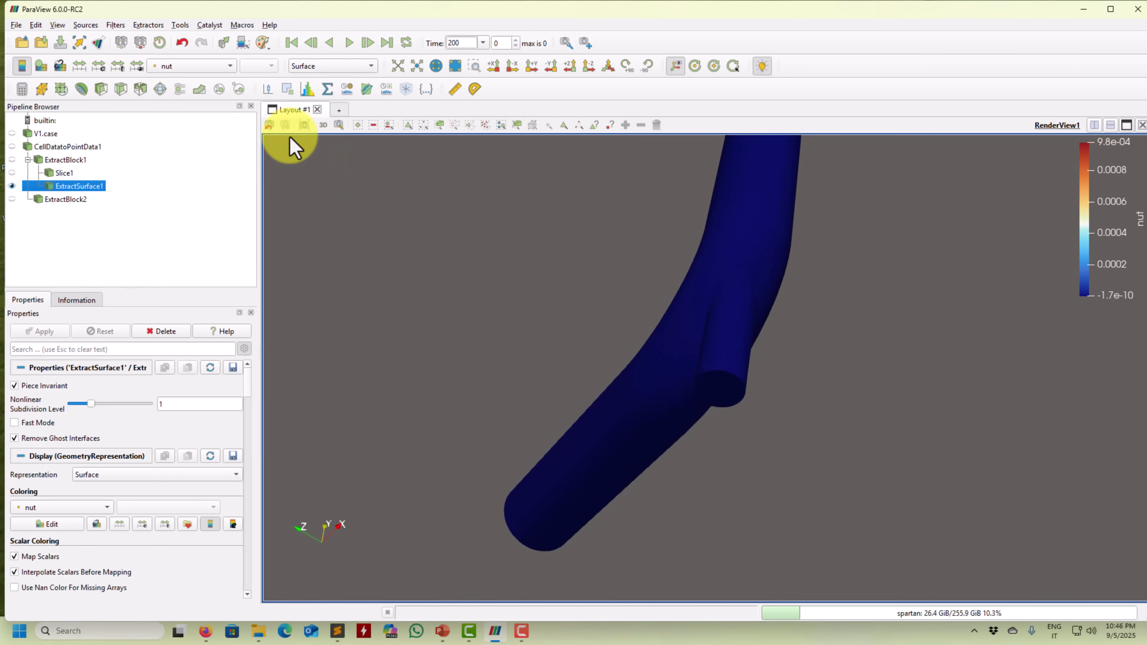
Color ExtractSurface1 by the U cell field
left_click(206, 64)
left_click(190, 152)
left_click_drag(601, 284, 559, 410)
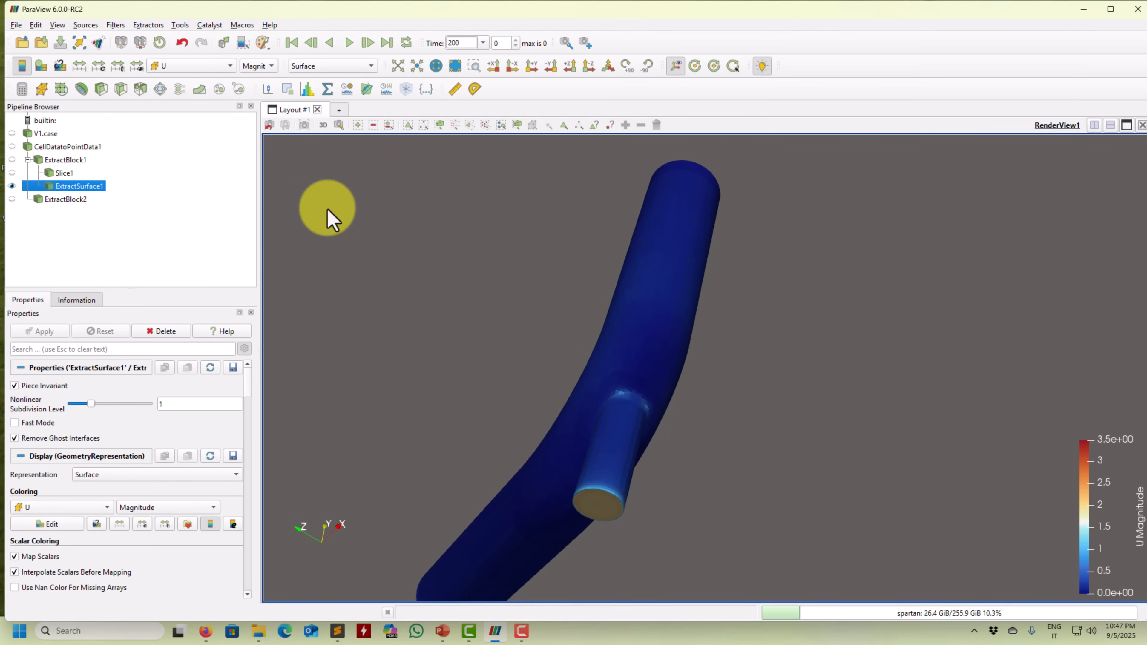
Color ExtractSurface1 by the U point field and inspect the surface near the small pipe junction
left_click(200, 67)
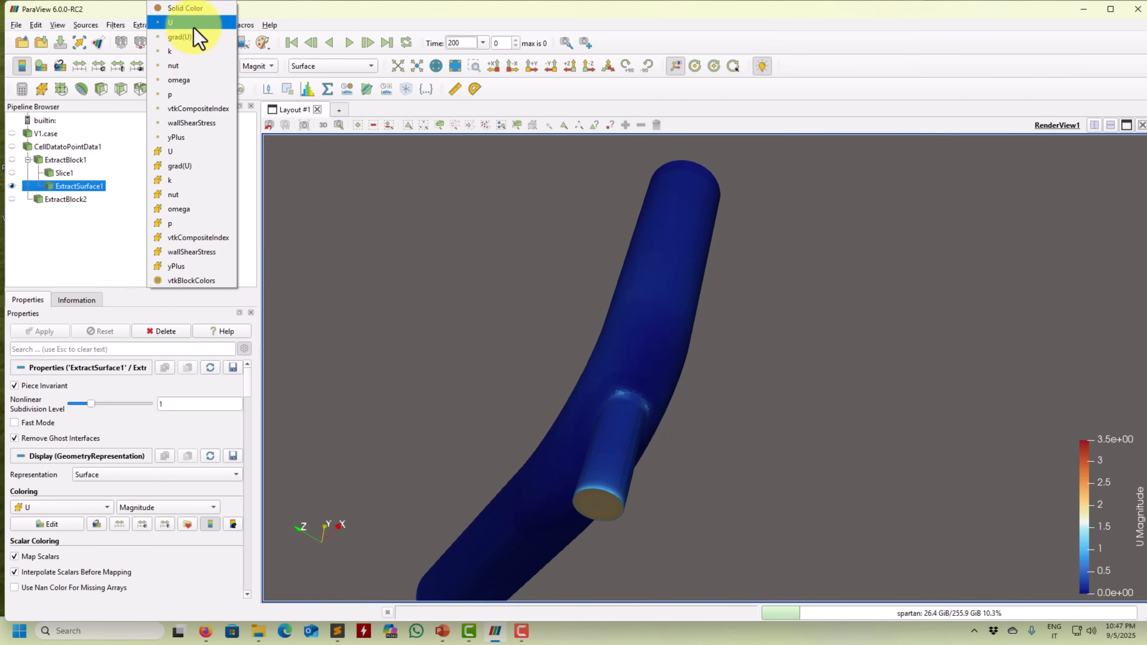
left_click(194, 27)
left_click_drag(396, 348, 576, 381)
right_click_drag(575, 379, 599, 519)
left_click_drag(589, 235, 598, 326)
right_click_drag(603, 443, 594, 483)
Switch the coloring of ExtractSurface1 to the U cell field and examine the near-wall cell values
left_click(210, 68)
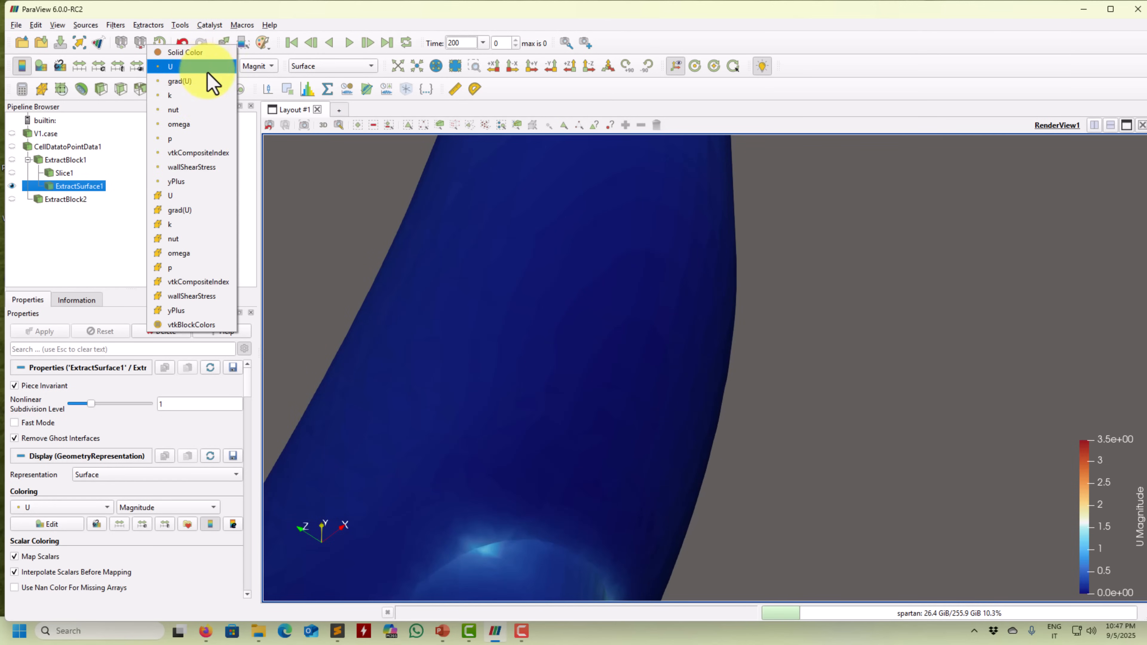
left_click(196, 195)
right_click_drag(415, 402, 620, 256)
left_click_drag(620, 257, 801, 303)
right_click_drag(801, 303, 673, 346)
left_click_drag(672, 338, 632, 365)
middle_click_drag(619, 442, 659, 309)
left_click_drag(685, 408, 724, 423)
Rescale the U color map to a custom range with a maximum of 1
left_click(99, 65)
double_click(602, 314)
left_click(607, 345)
left_click_drag(605, 341, 583, 409)
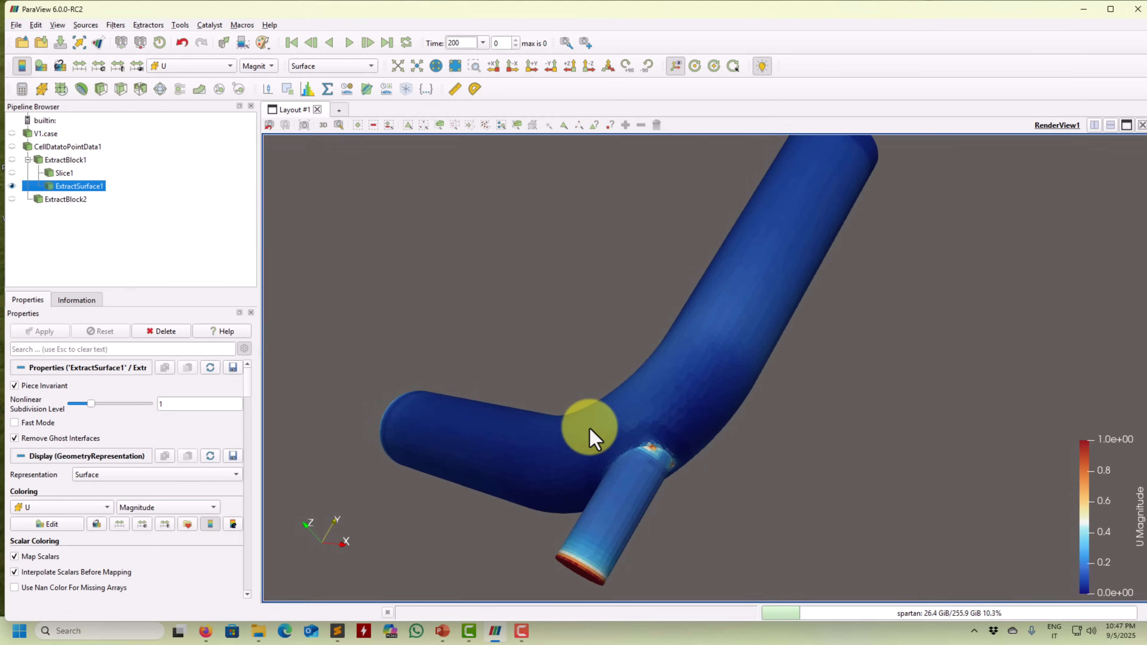
Compare ExtractBlock2 with ExtractSurface1 by toggling their visibility, and check which blocks ExtractBlock1 extracts
left_click(11, 200)
left_click(11, 186)
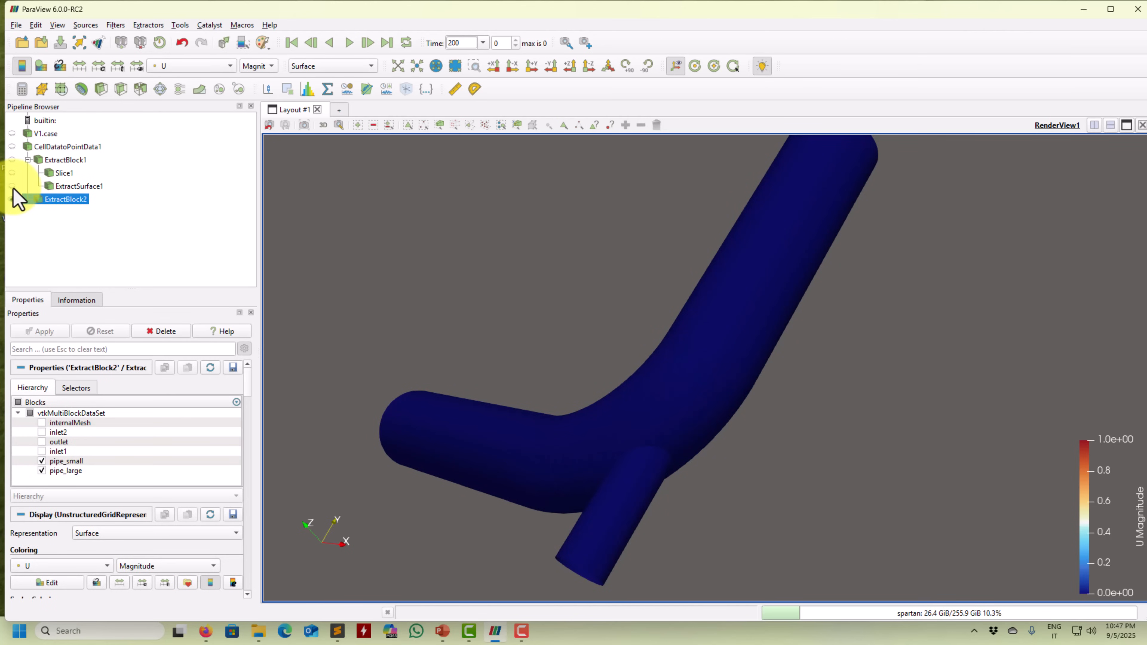
left_click(12, 186)
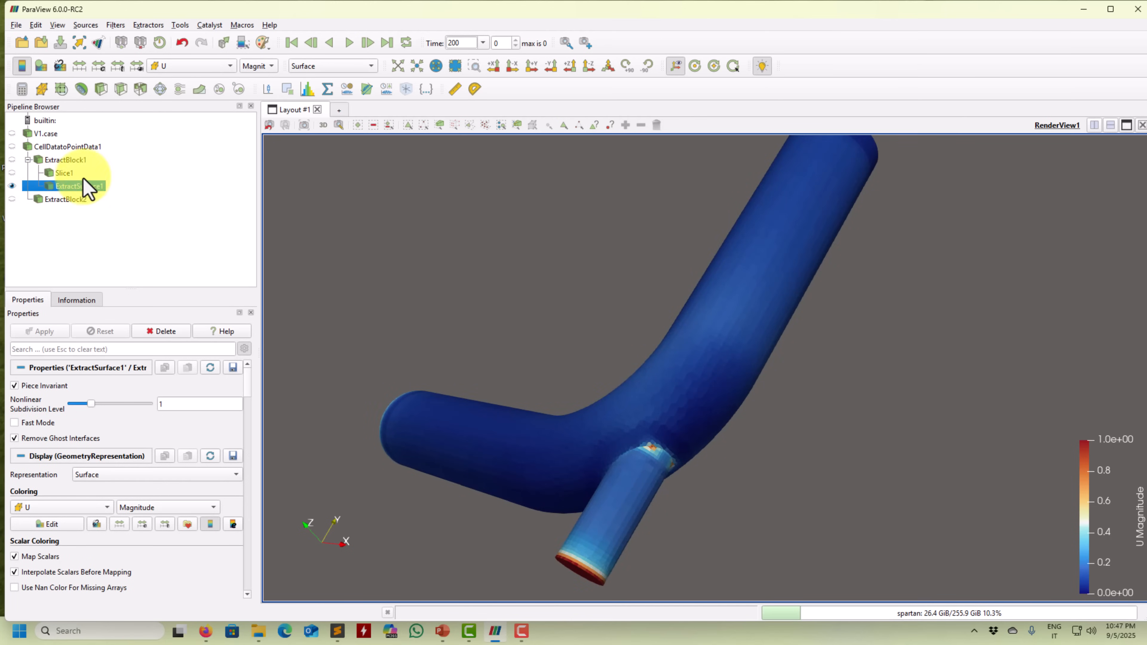
left_click(70, 160)
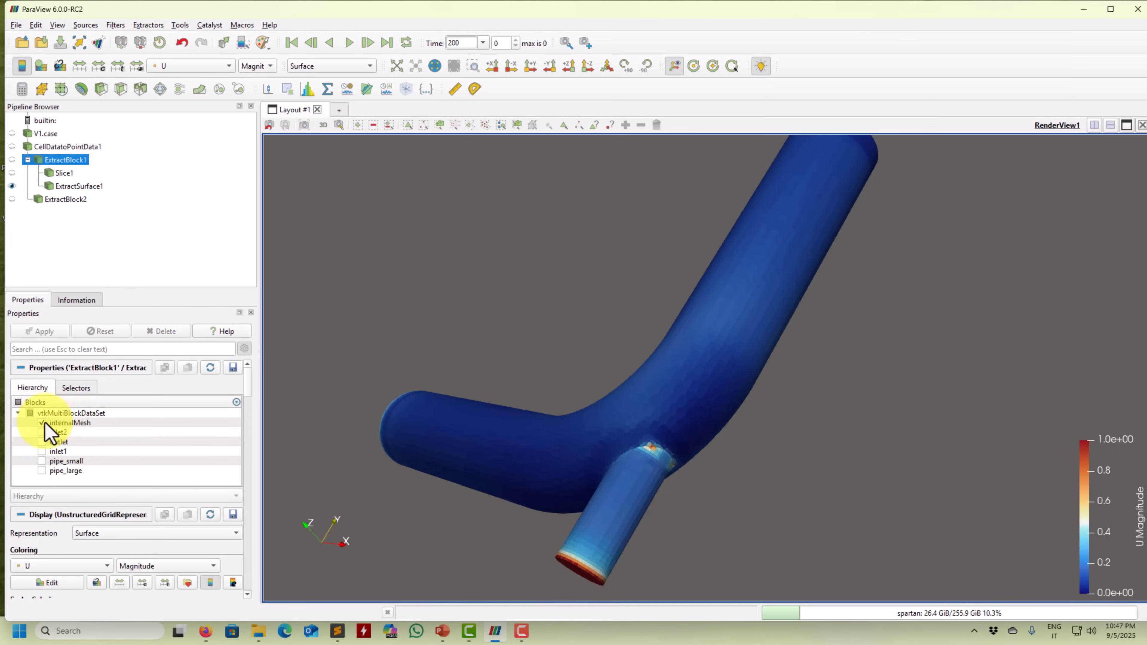
Try adding the pipe_small and pipe_large blocks to ExtractBlock1, and restore the extraction to internalMesh only
left_click(41, 461)
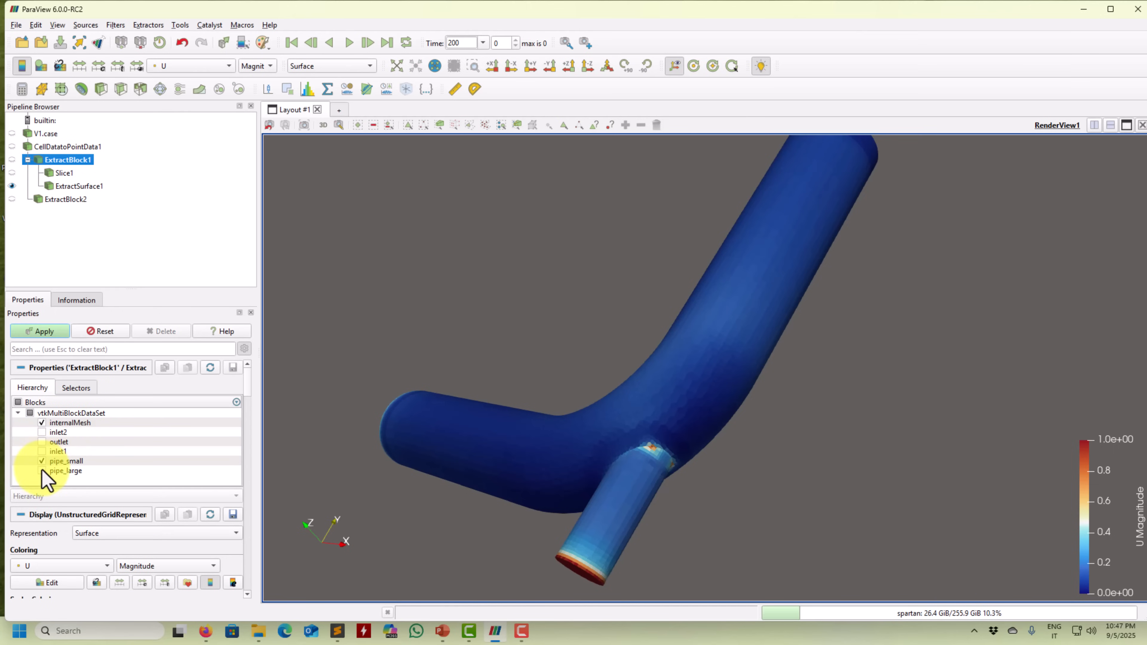
left_click(44, 333)
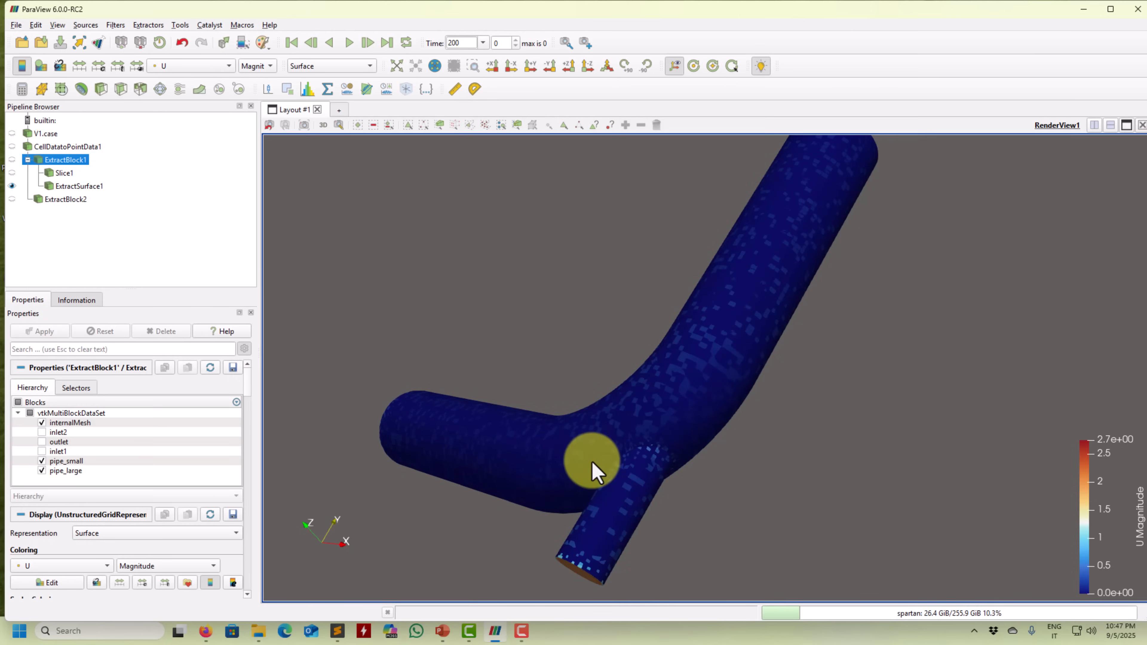
left_click(41, 461)
left_click(41, 470)
left_click(57, 338)
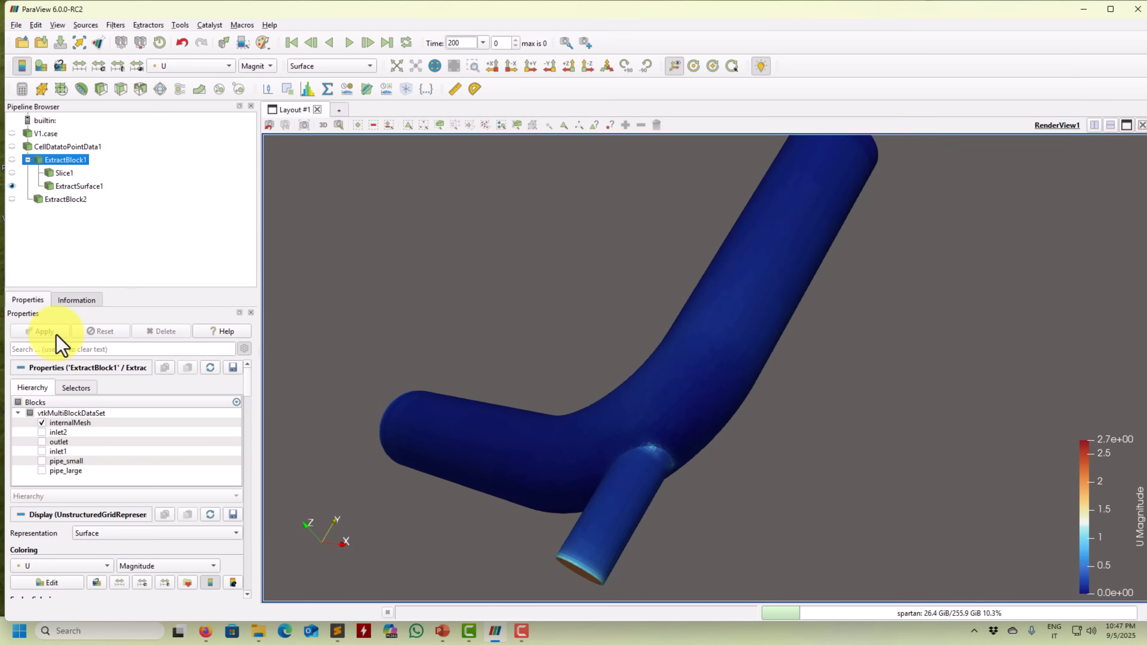
Compare the velocity coloring of ExtractSurface1 with the wall patches in ExtractBlock2 by toggling their visibility
left_click(72, 186)
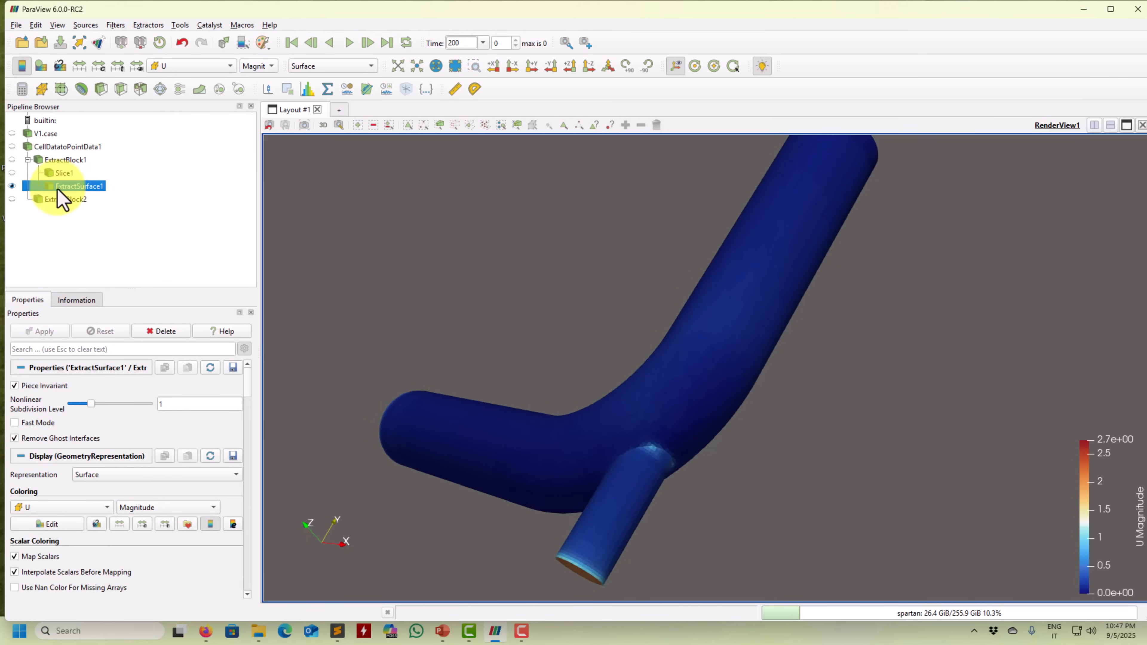
left_click(63, 200)
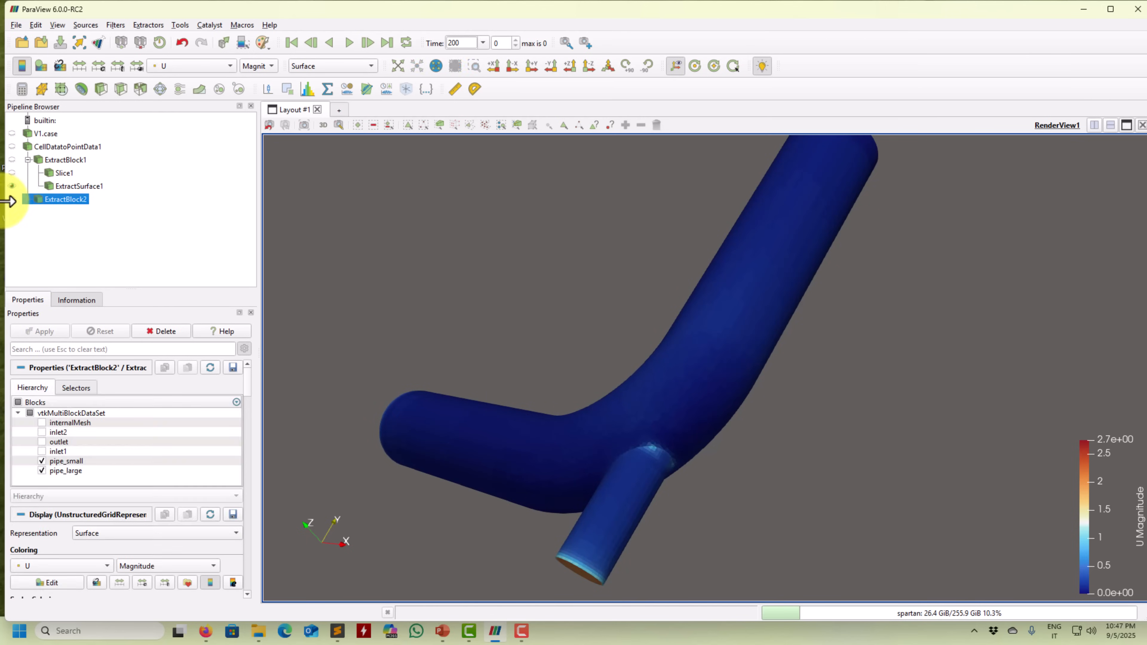
left_click(11, 199)
left_click(12, 199)
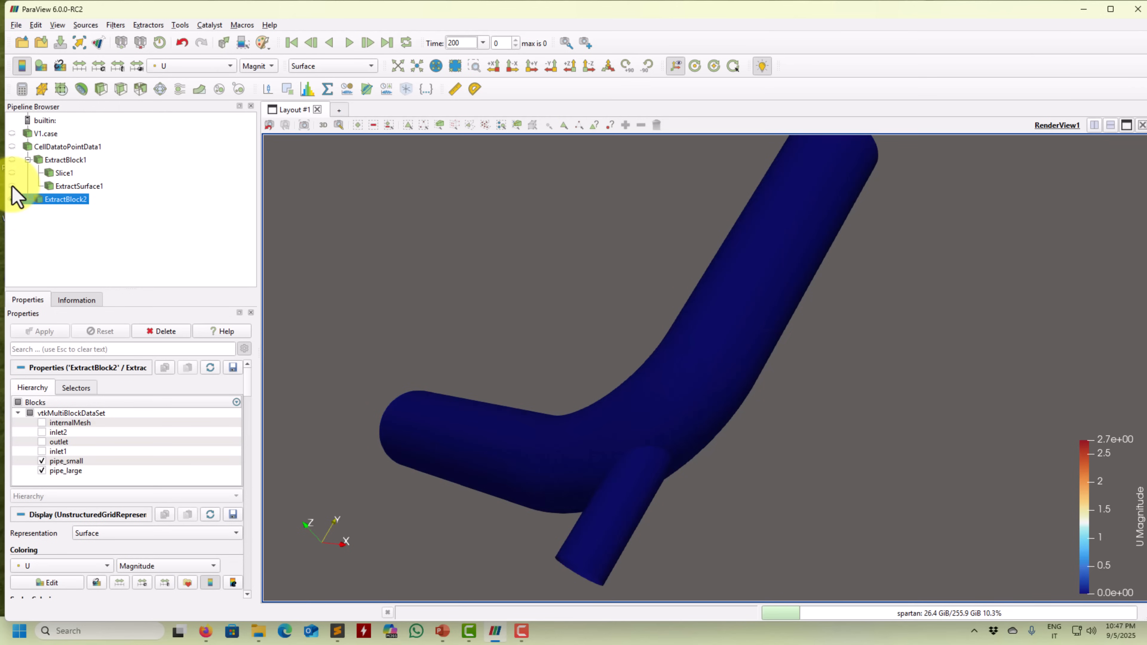
Find the Resample With Dataset filter and start it from ExtractSurface1
key("Up")
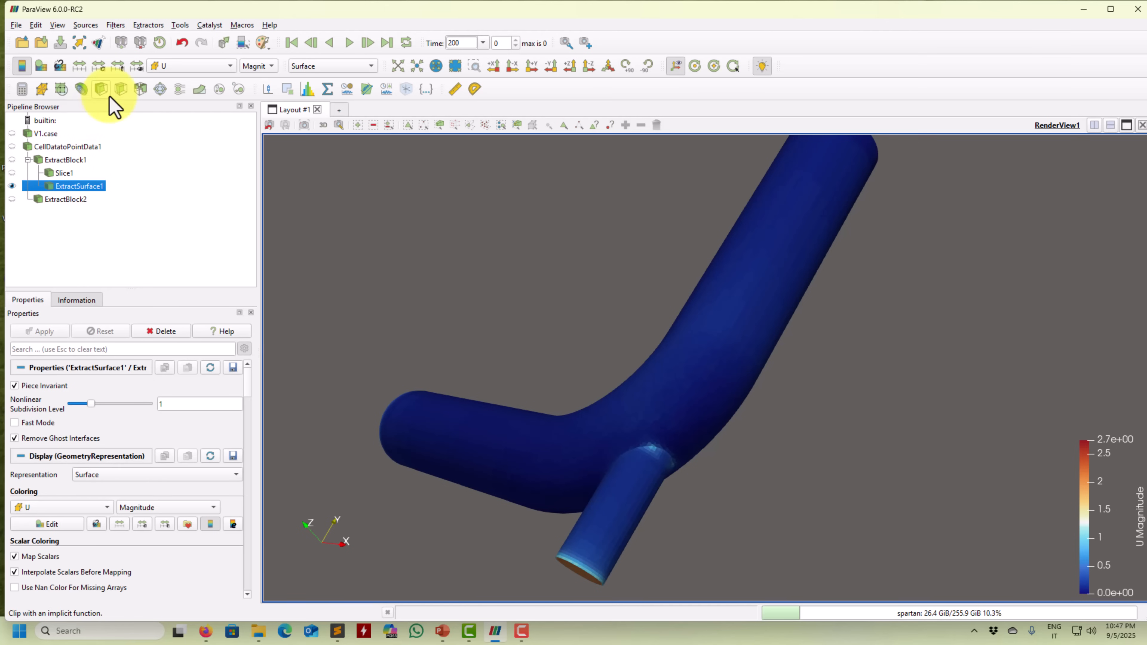
left_click(115, 25)
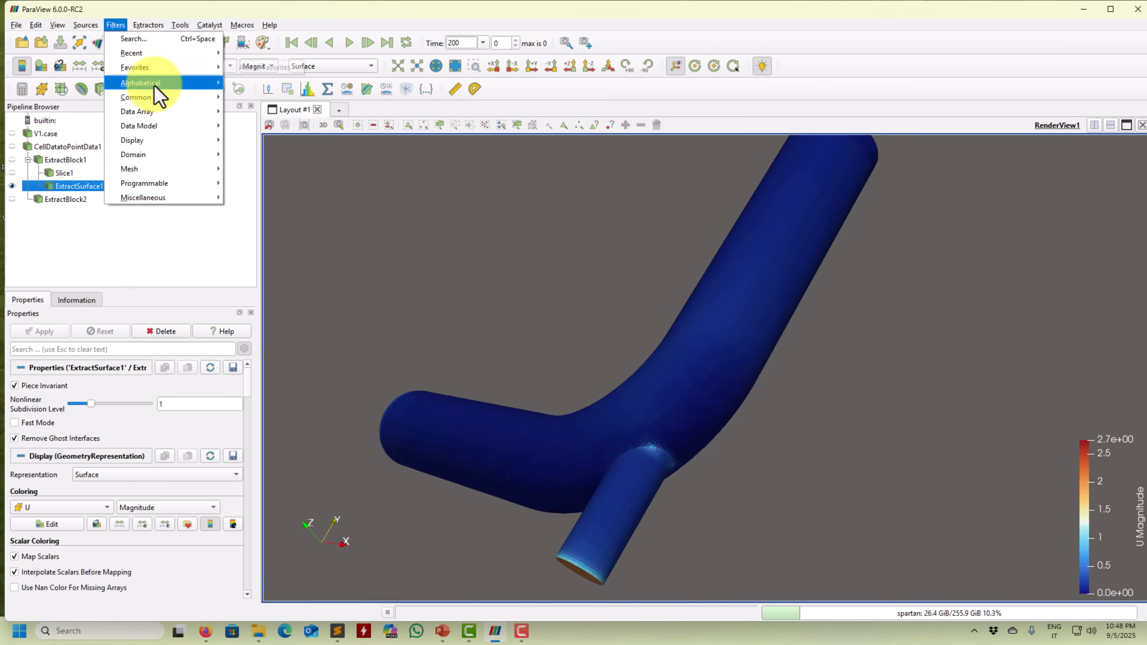
mouse_move(149, 84)
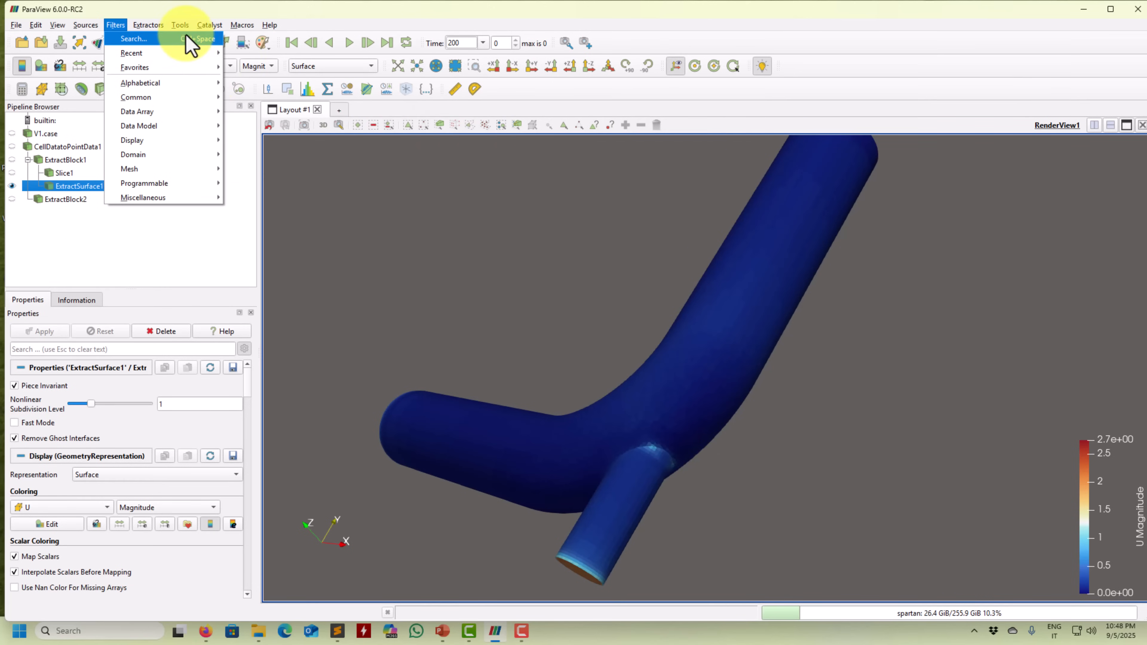
left_click(185, 37)
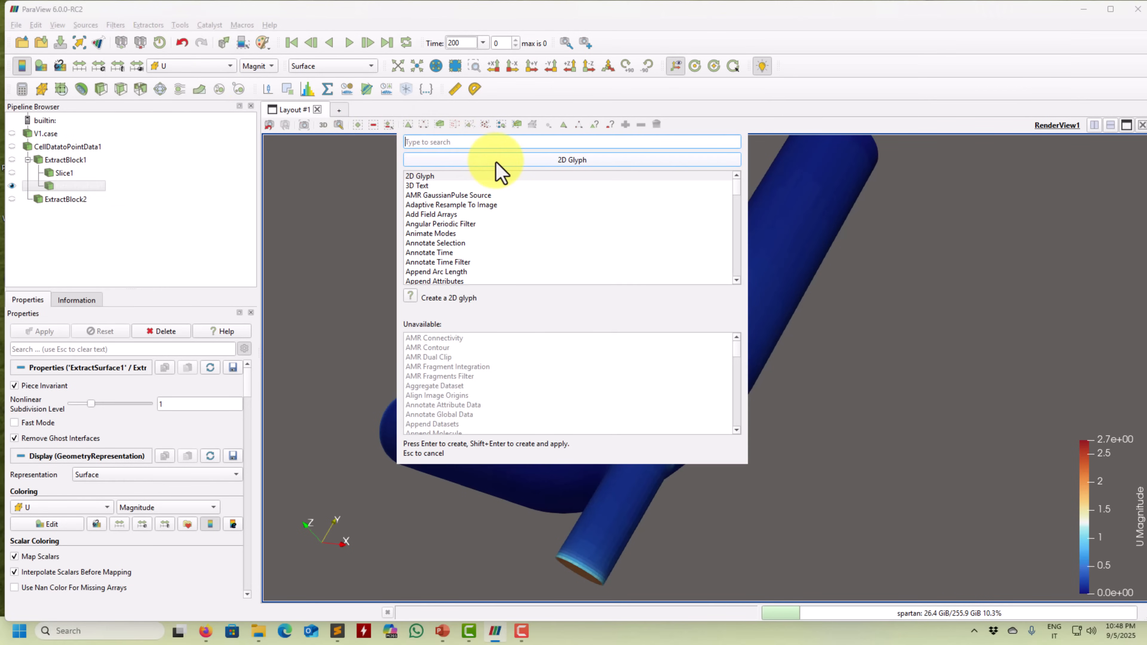
type("resa")
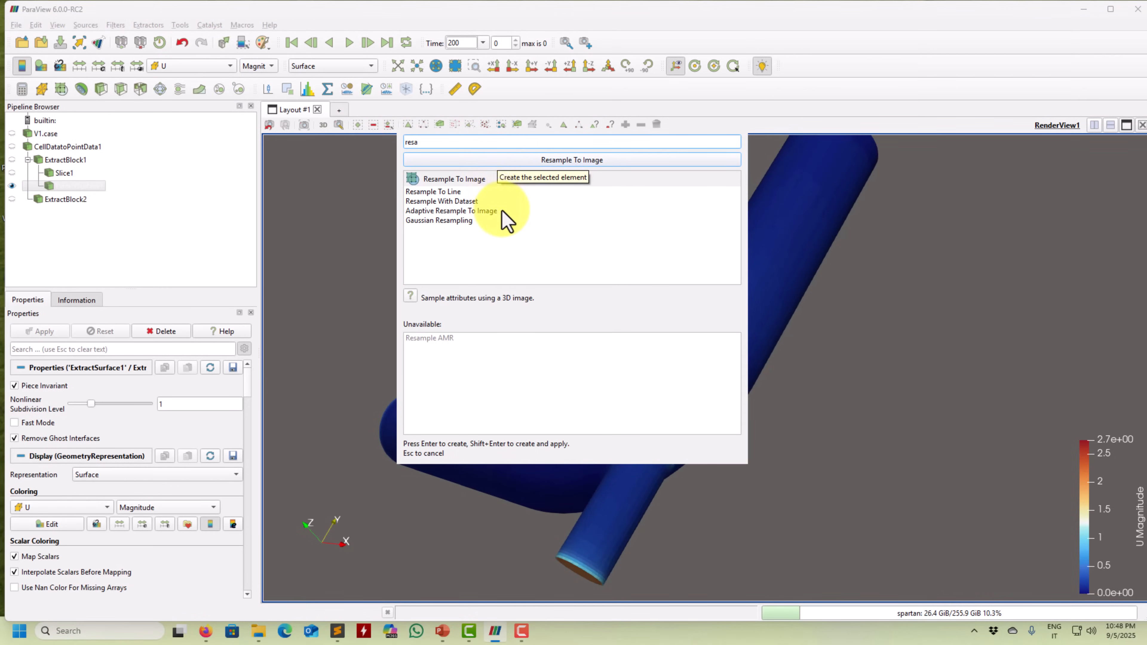
left_click(480, 201)
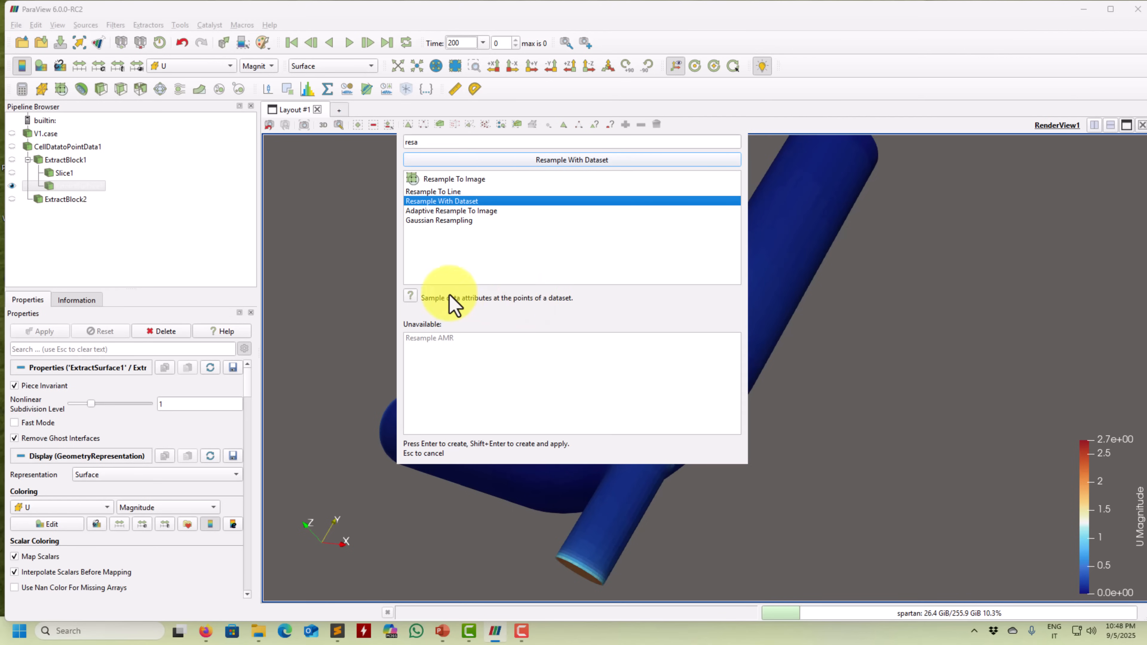
double_click(453, 201)
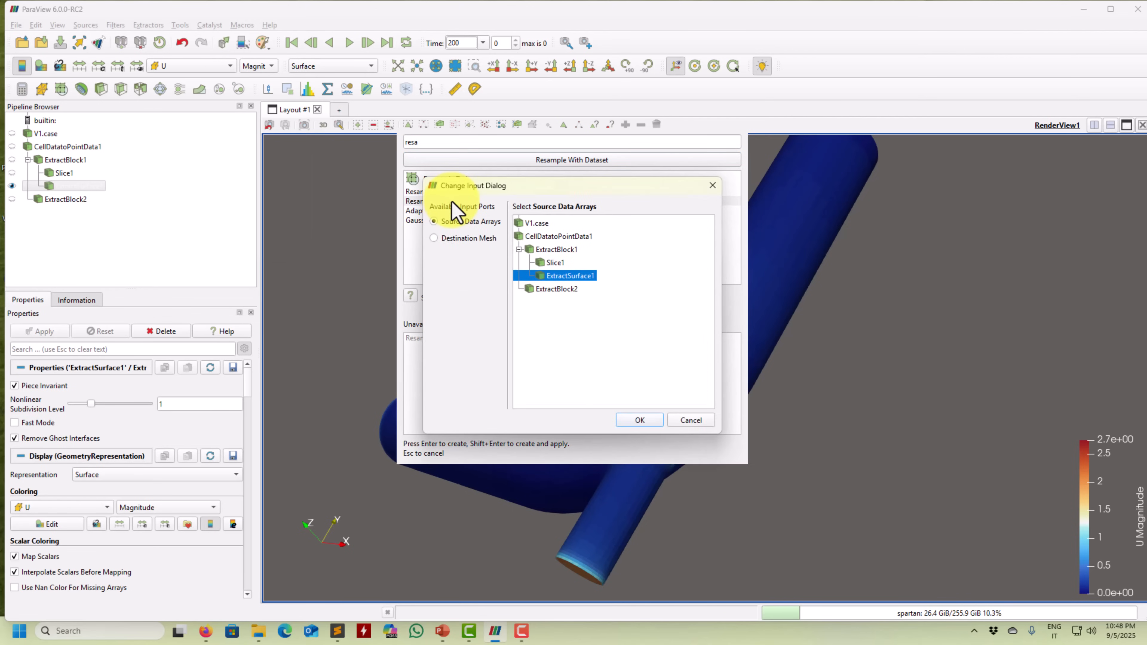
Assign ExtractBlock2 as the destination mesh and ExtractSurface1 as the source data arrays for the resampling
left_click(472, 238)
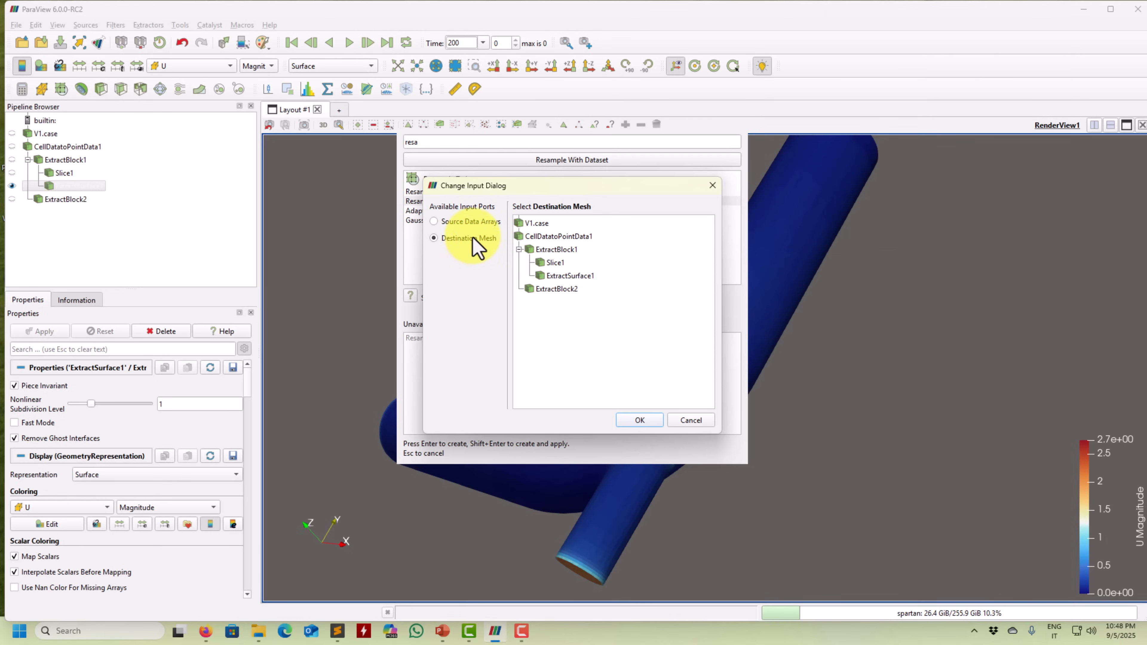
left_click(568, 290)
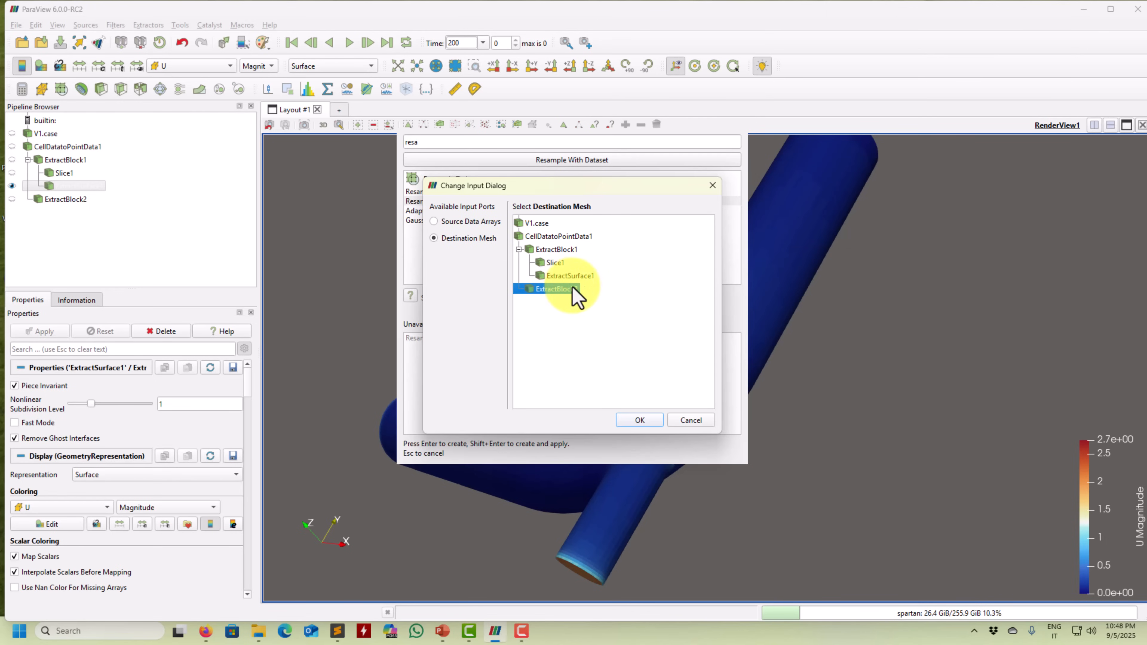
left_click(451, 221)
left_click(570, 276)
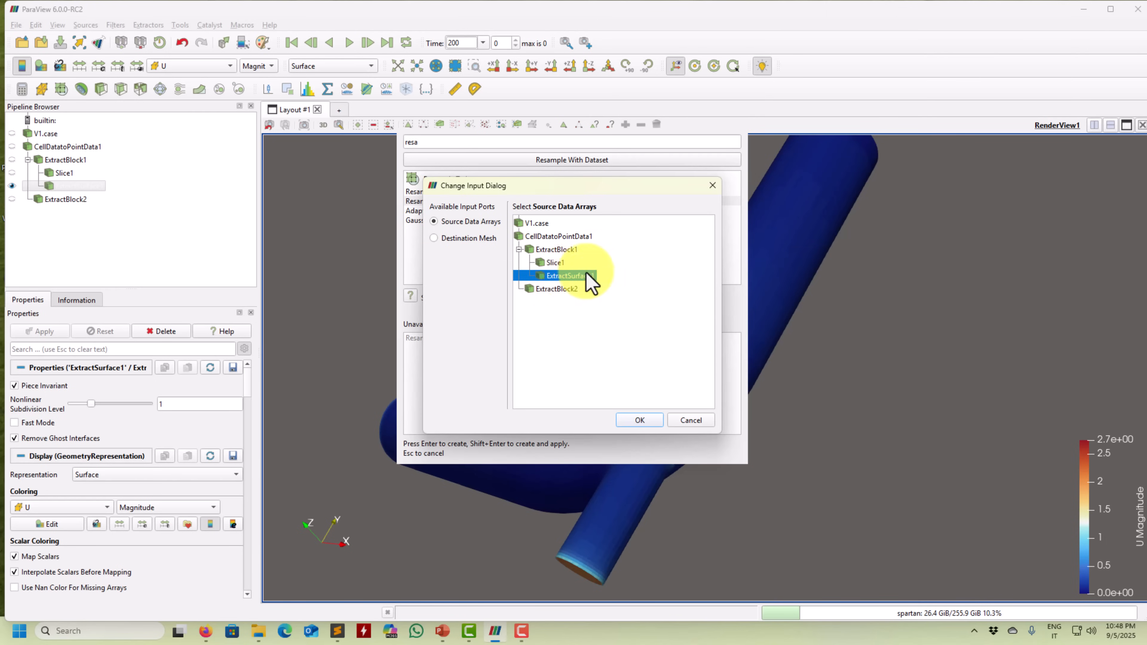
left_click(640, 421)
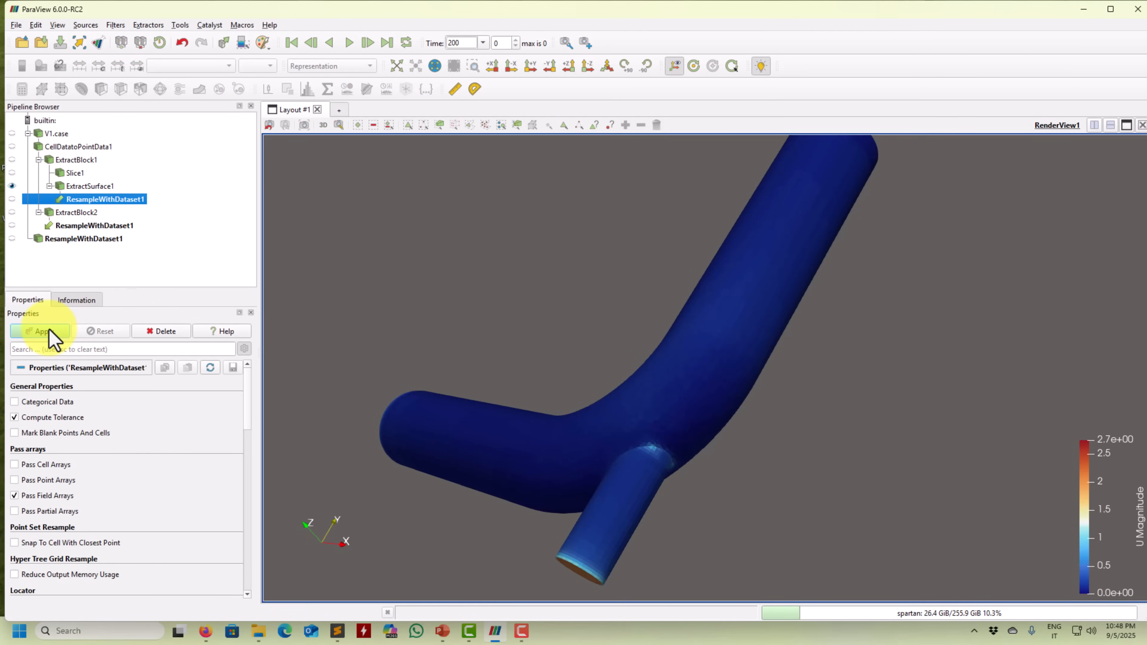
Apply the resampling with cell and point arrays passed and field arrays off, and color the result by the U point field
left_click(15, 465)
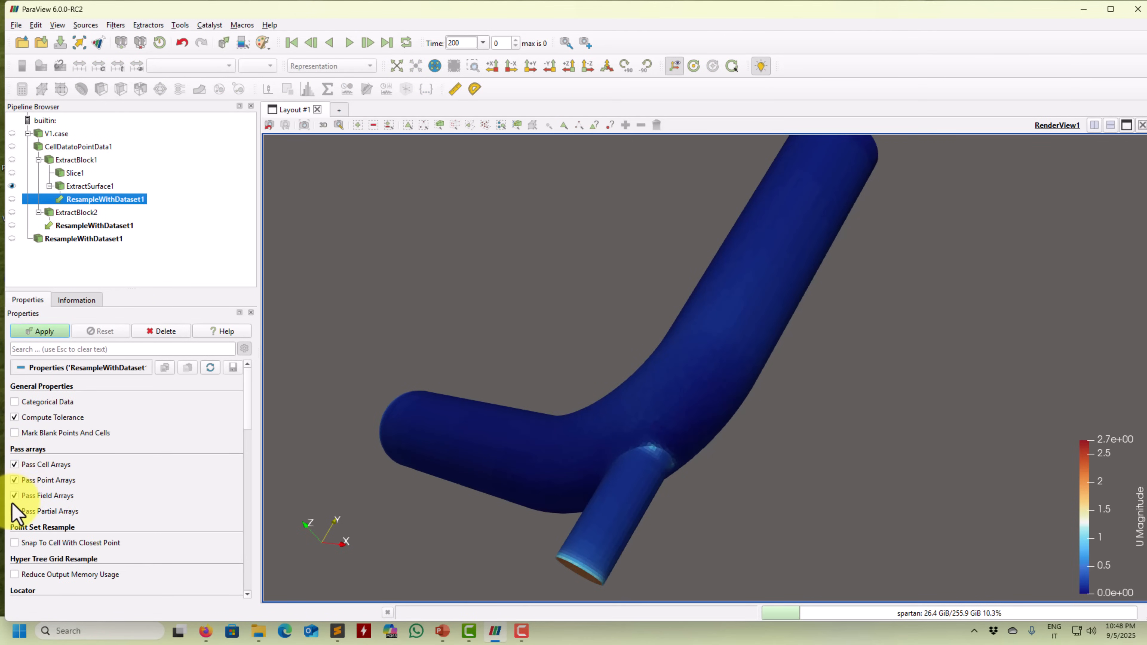
left_click(48, 335)
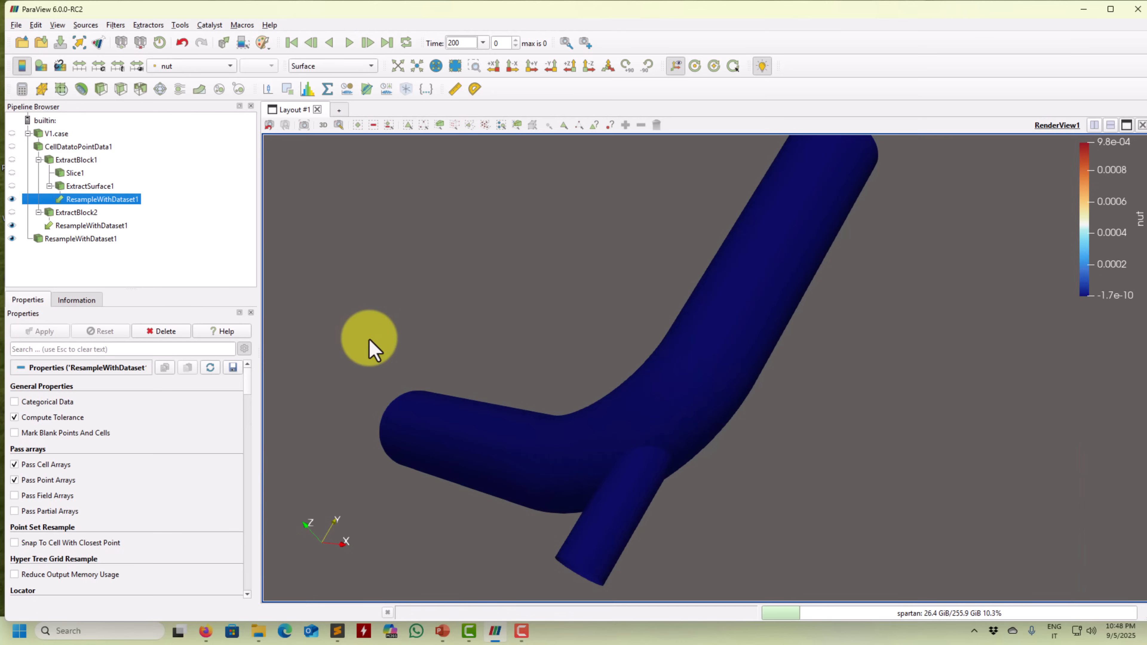
left_click(187, 65)
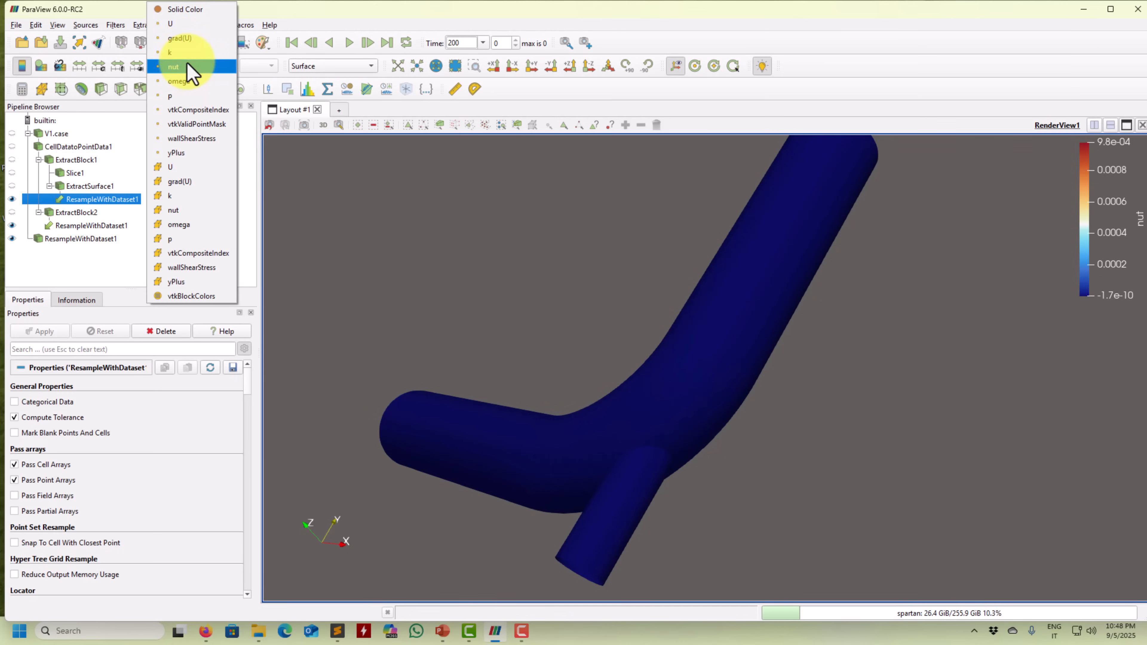
left_click(181, 24)
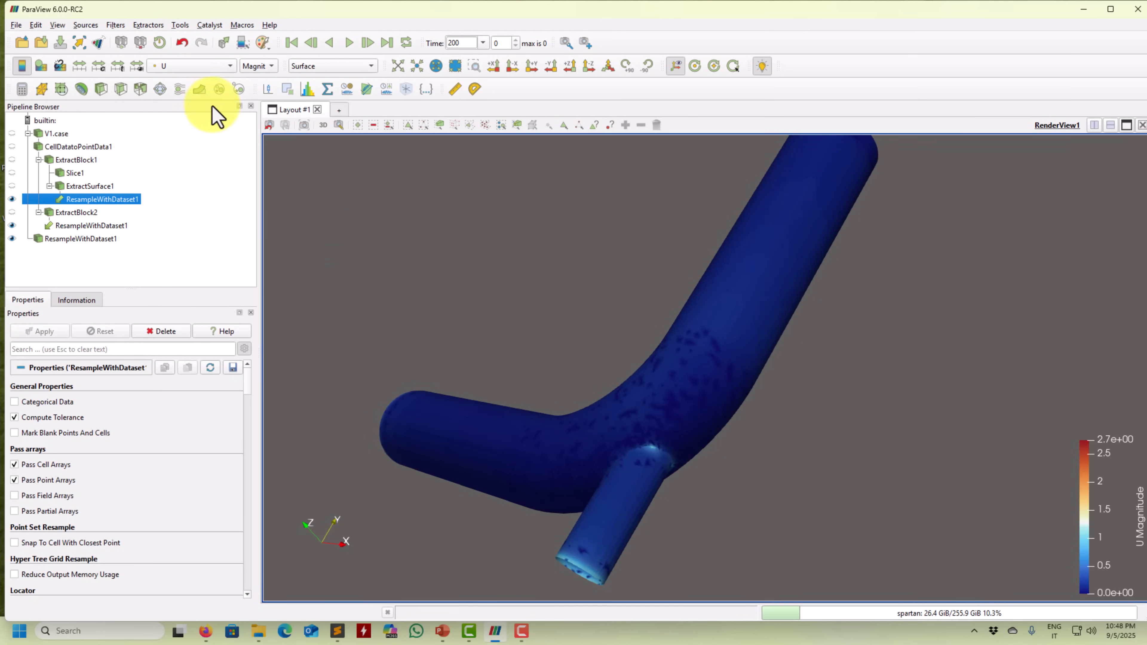
Compare the U cell field with the U point field on the resampled surface, returning to the point field
left_click(216, 68)
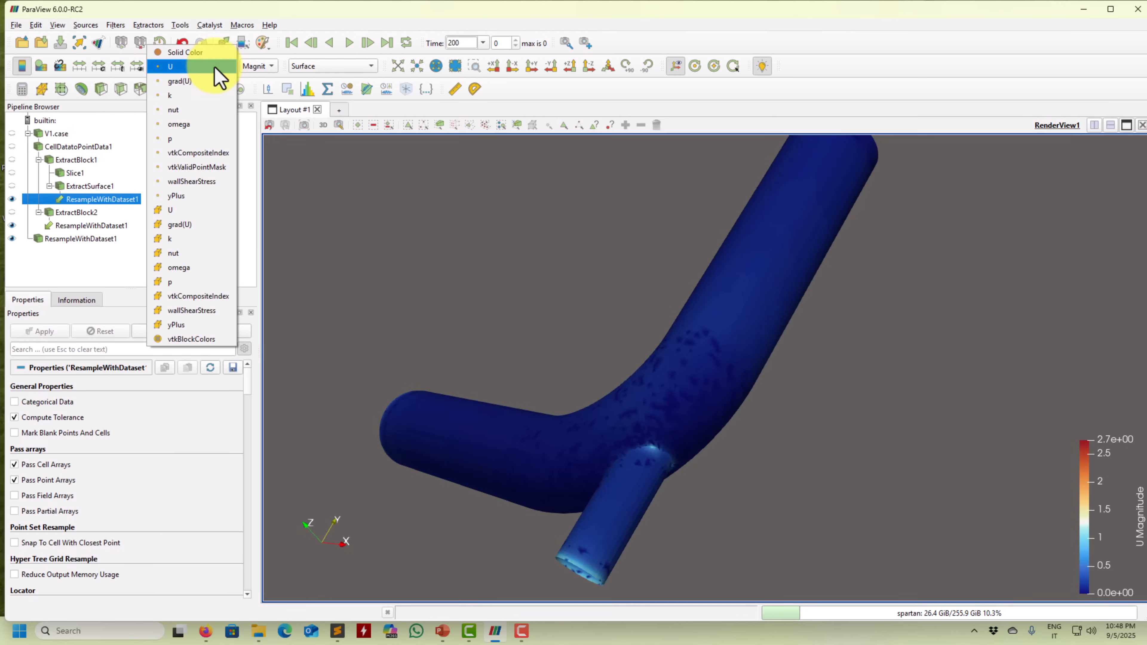
left_click(199, 220)
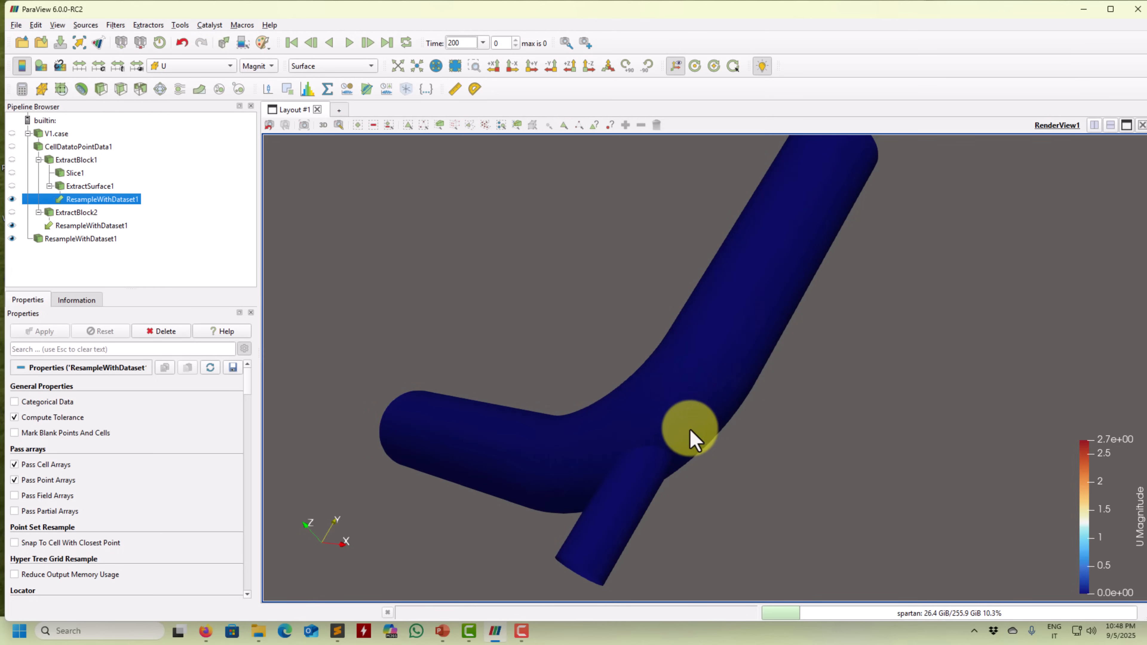
left_click(193, 68)
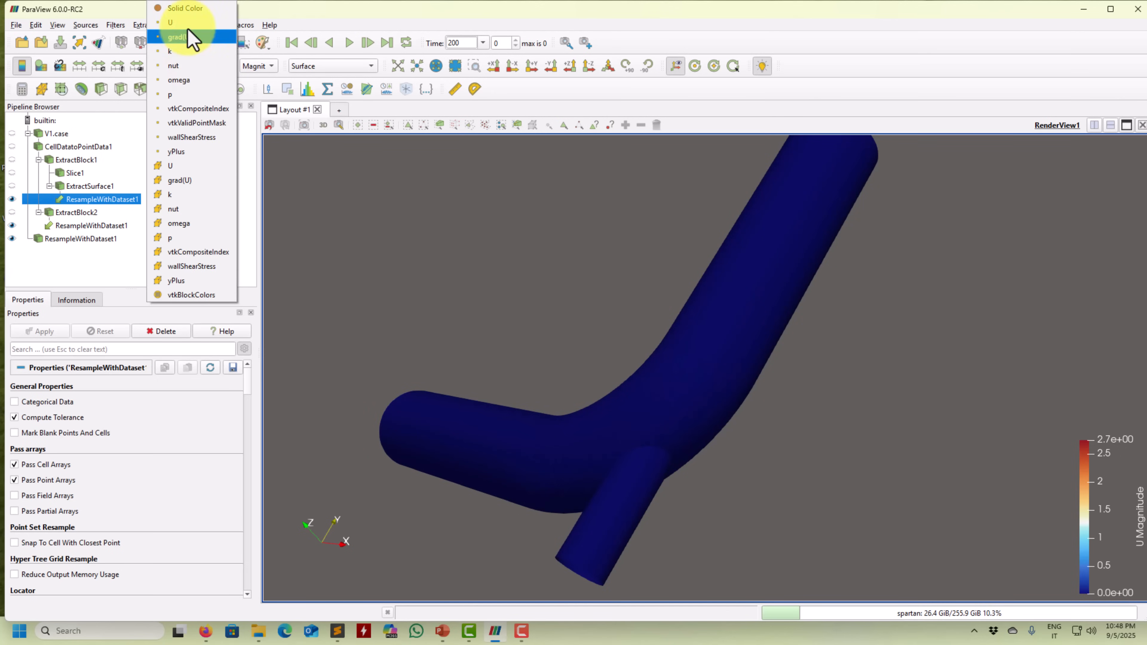
left_click(170, 23)
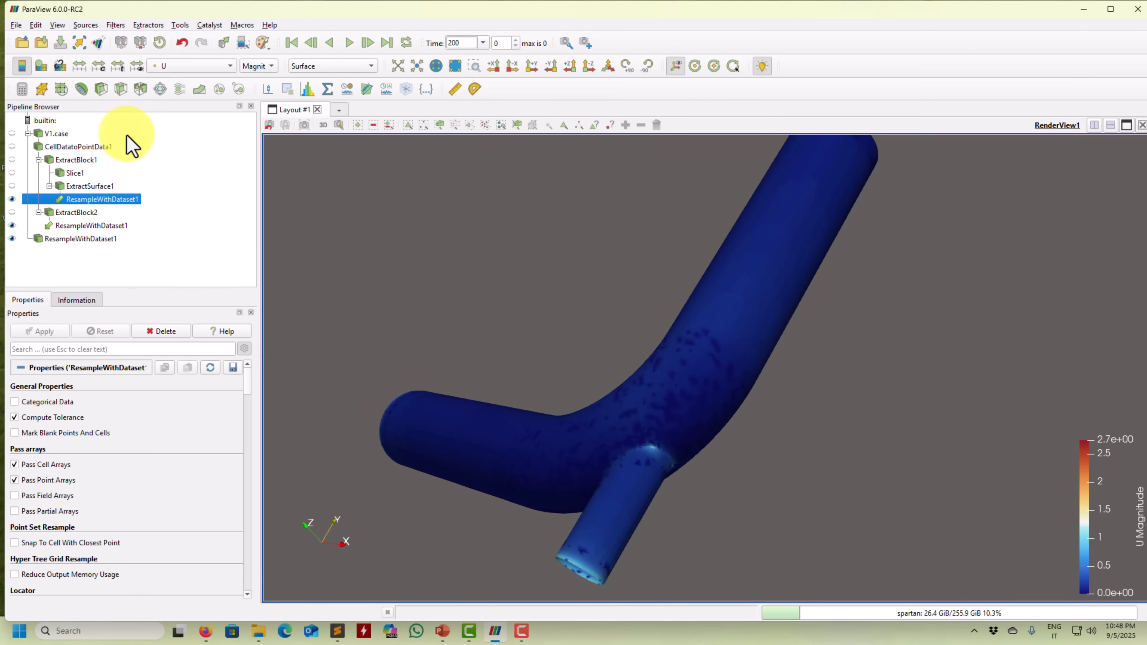
Turn off Pass Cell Arrays in the resampling, apply it, and color the resampled surface by grad(U)
left_click(36, 465)
left_click(55, 330)
left_click(192, 66)
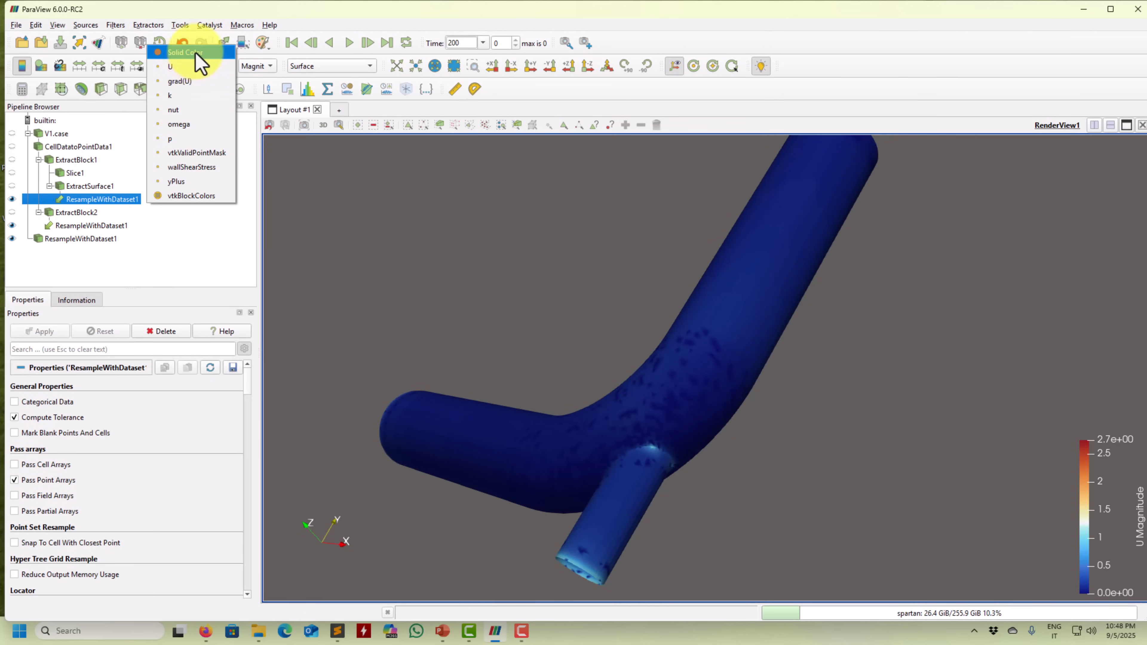
left_click(192, 82)
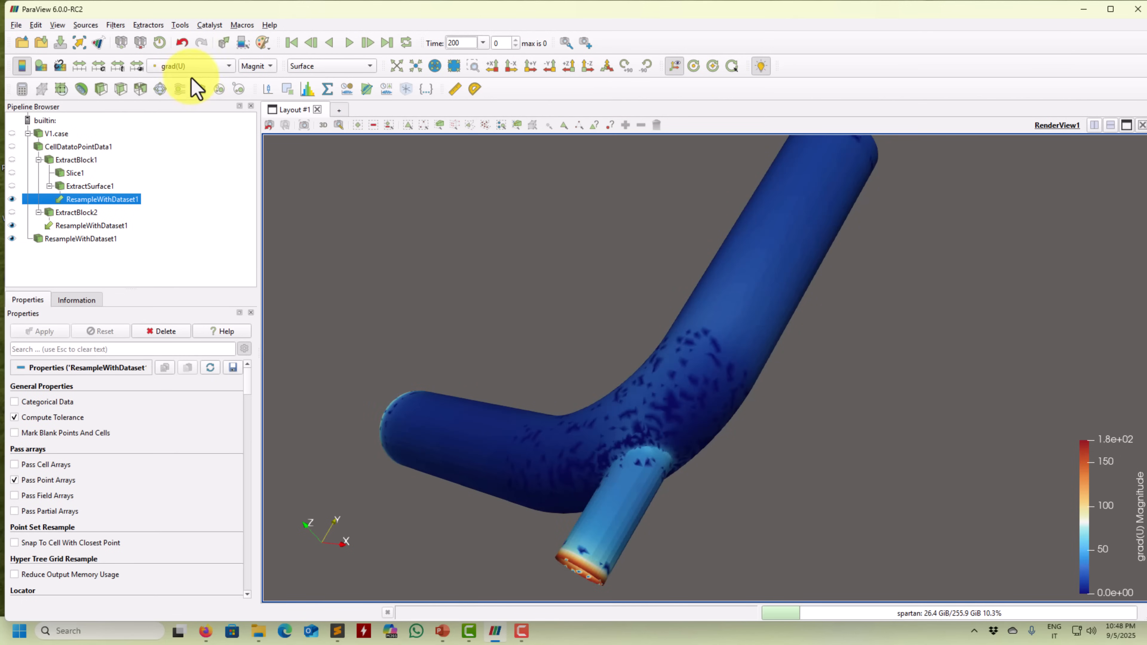
Color the resampled surface by omega and inspect the pattern around the pipe junction
left_click(202, 66)
left_click(192, 113)
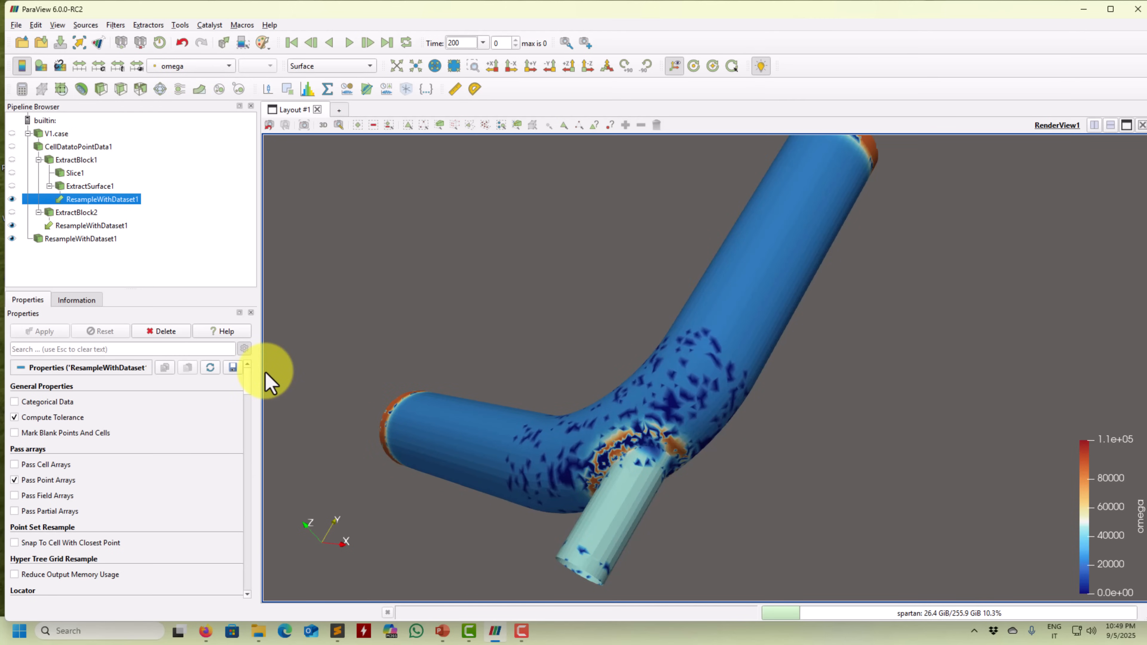
left_click_drag(397, 387, 553, 422)
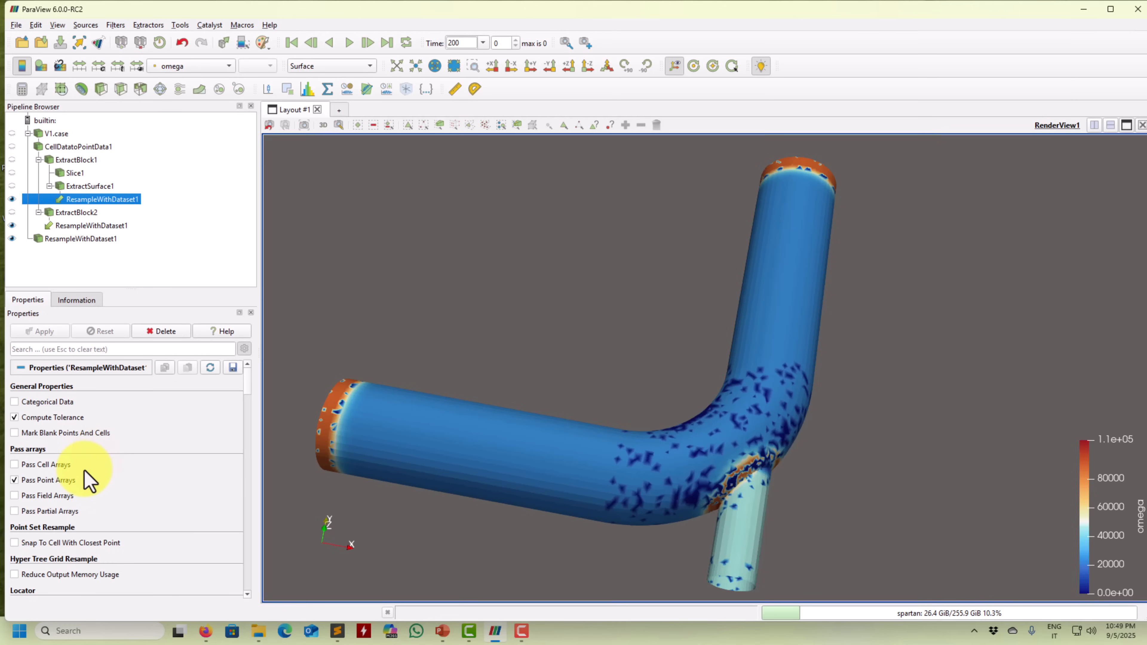
Enable Snap To Cell With Closest Point for the resampling and apply it
left_click_drag(244, 381, 255, 385)
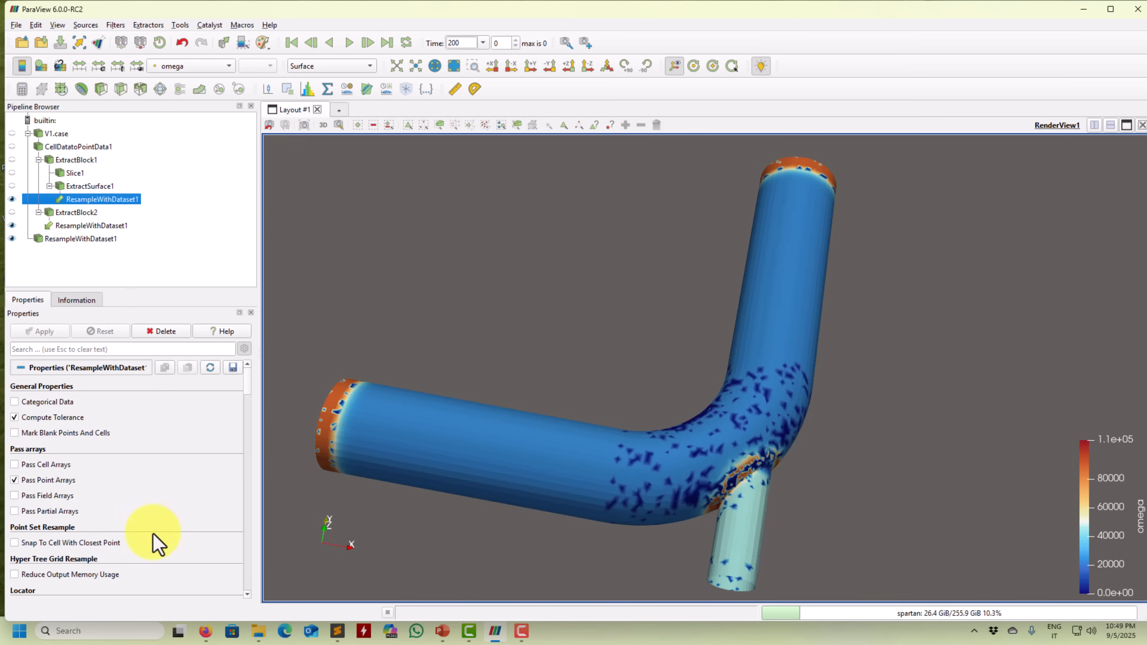
left_click(35, 543)
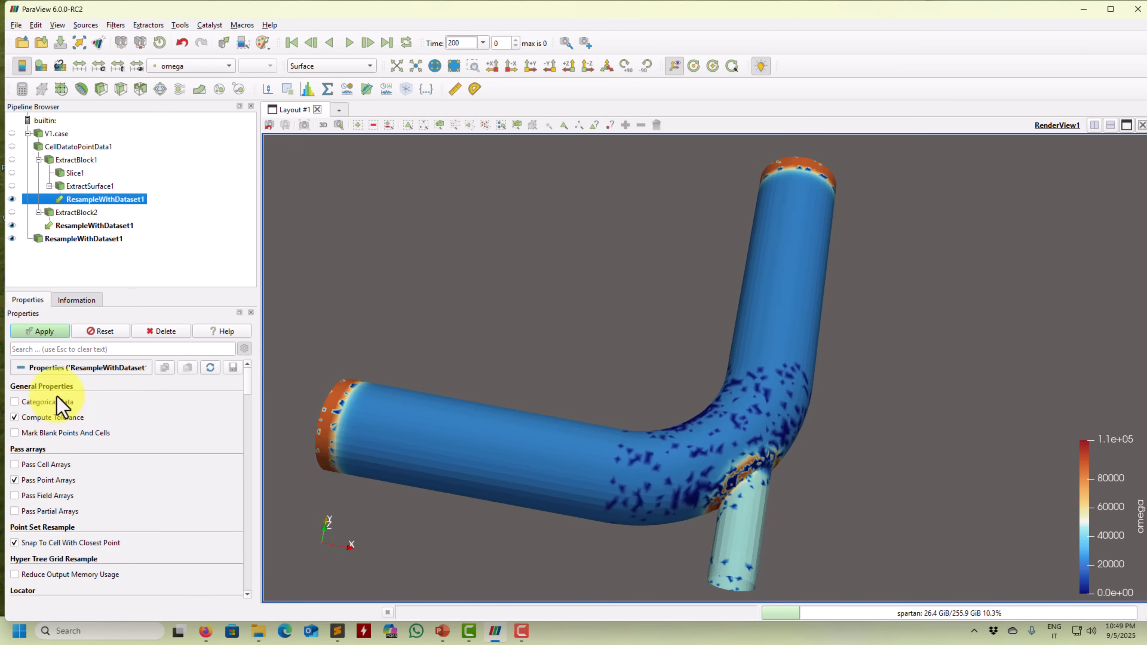
left_click(55, 332)
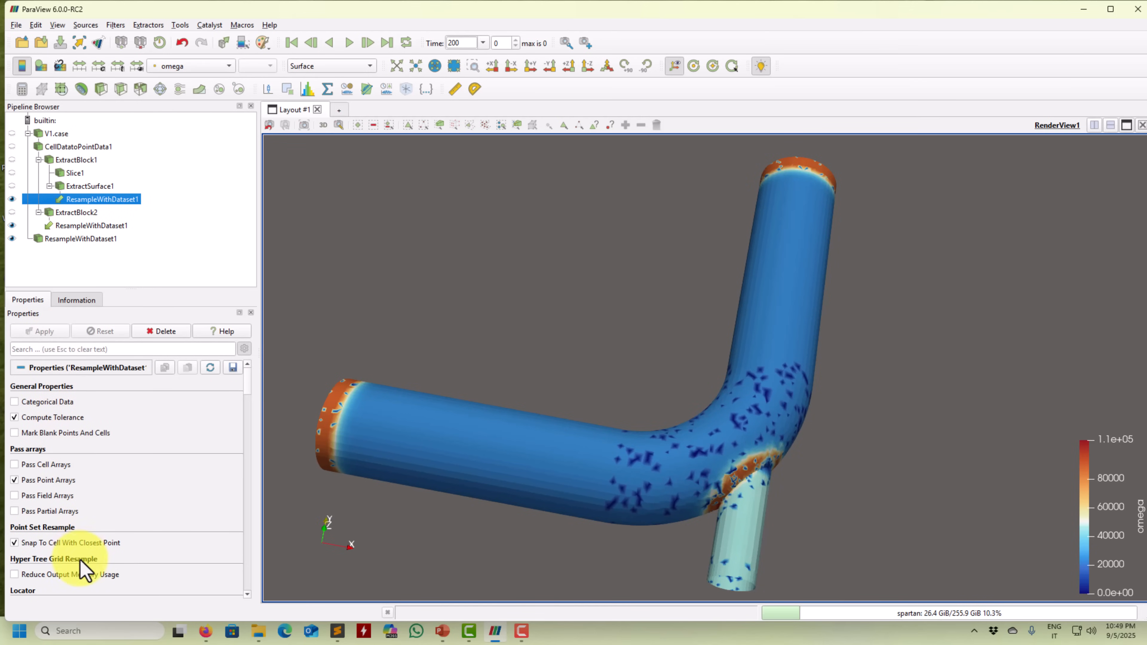
Try Reduce Output Memory Usage on the resampling, and turn the option back off
left_click(86, 578)
left_click(45, 332)
left_click(18, 574)
left_click(45, 332)
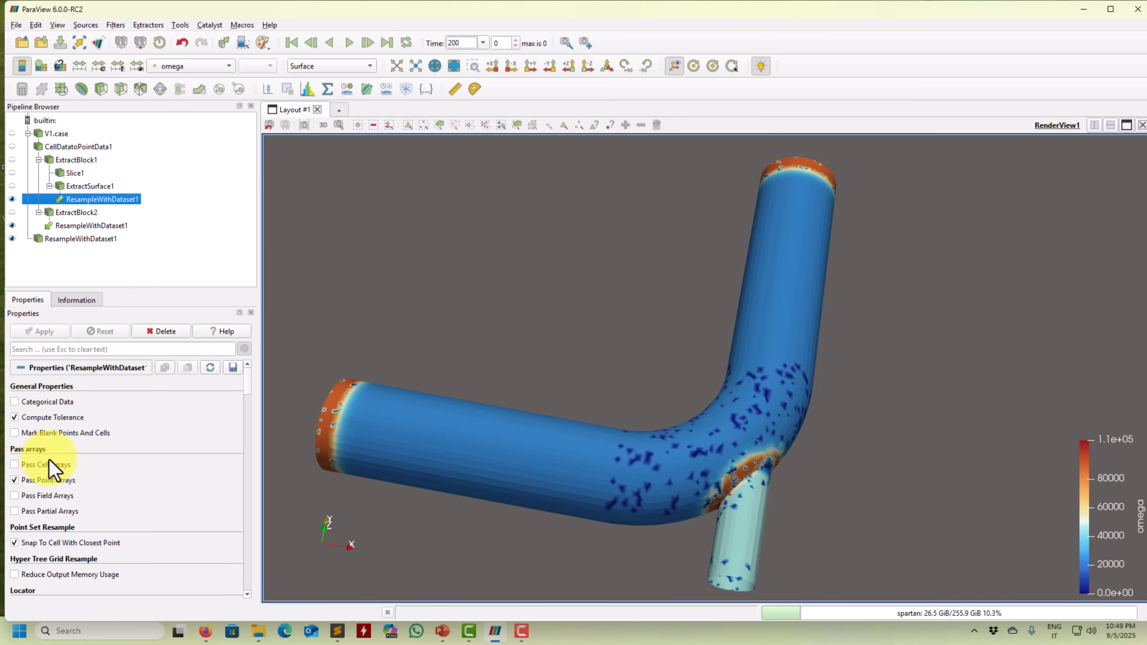
Turn off Compute Tolerance for the resampling, apply it, and inspect the surface around the small pipe junction
left_click(42, 417)
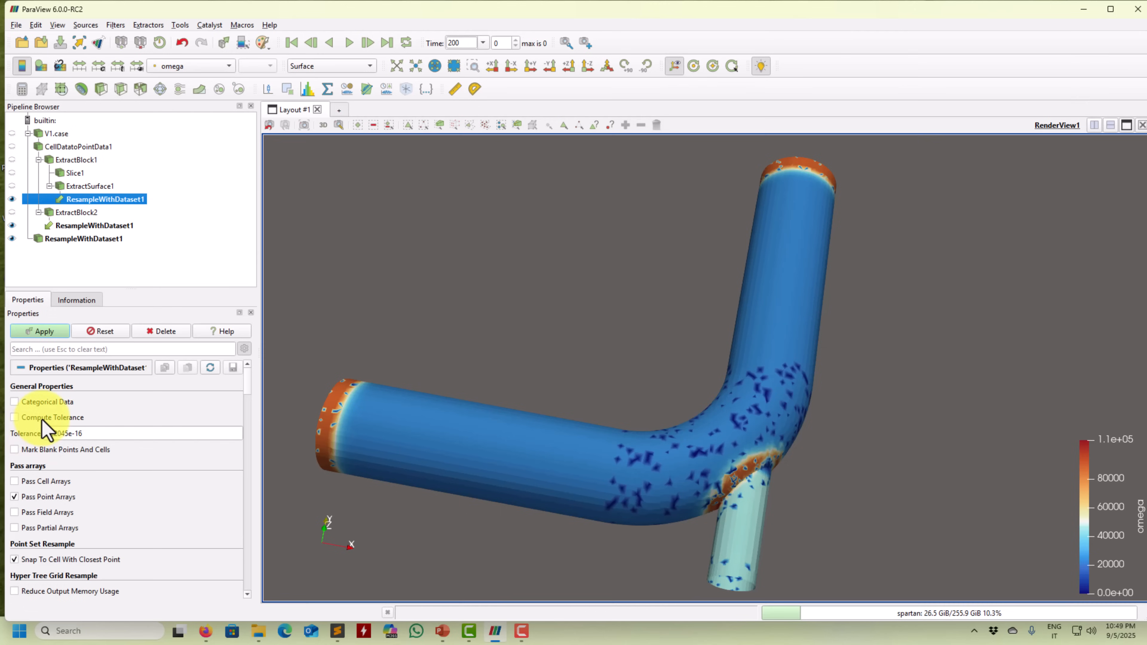
left_click(46, 332)
left_click_drag(627, 443, 471, 430)
Color the resampled surface by U magnitude and set the color map range to 0–1
left_click(185, 66)
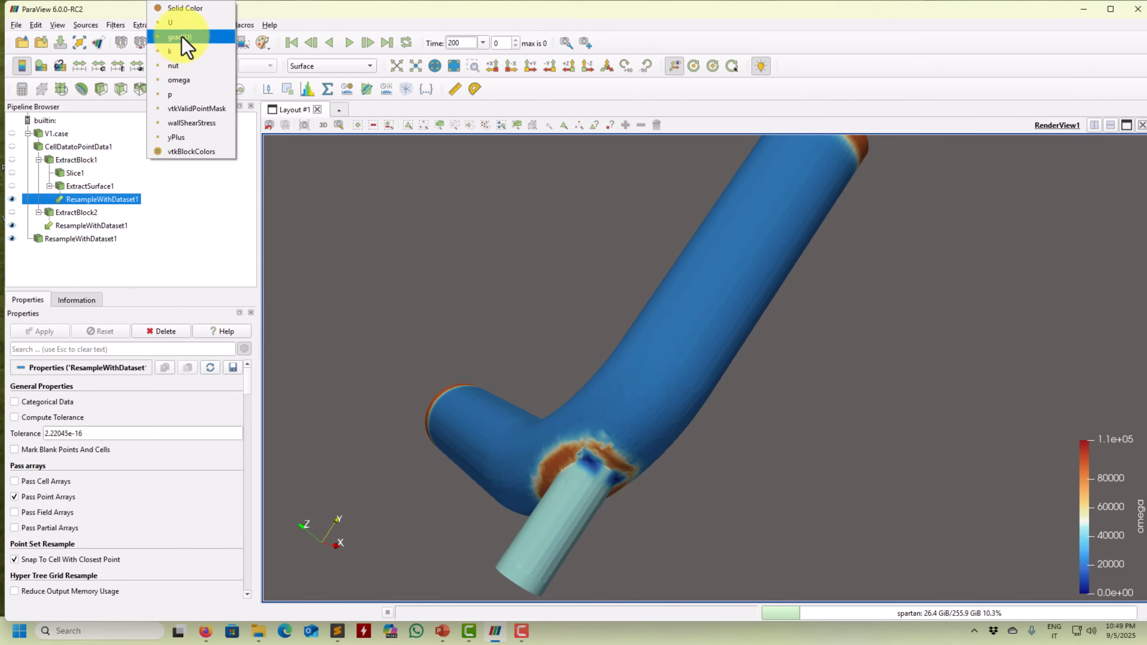
left_click(176, 24)
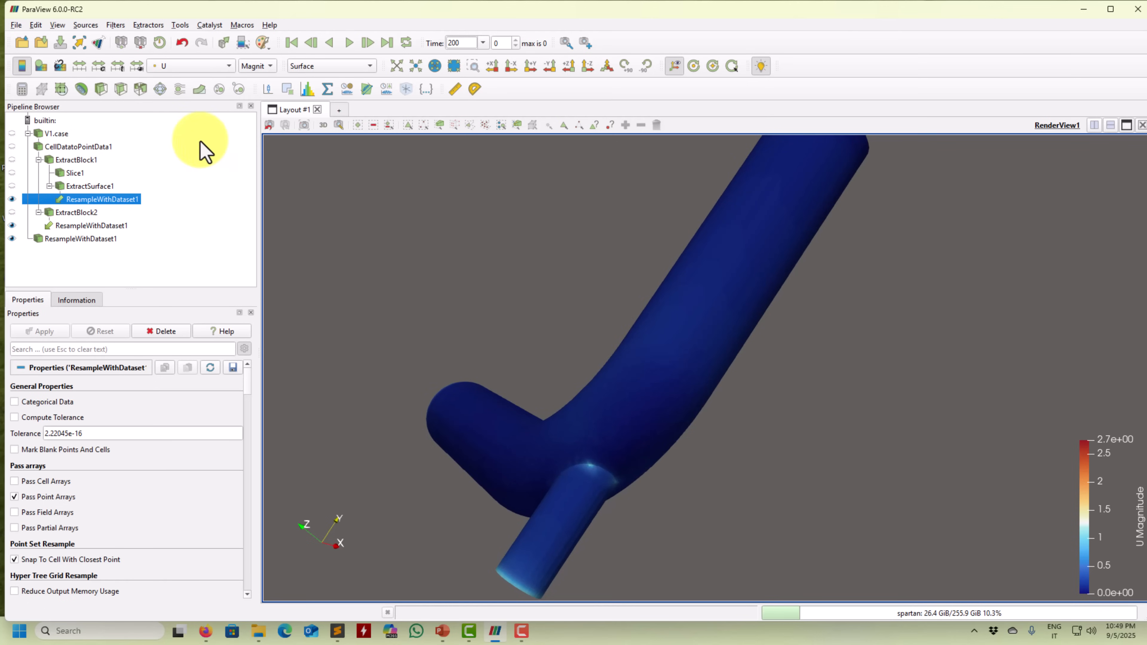
left_click(99, 66)
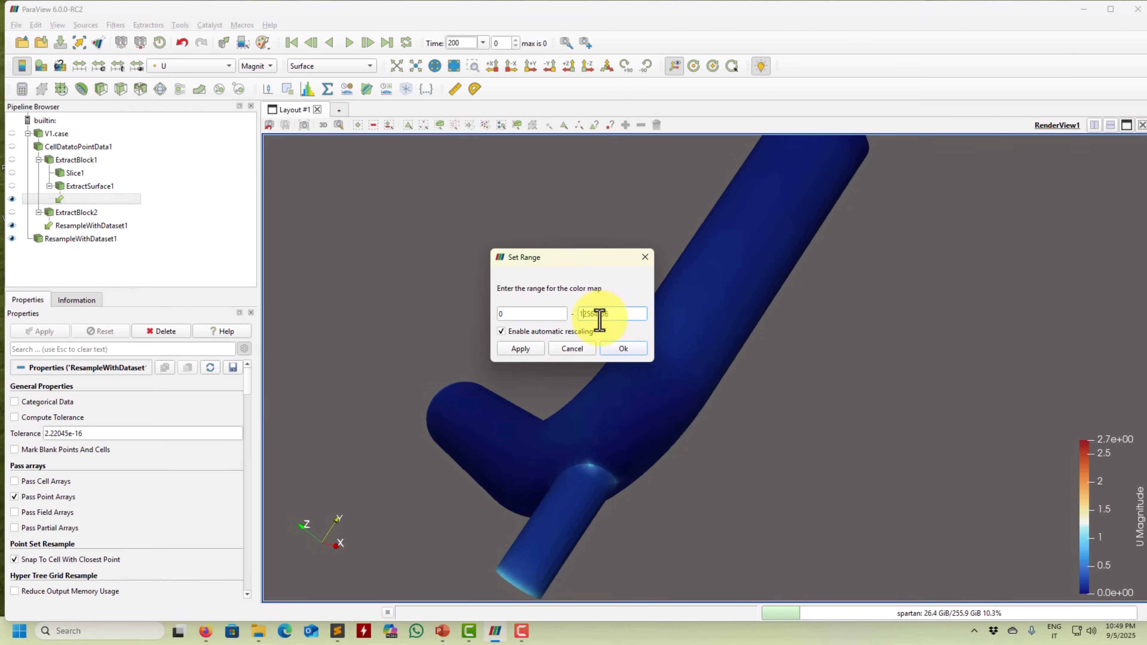
type("1")
left_click(540, 350)
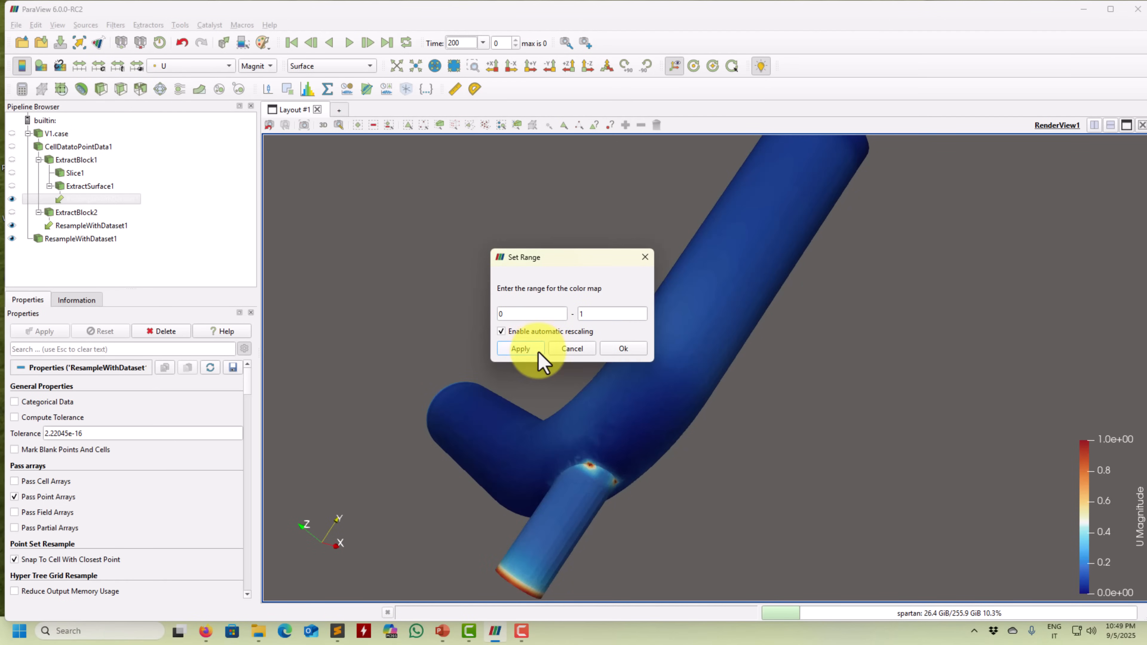
left_click(622, 349)
scroll(632, 361, "down", 3)
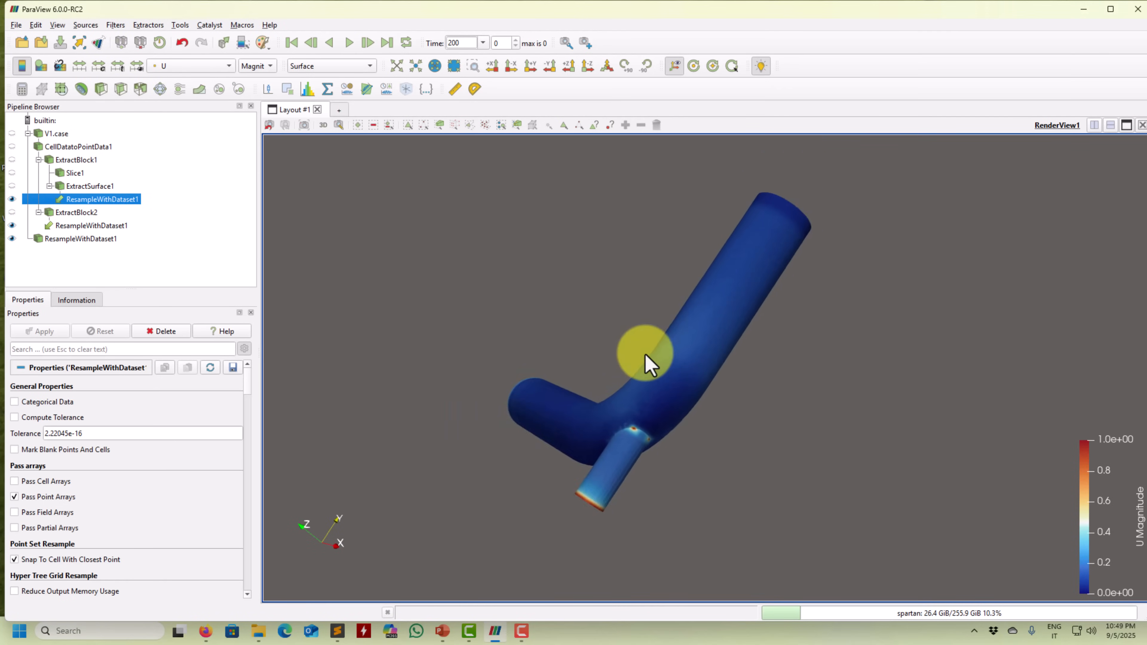
left_click_drag(499, 415, 617, 451)
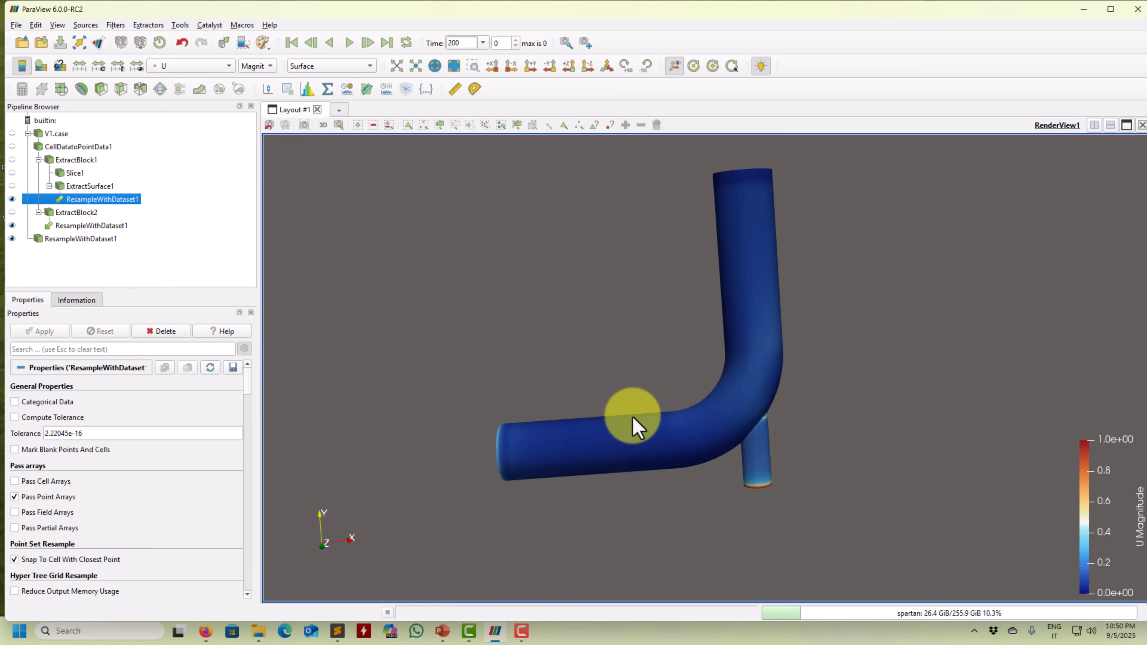
left_click_drag(760, 327, 616, 369)
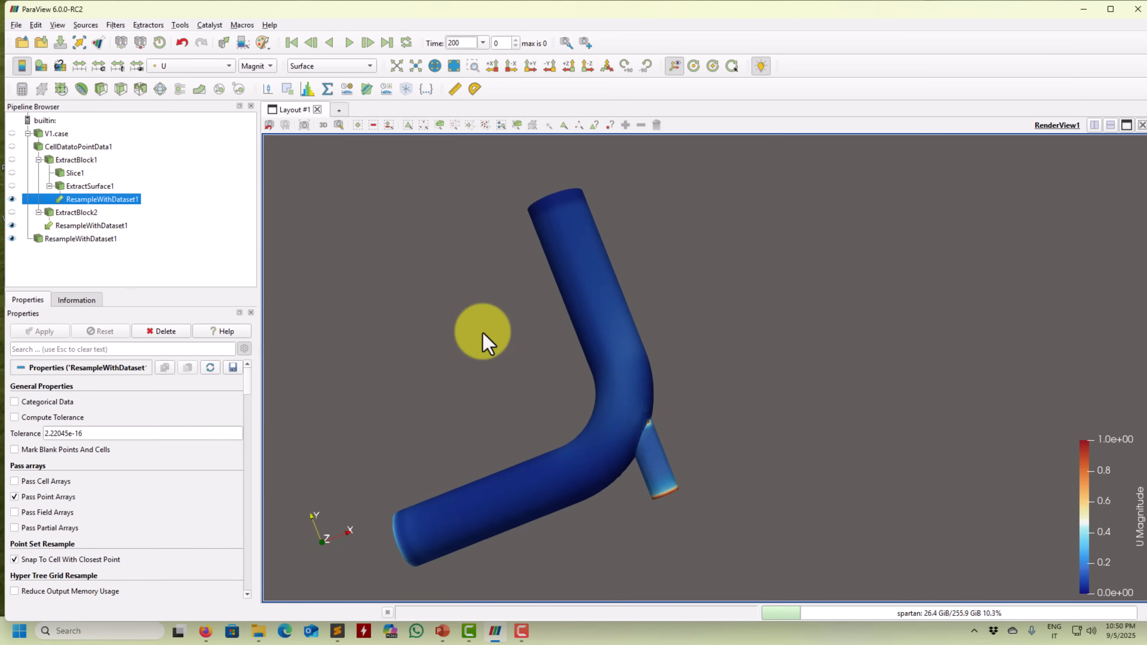
left_click(171, 68)
left_click(181, 75)
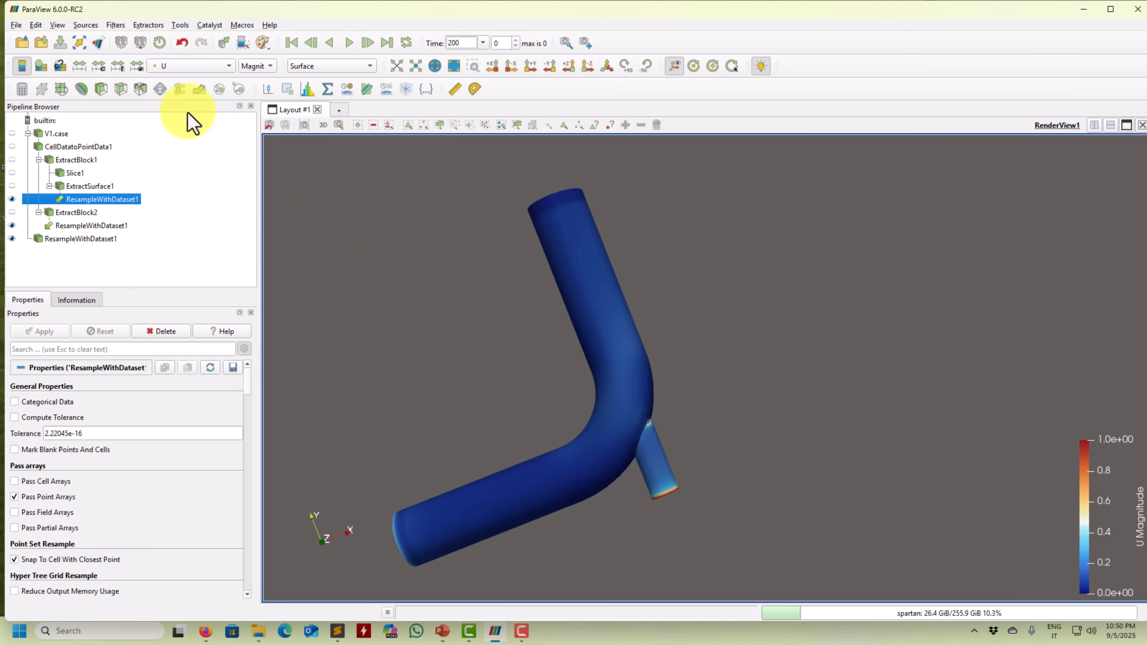
left_click(199, 68)
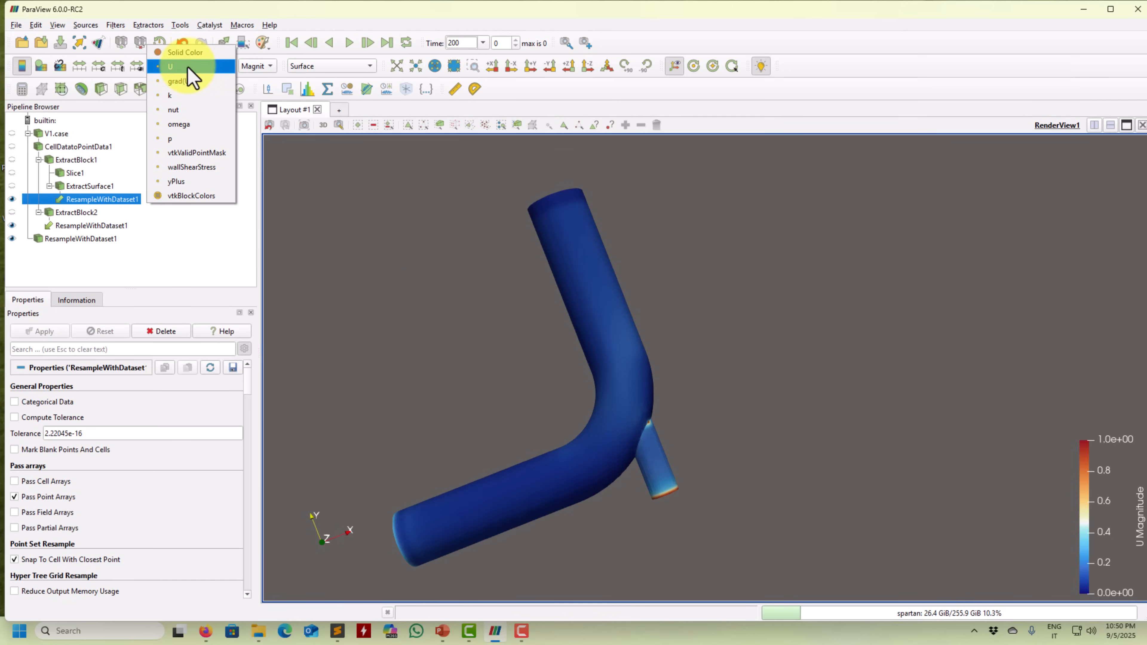
left_click(379, 225)
Apply a Point Data to Cell Data filter to the resampled surface with Pass Point Data enabled
left_click(120, 25)
mouse_move(174, 84)
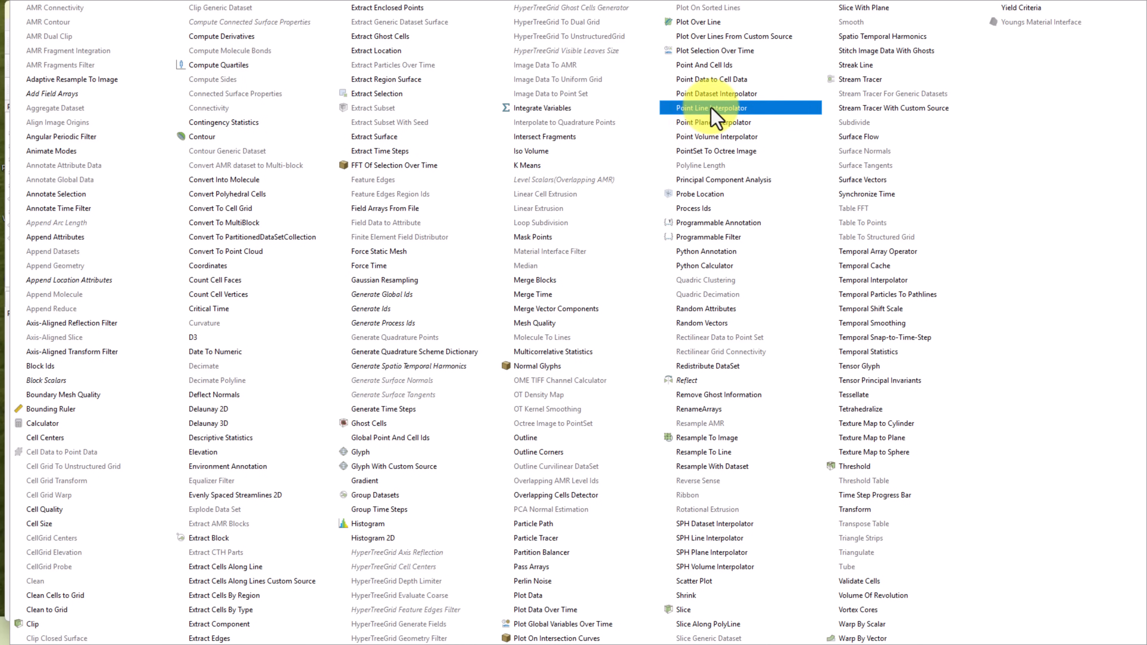
left_click(718, 80)
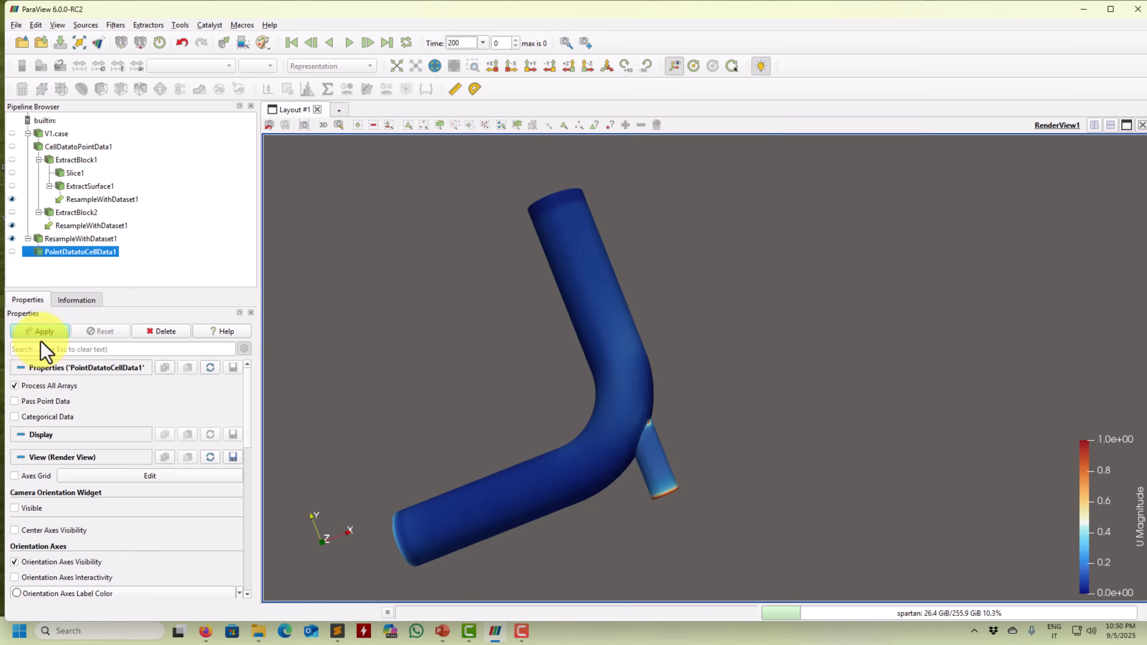
left_click(36, 402)
left_click(45, 331)
Color the converted surface by point-based U, switch to cell-based U magnitude, and inspect the small pipe junction up close
left_click(185, 67)
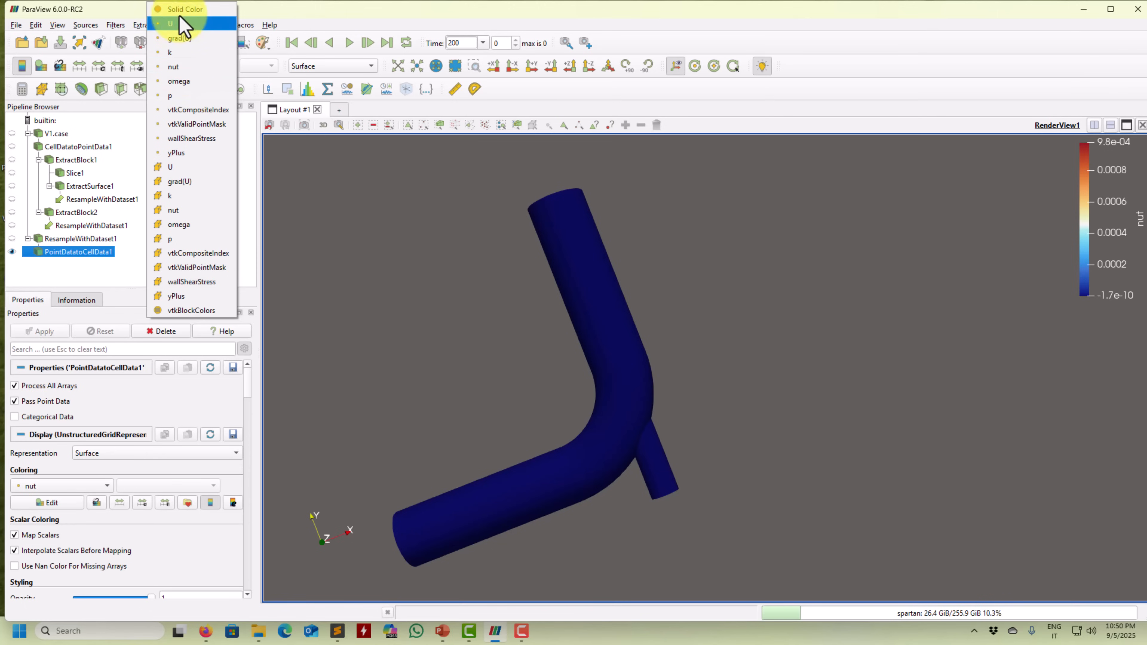
left_click(180, 29)
left_click(201, 66)
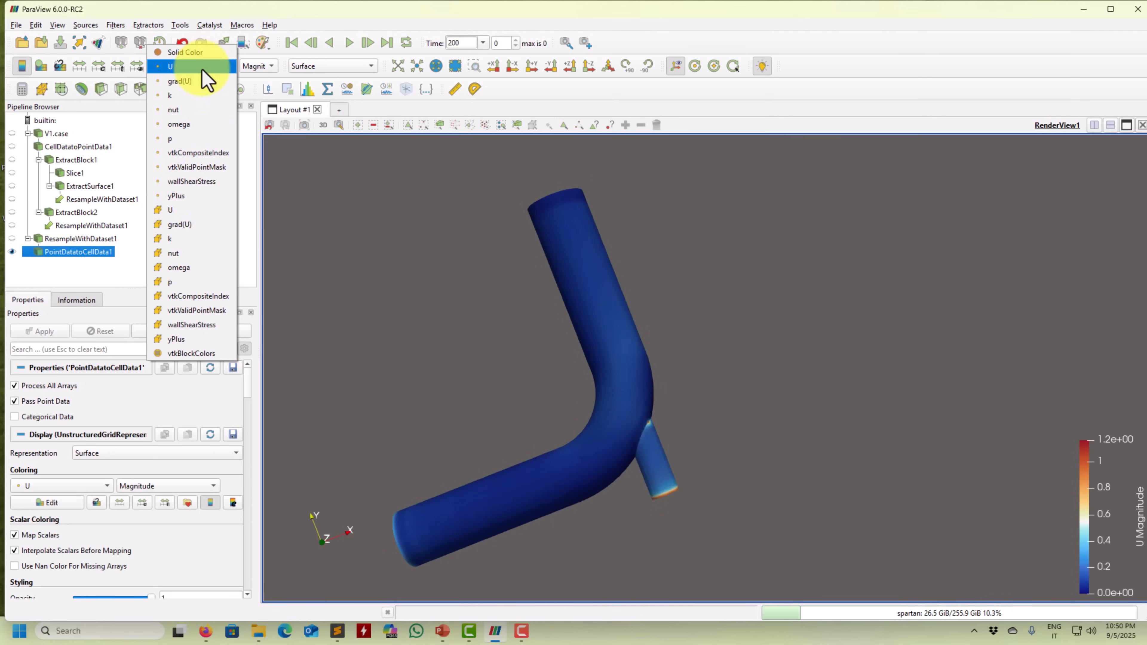
left_click(197, 210)
left_click_drag(469, 418, 474, 504)
middle_click_drag(475, 502, 972, 447)
middle_click_drag(541, 475, 708, 391)
right_click_drag(582, 413, 504, 298)
Compare point-based and cell-based U coloring at the junction, ending on the cell-based U
left_click(192, 66)
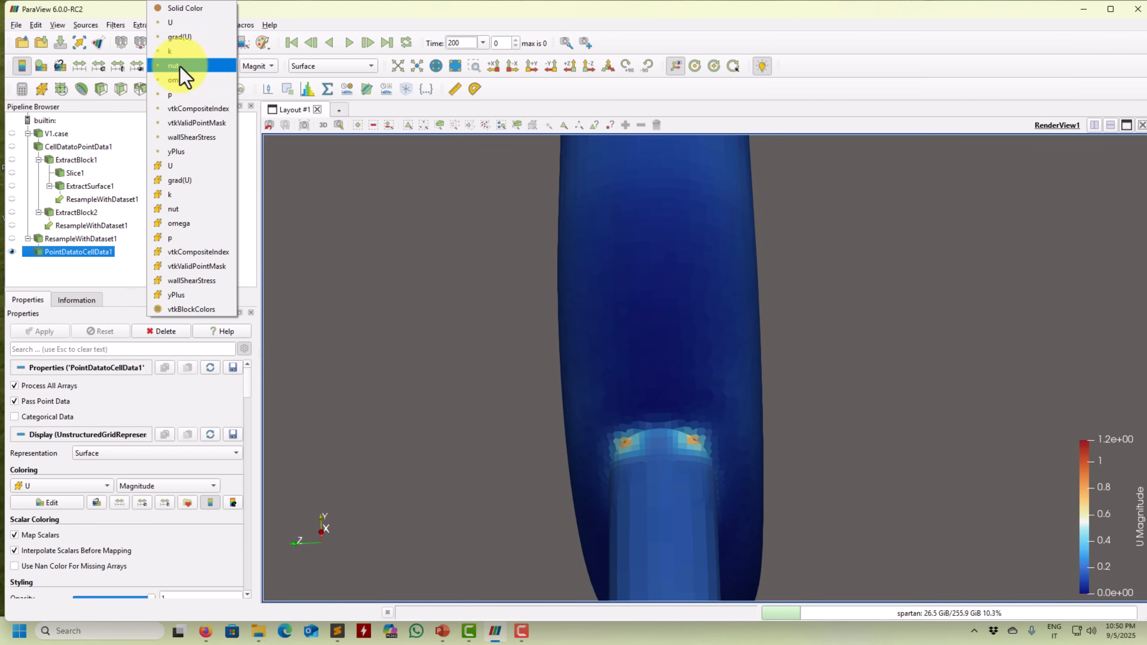
left_click(185, 35)
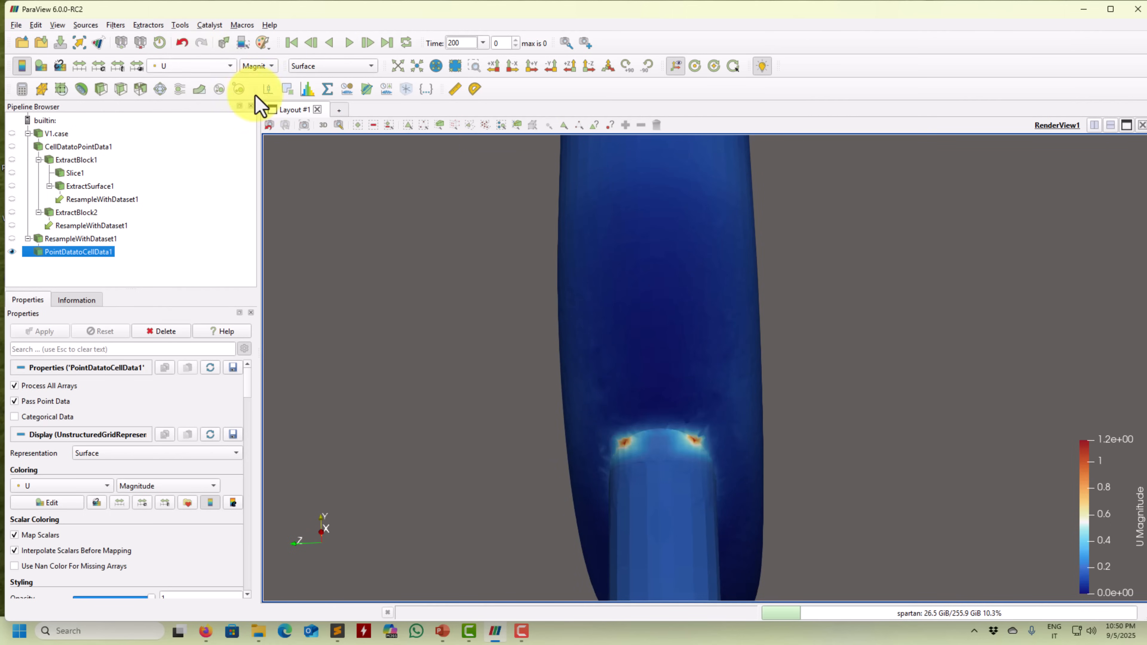
left_click(221, 67)
left_click(186, 215)
left_click_drag(524, 381, 864, 449)
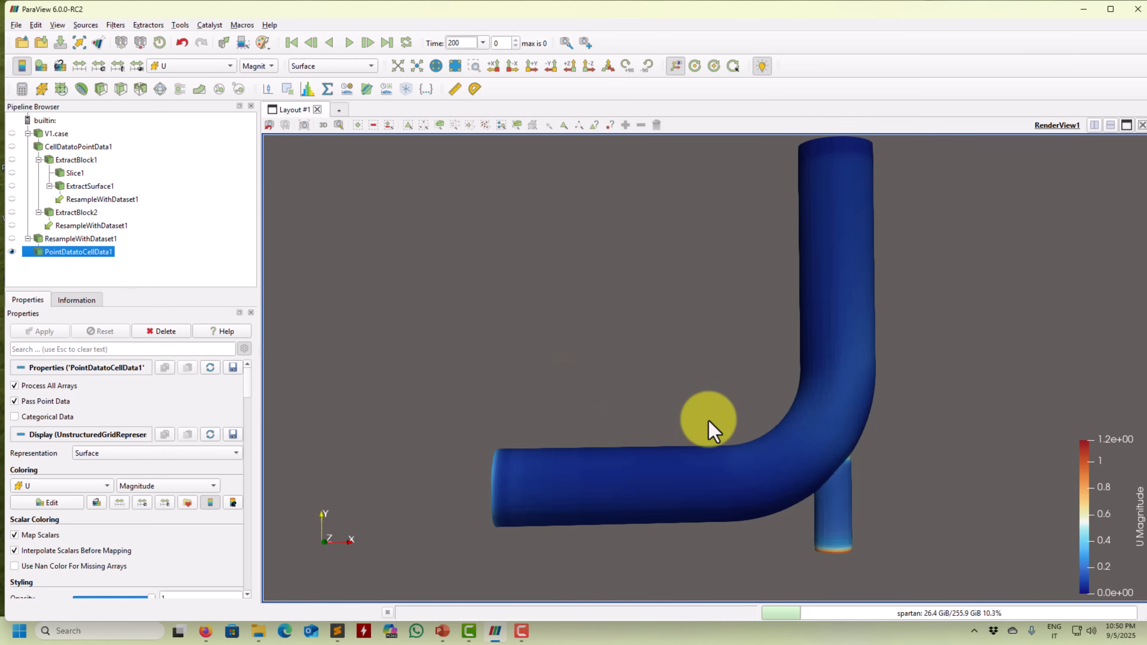
left_click_drag(745, 425, 680, 488)
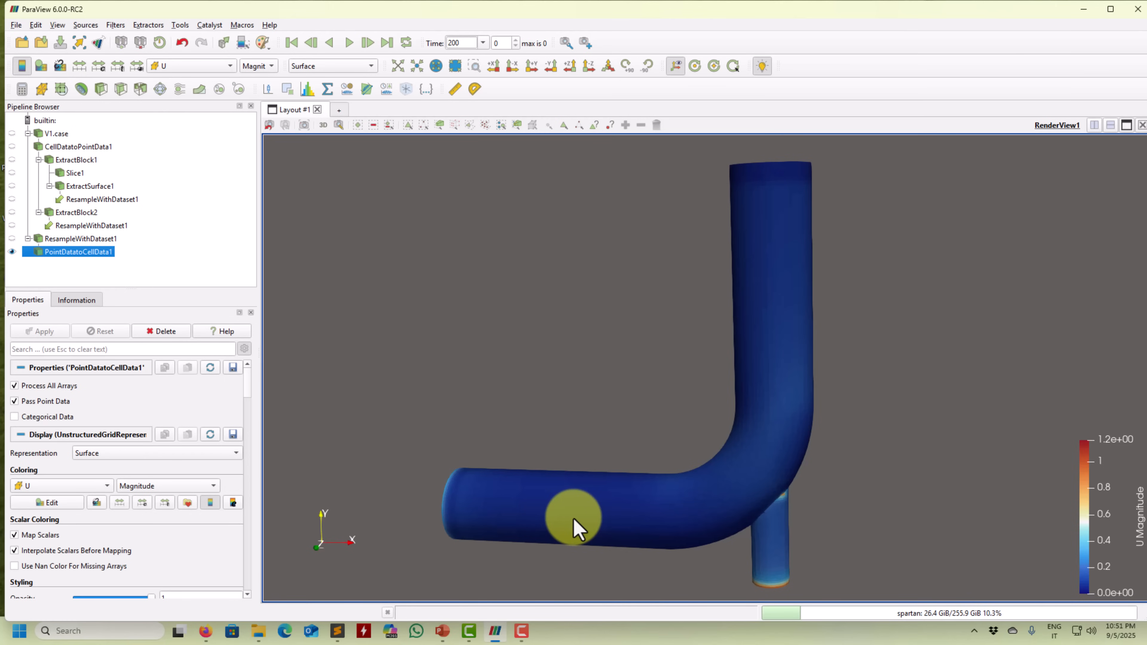
Show the converted surface as Surface LIC with U as the integrator vectors
left_click(348, 67)
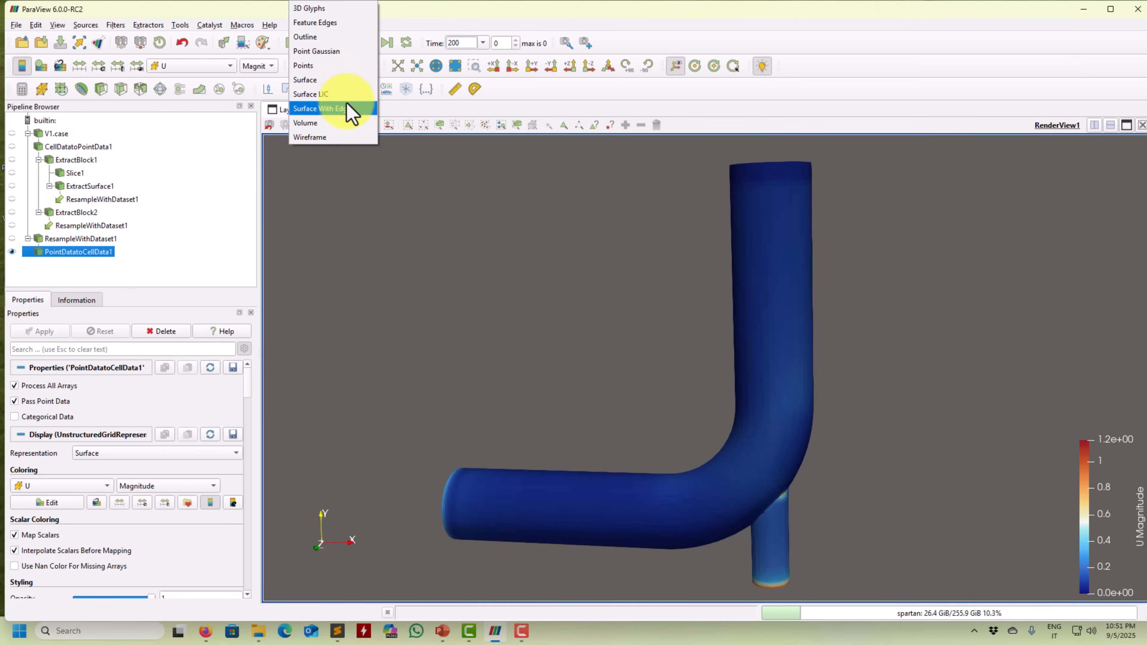
left_click(348, 92)
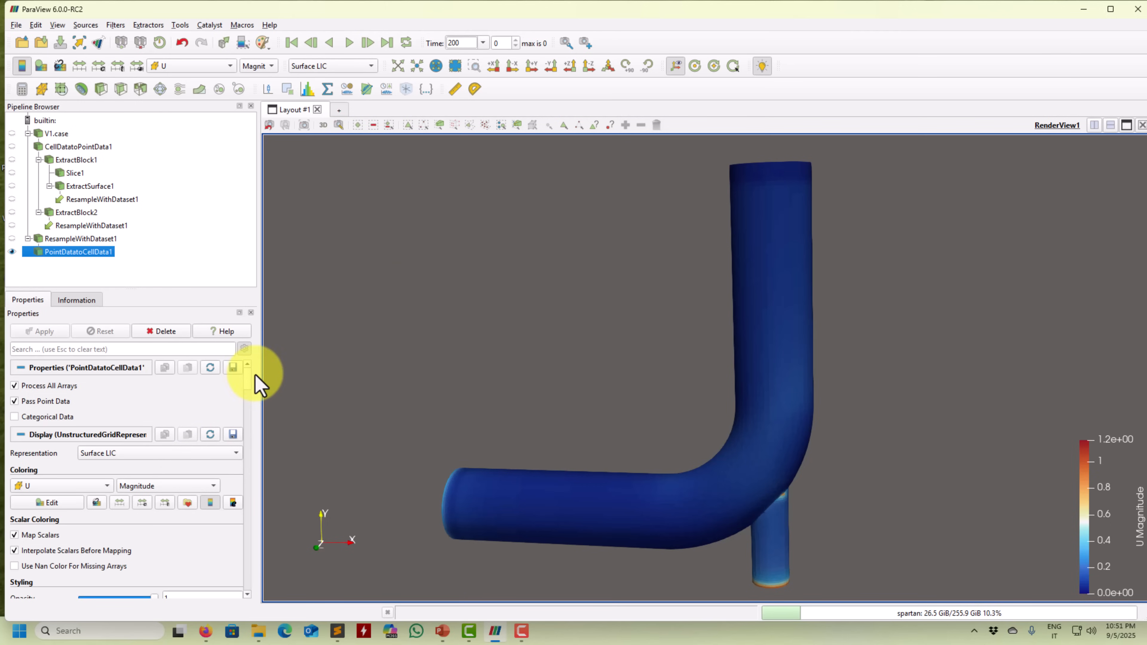
mouse_move(253, 388)
left_mouse_down()
mouse_move(255, 430)
mouse_move(248, 357)
mouse_move(246, 481)
mouse_move(239, 469)
left_mouse_up()
left_click(217, 446)
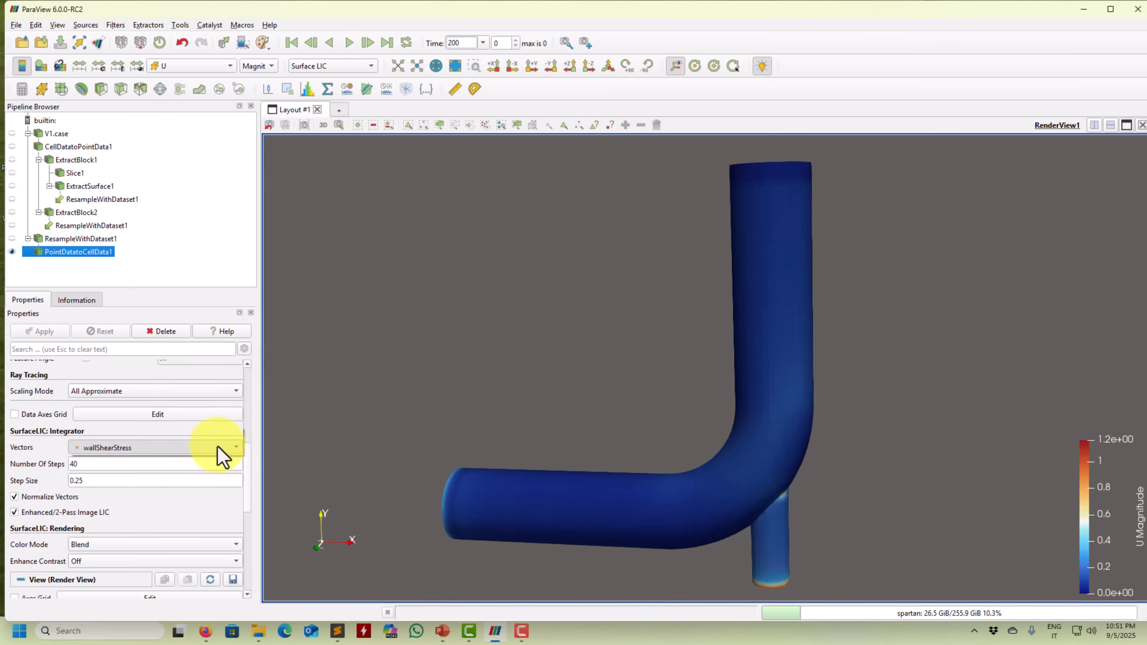
left_click(139, 434)
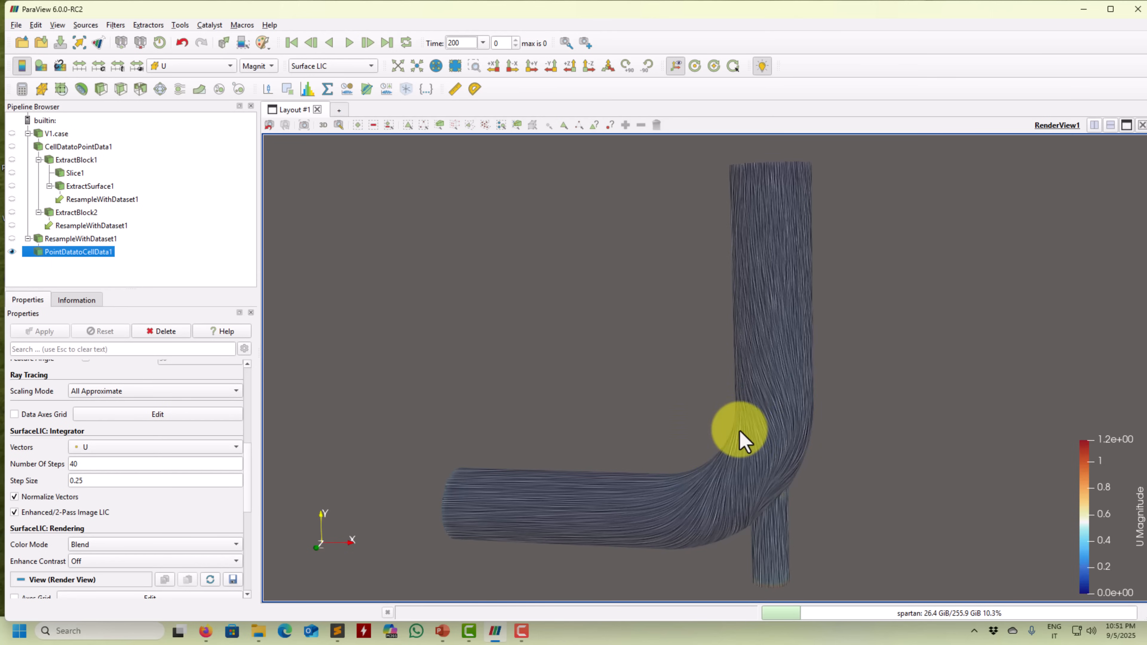
left_click_drag(742, 435, 675, 418)
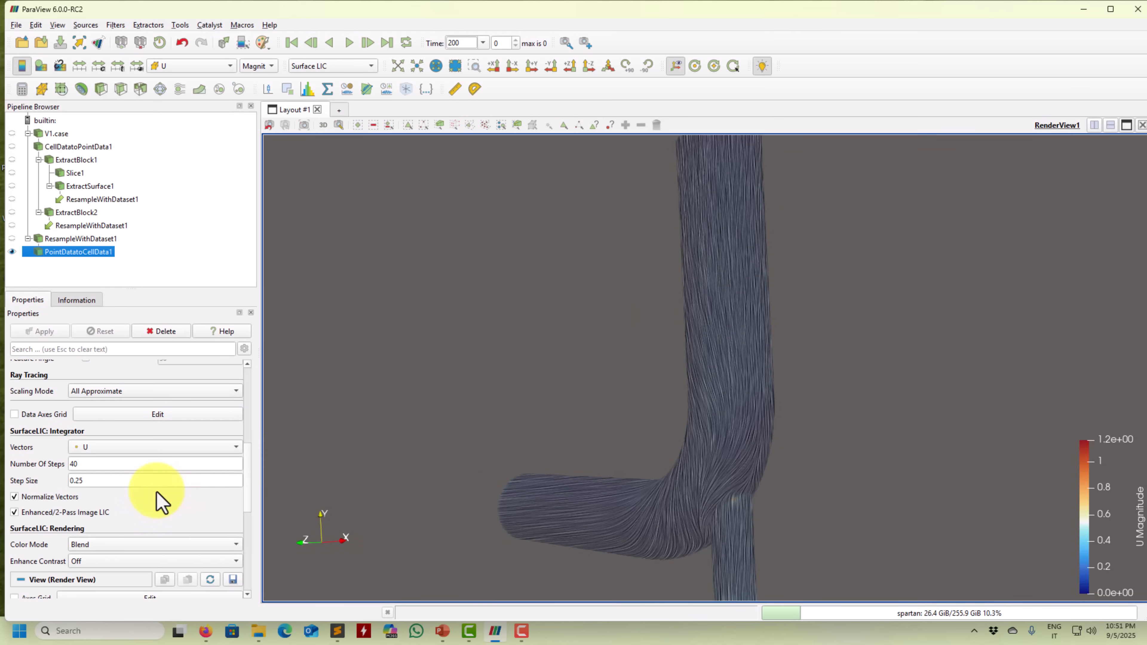
Try wallShearStress as the Surface LIC vectors, and switch the vectors back to U
left_click(208, 448)
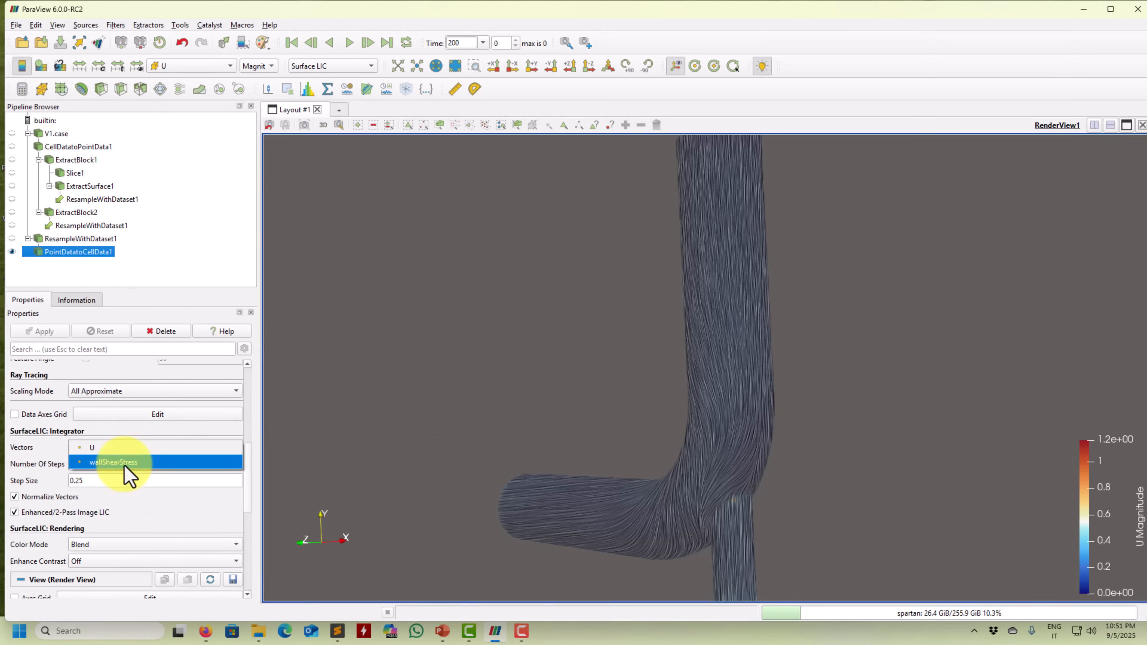
left_click(122, 462)
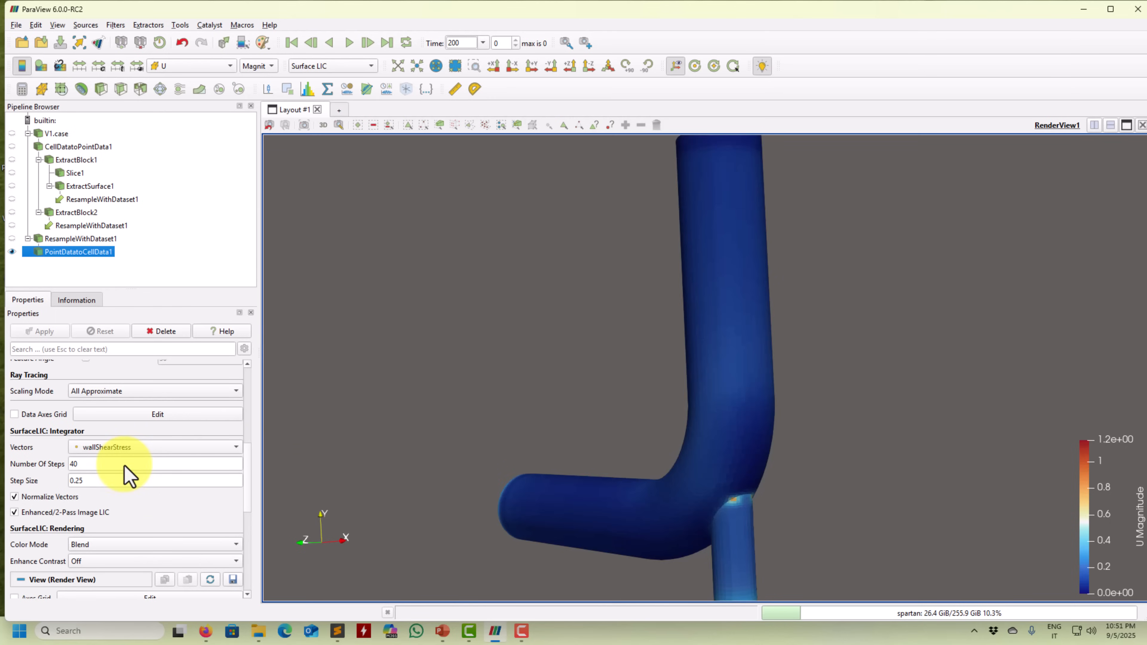
left_click(108, 452)
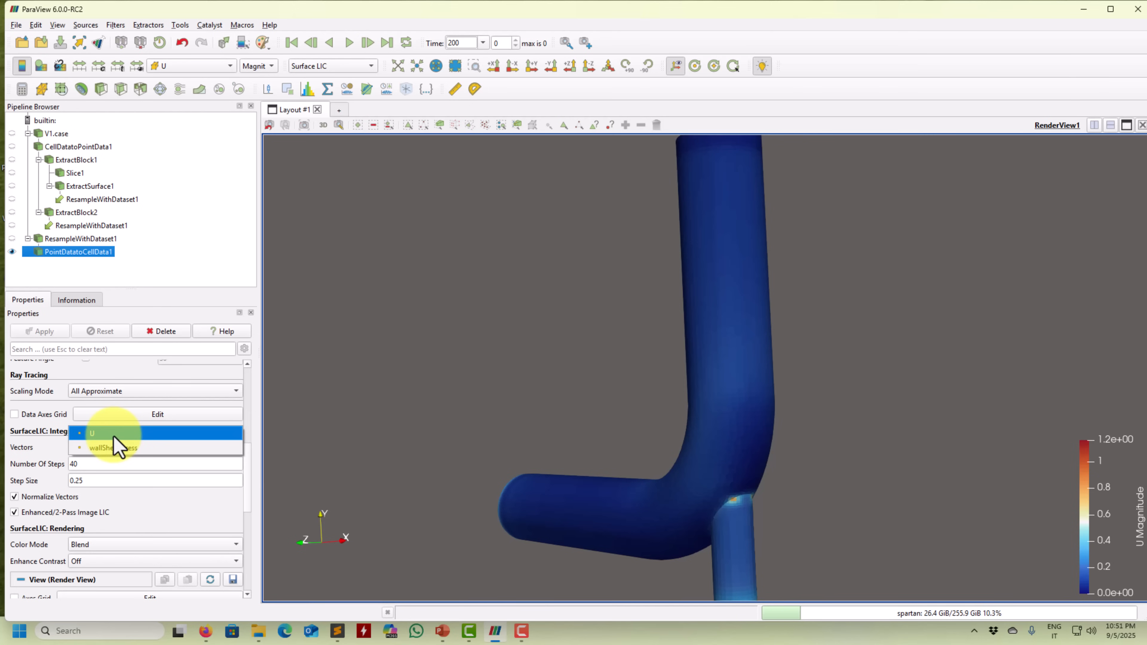
left_click(113, 433)
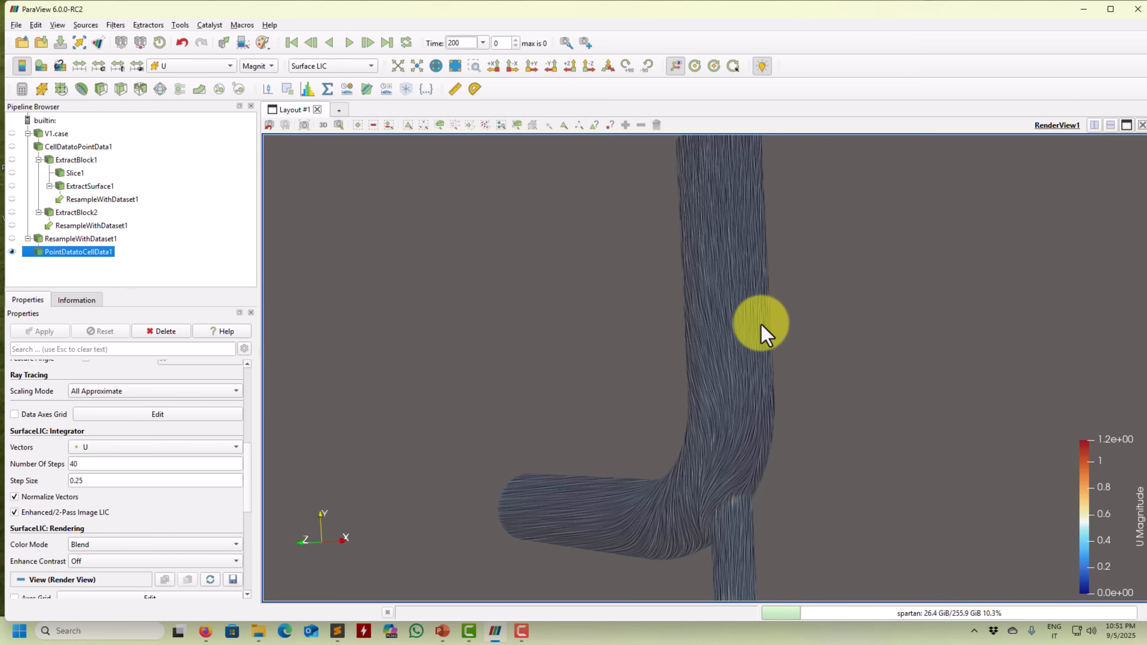
left_click(135, 445)
left_click(136, 447)
Return the converted pipe surface to the plain Surface representation
left_click(357, 67)
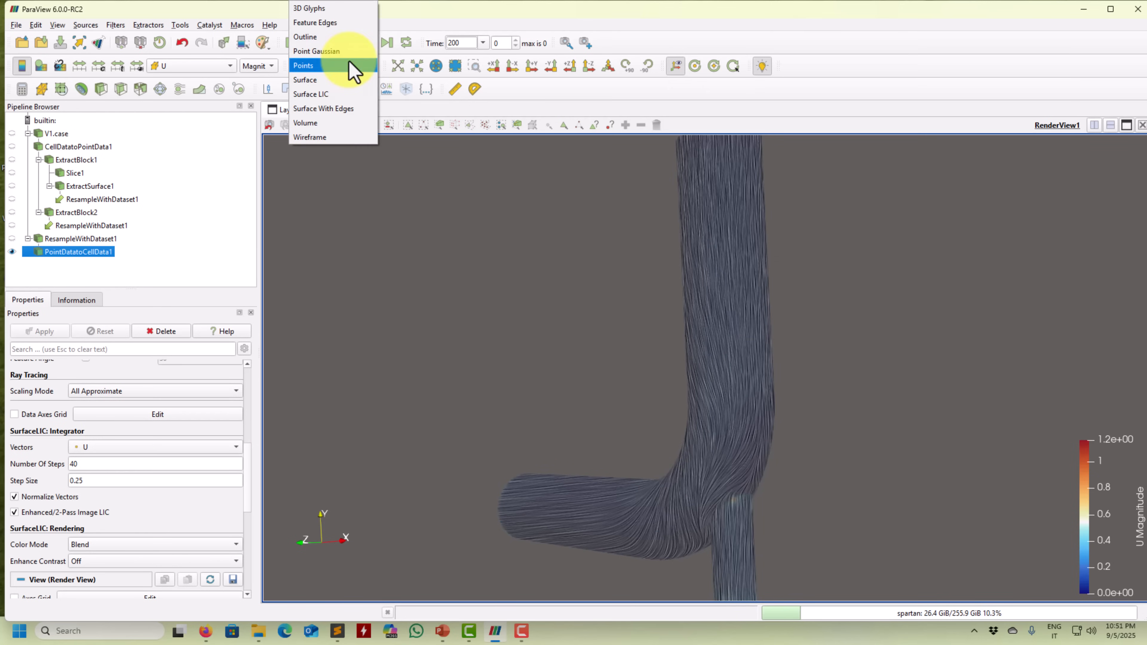
left_click(333, 80)
left_click_drag(693, 438, 673, 445)
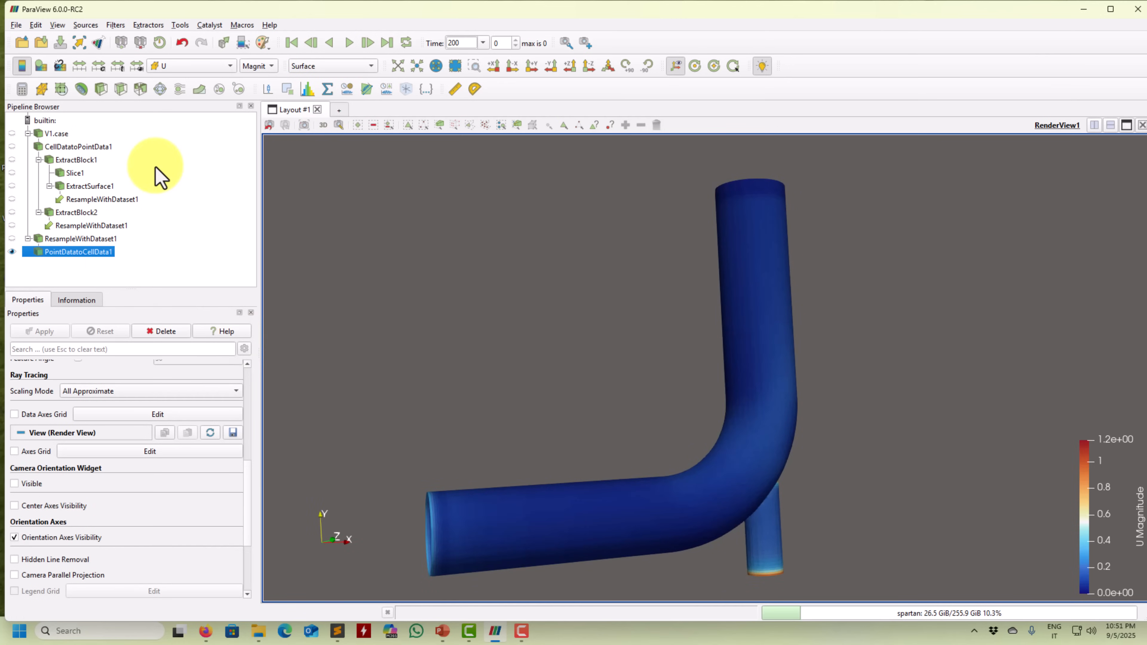
Add a Stream Tracer With Custom Source using PointDatatoCellData1 as both the input and the seed source
left_click(118, 25)
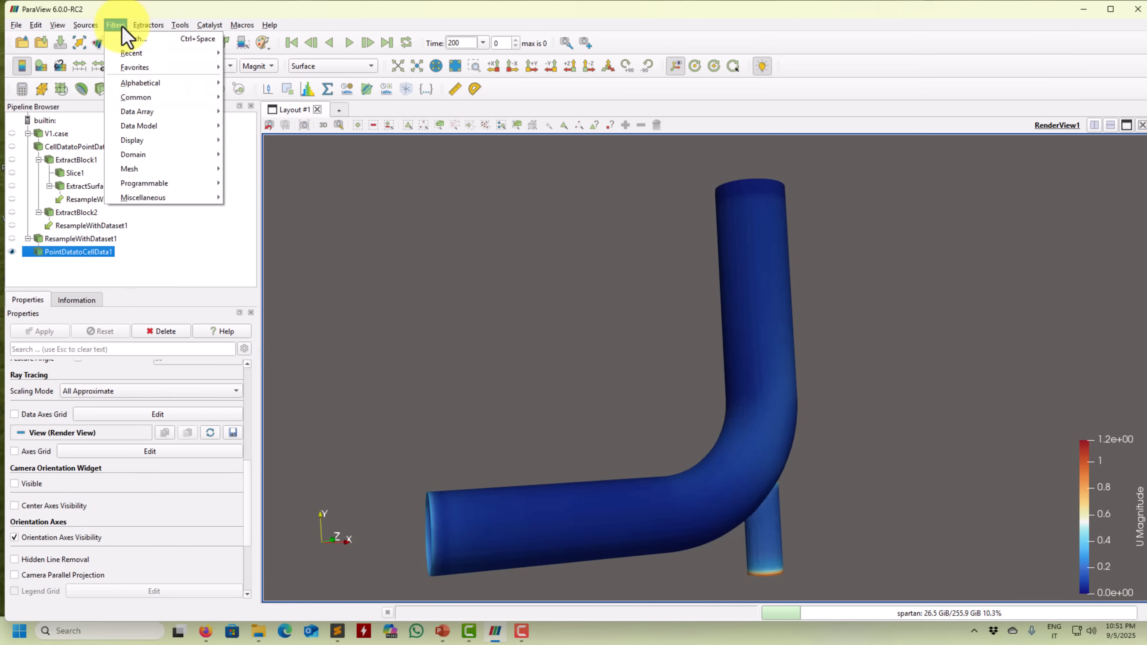
mouse_move(149, 90)
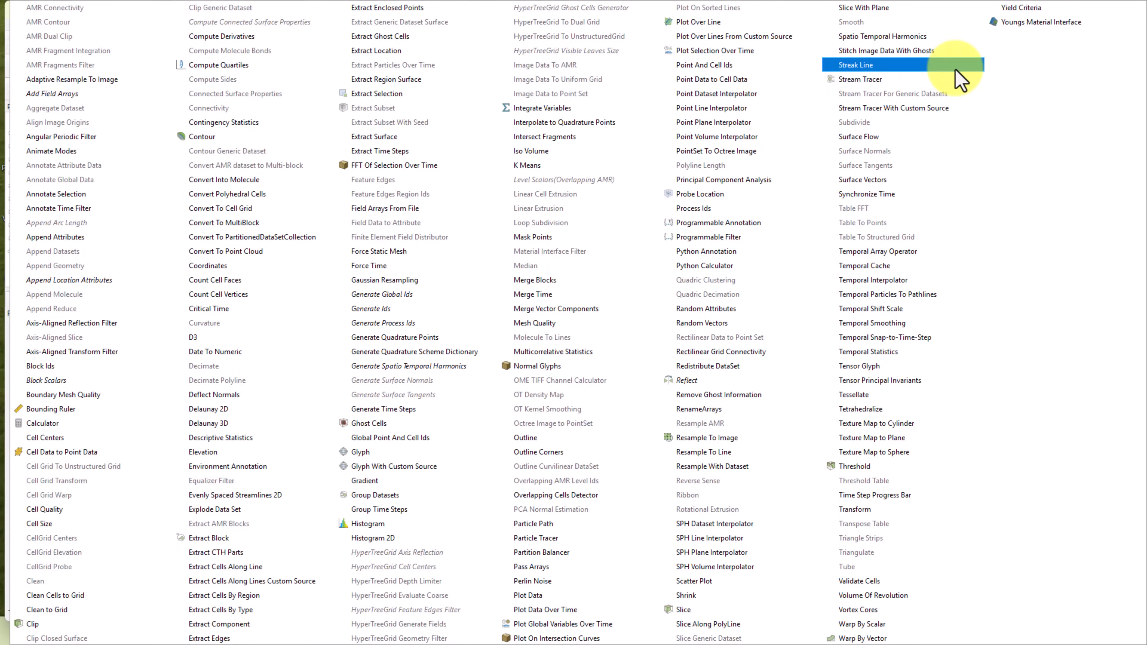
left_click(899, 109)
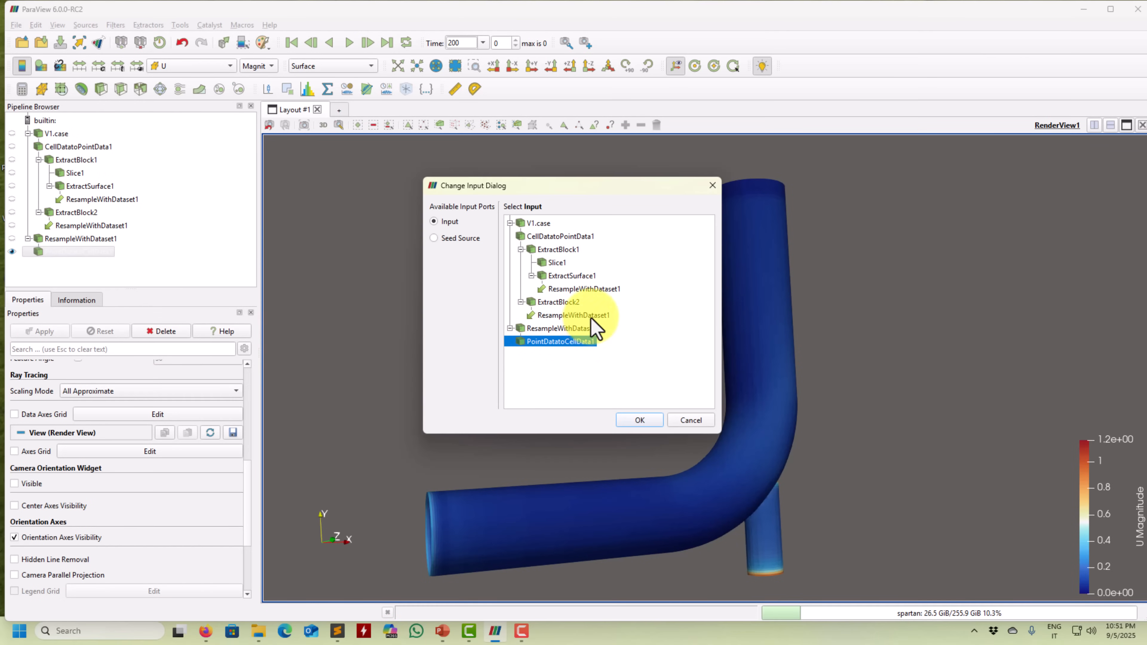
left_click(460, 239)
left_click(566, 342)
left_click(633, 421)
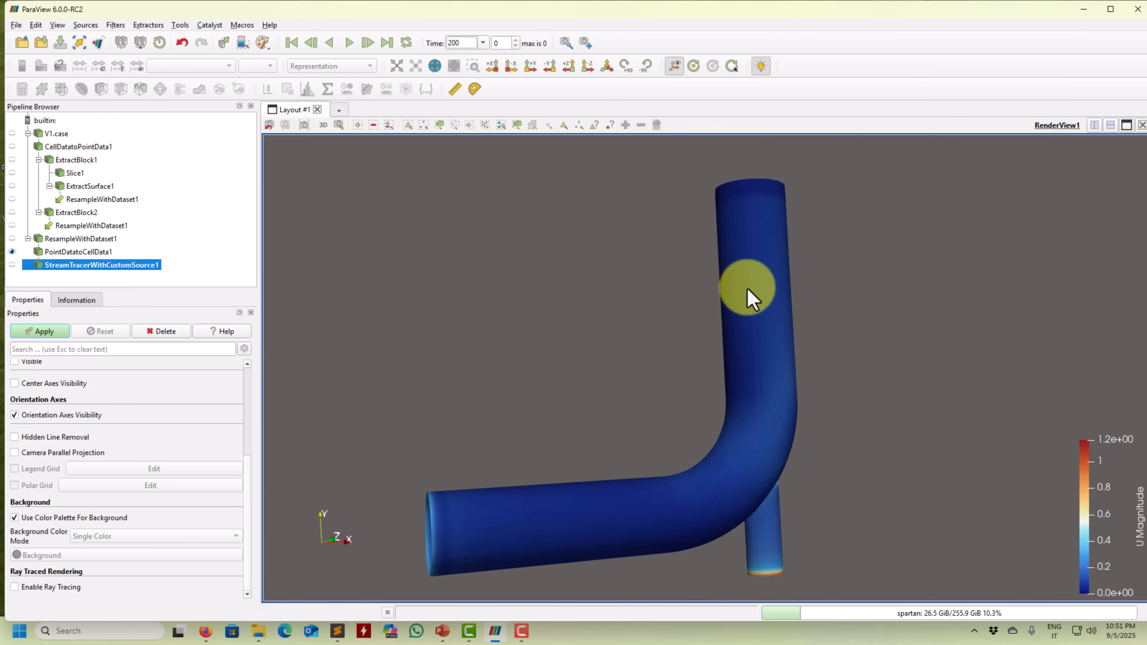
Set the stream tracer's vectors to U and apply it to generate the streamlines along the pipe walls
left_click_drag(780, 407, 632, 472)
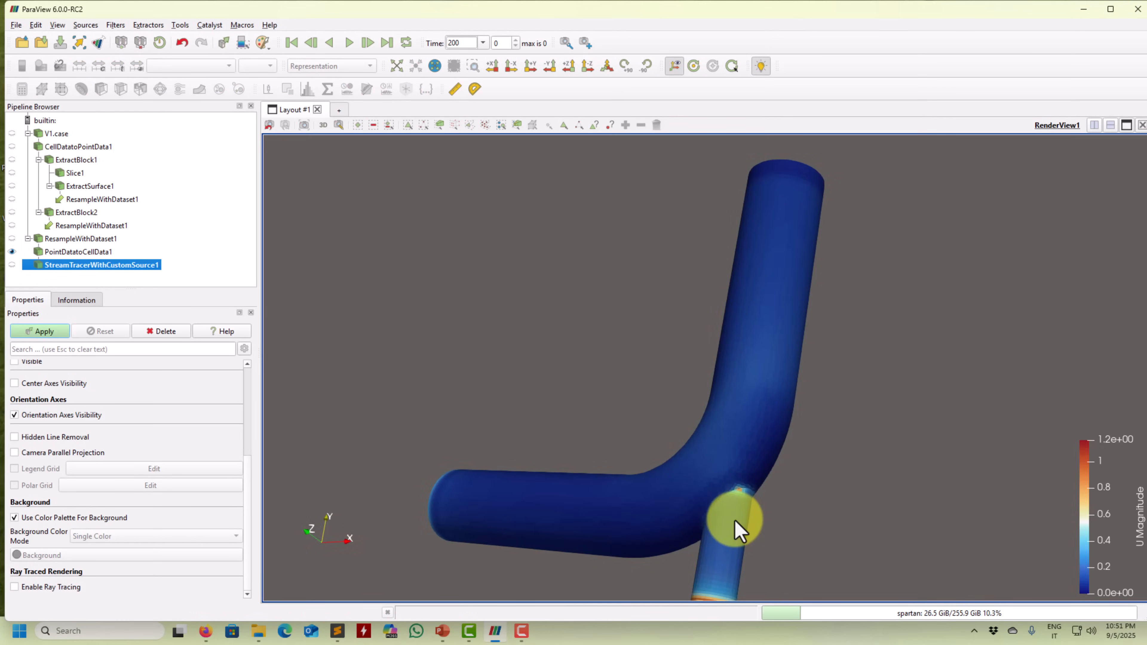
left_click_drag(249, 494, 267, 370)
left_click(170, 386)
left_click(118, 376)
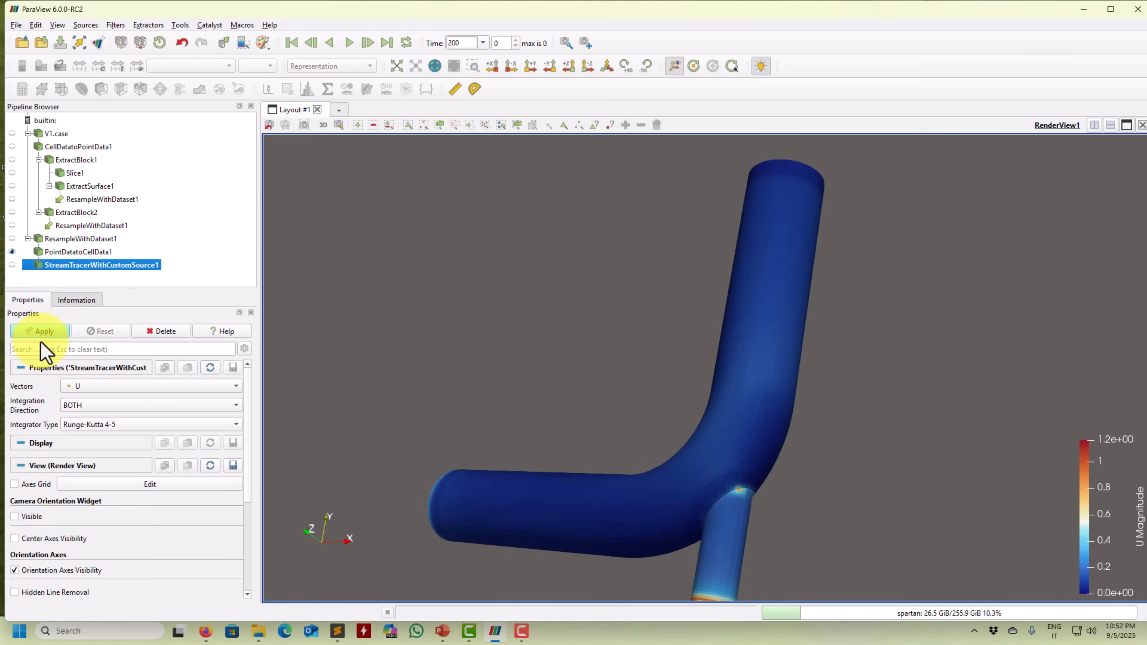
left_click(45, 333)
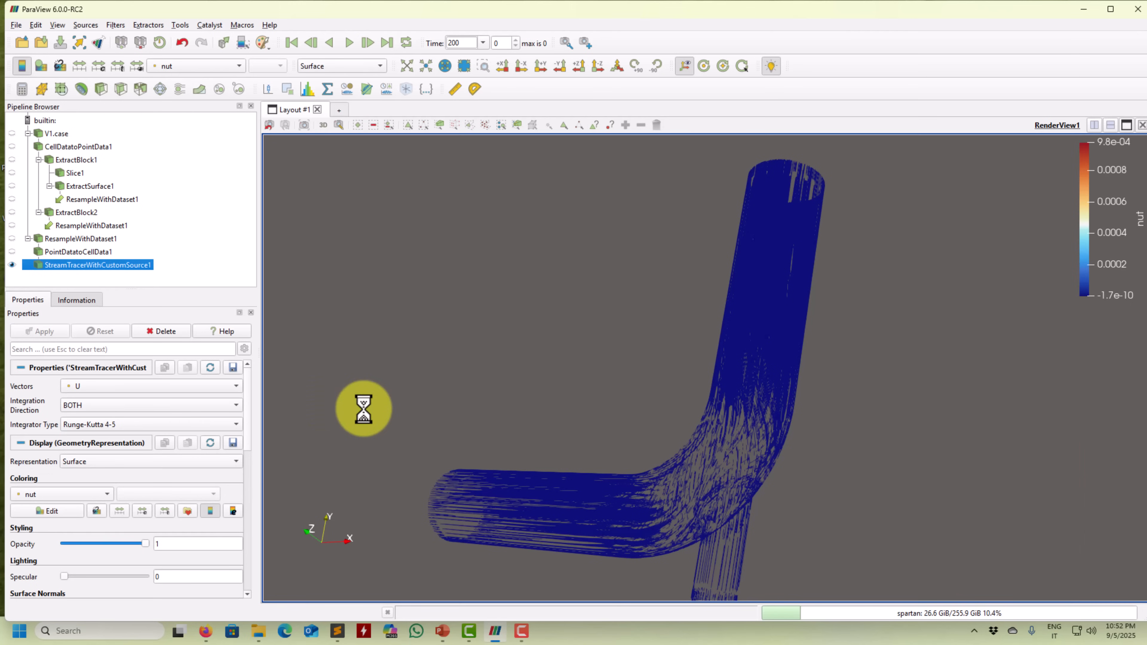
Reveal the stream tracer's advanced properties, enable Surface Streamlines and apply the change
left_click_drag(545, 405, 709, 412)
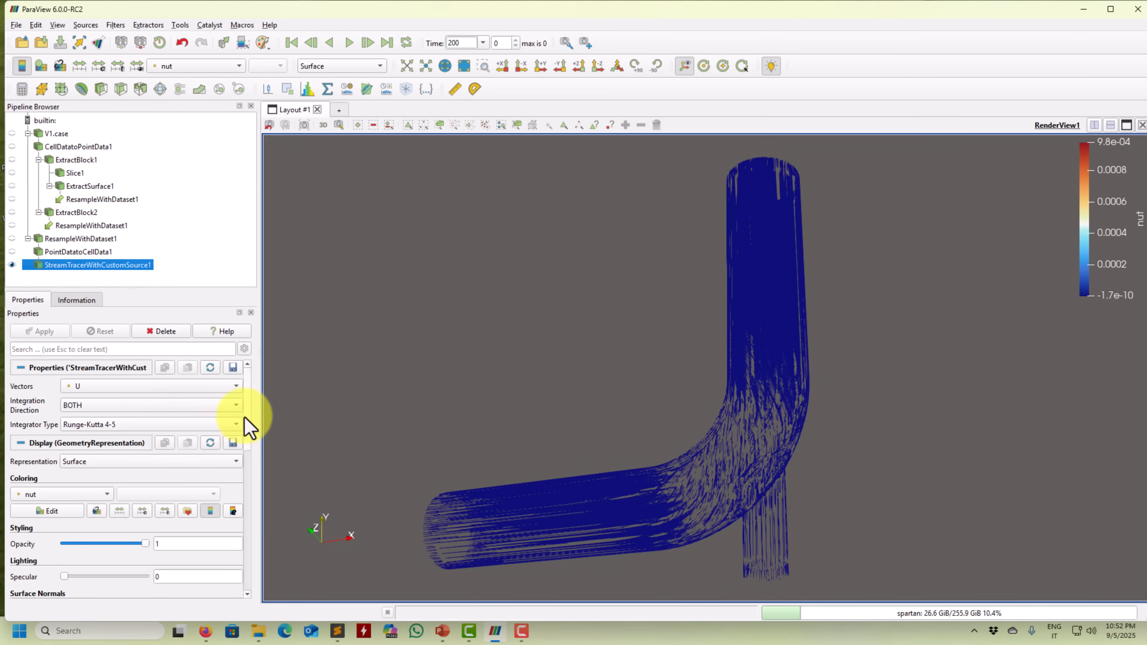
left_click(244, 350)
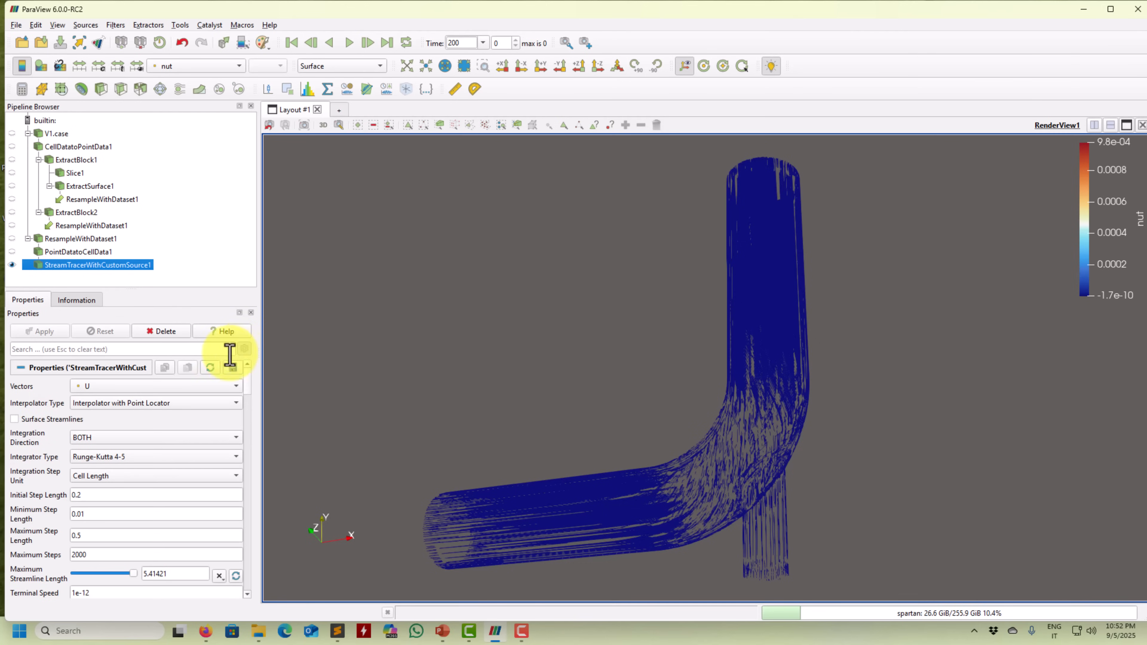
left_click(16, 420)
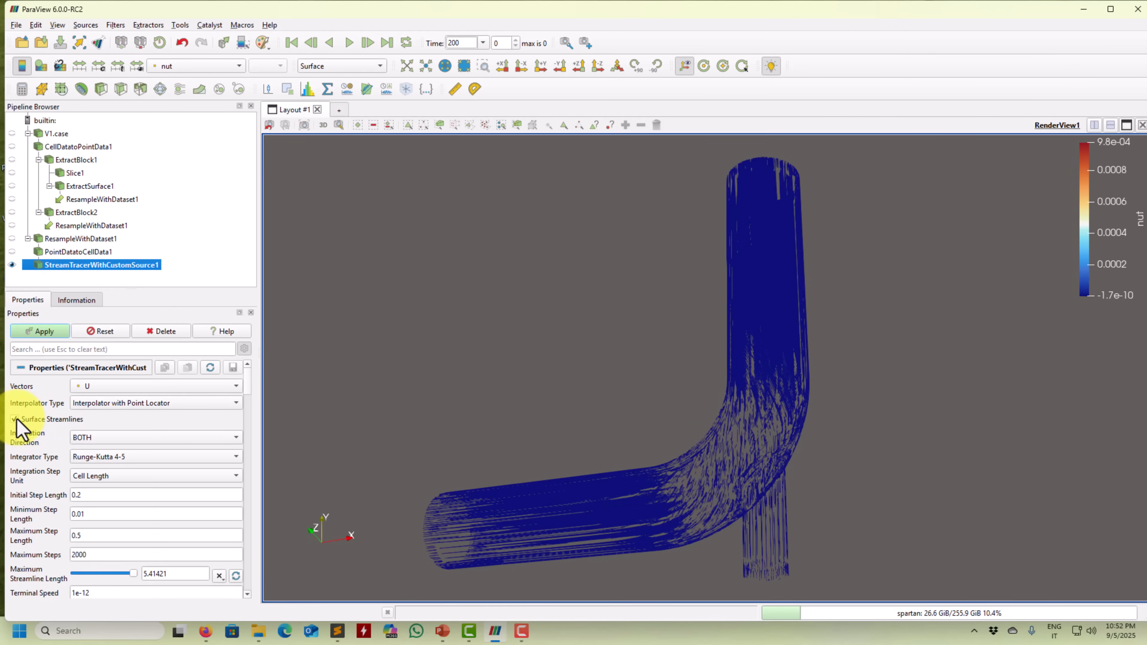
left_click(37, 332)
Color the surface streamlines by U and inspect them where the small pipe joins the large one
left_click(206, 72)
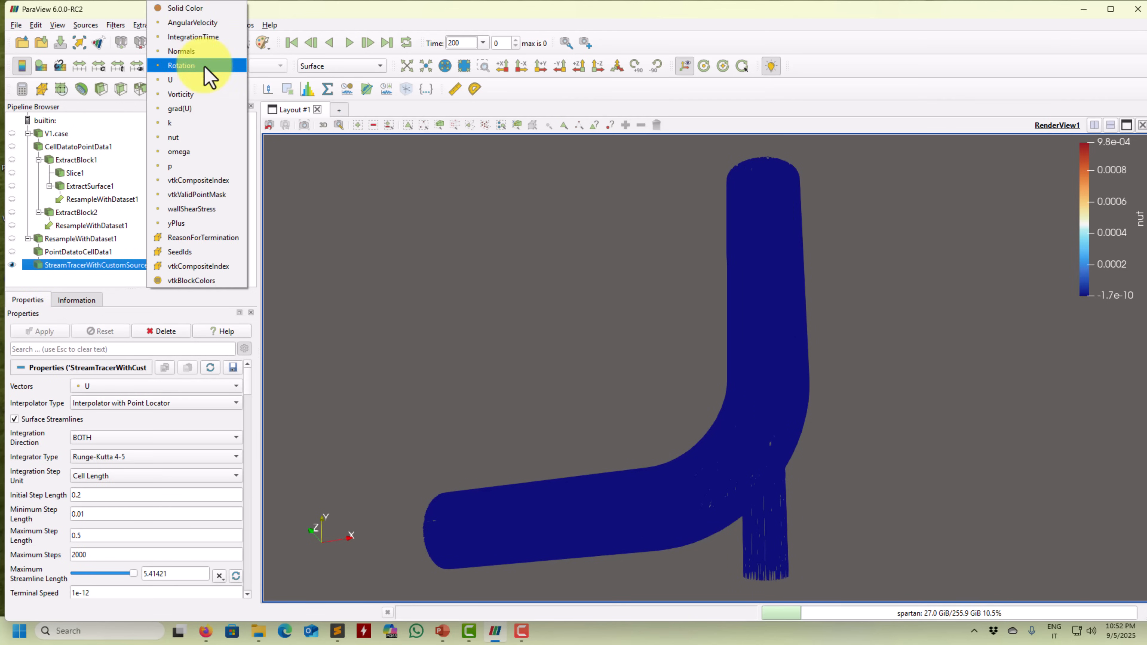
left_click(195, 64)
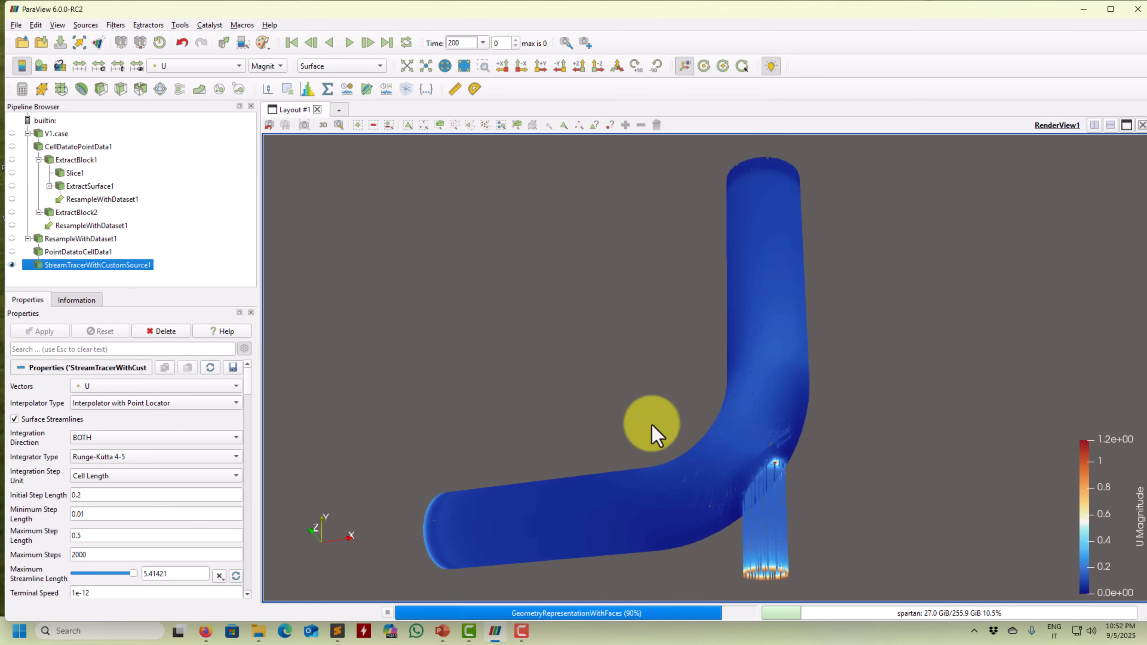
left_click_drag(670, 428, 644, 398)
right_click_drag(644, 398, 612, 482)
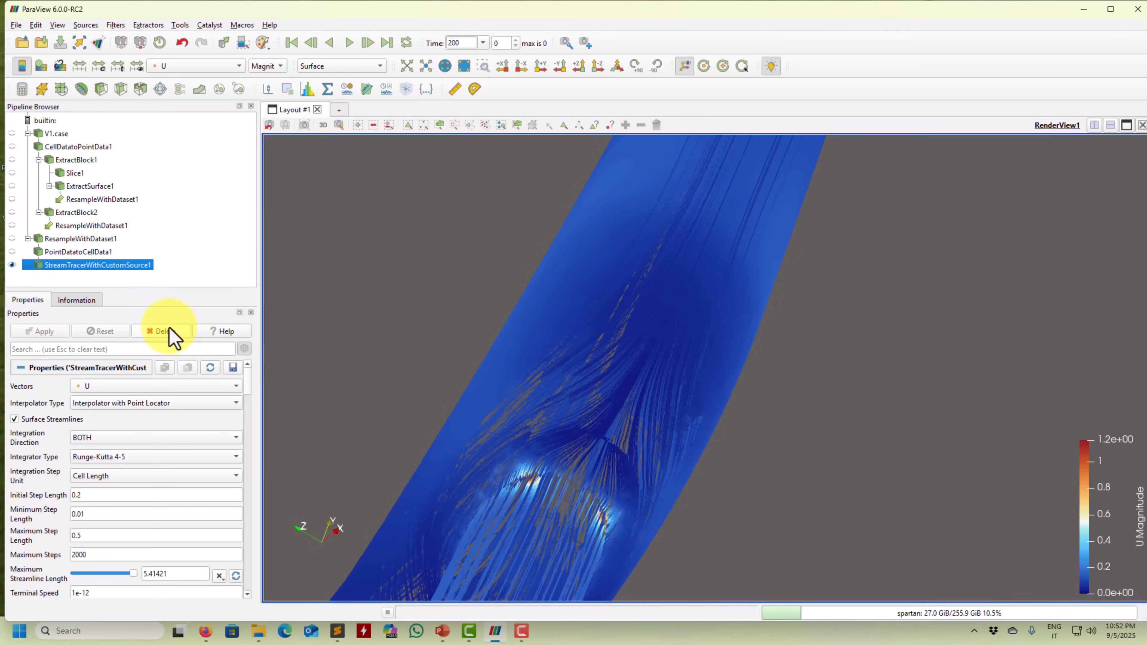
Delete StreamTracerWithCustomSource1 from the pipeline
left_click(159, 331)
scroll(568, 358, "down", 4)
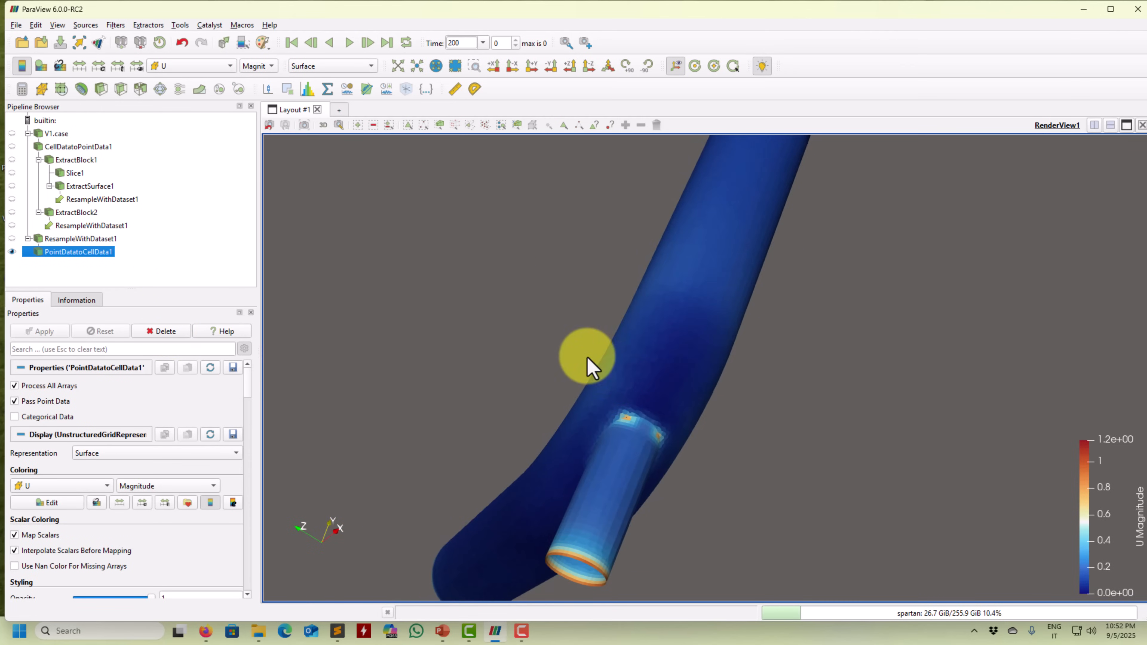
left_click_drag(653, 342, 655, 425)
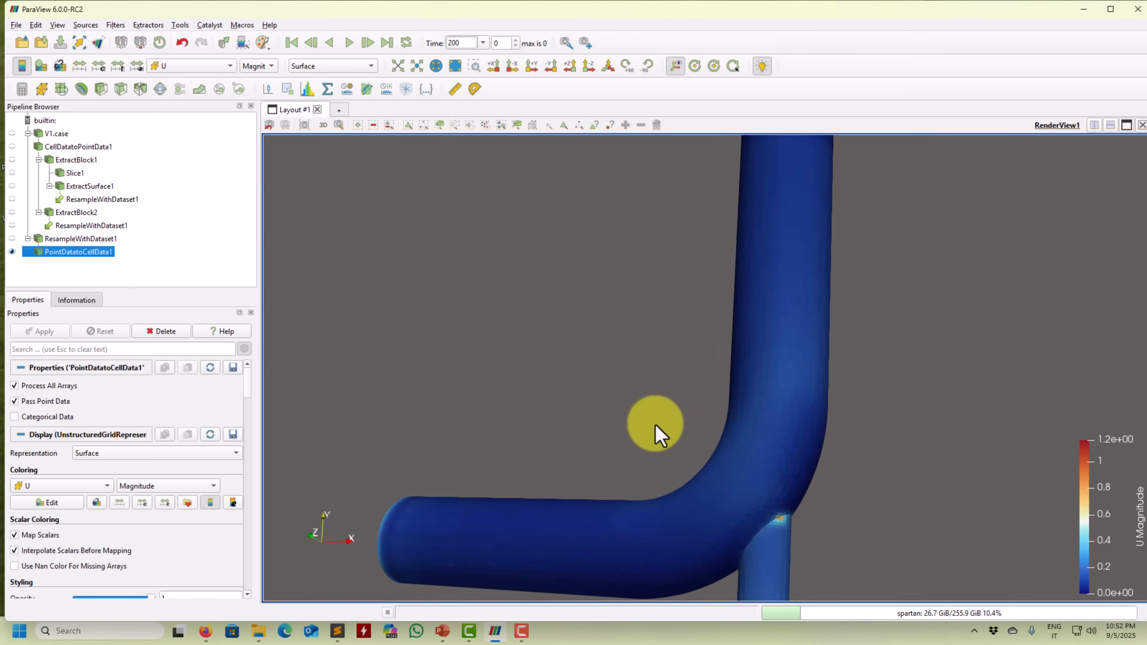
Add a Mask Points filter to PointDatatoCellData1 with a maximum of 100 points and apply it
left_click(117, 27)
left_click(132, 38)
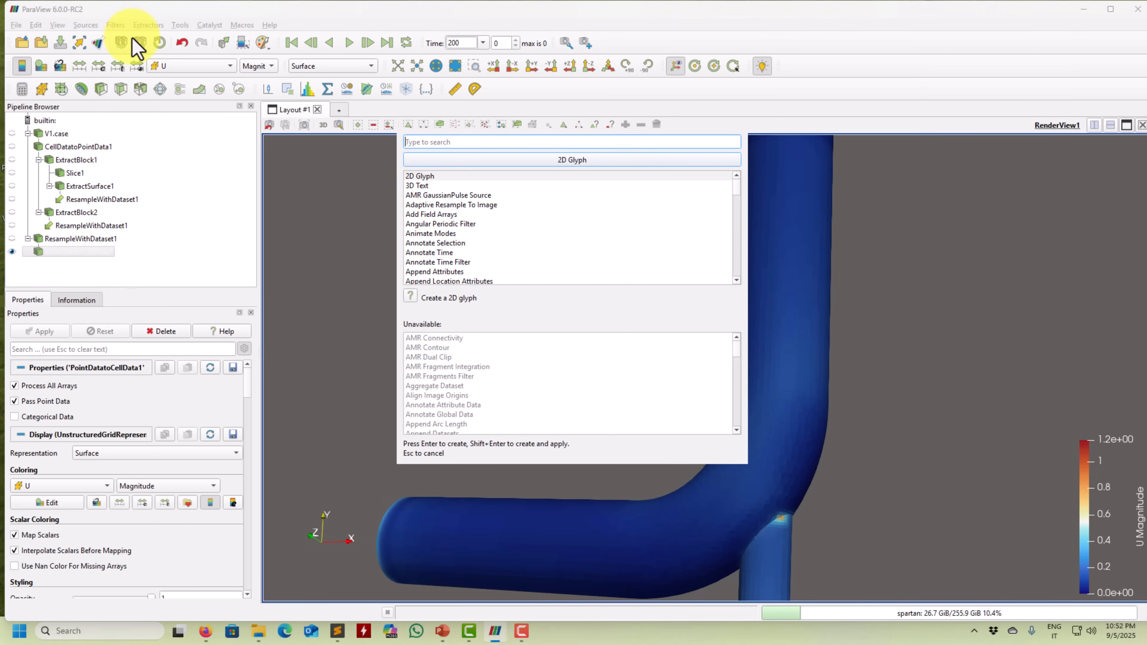
type("mask")
key("Return")
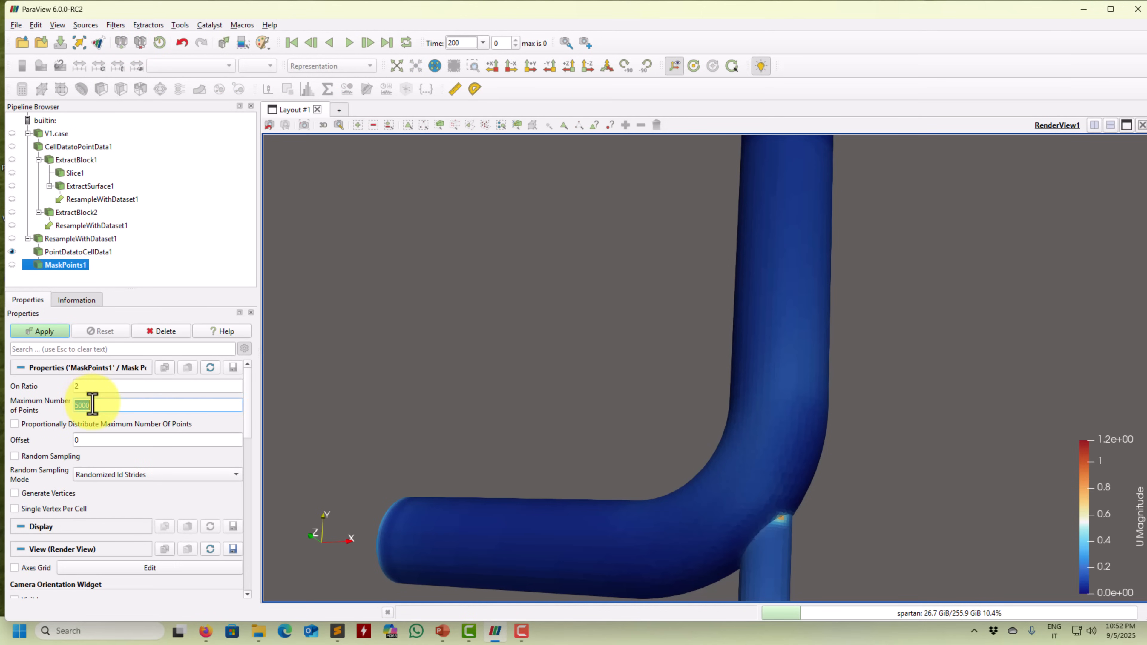
left_click(45, 332)
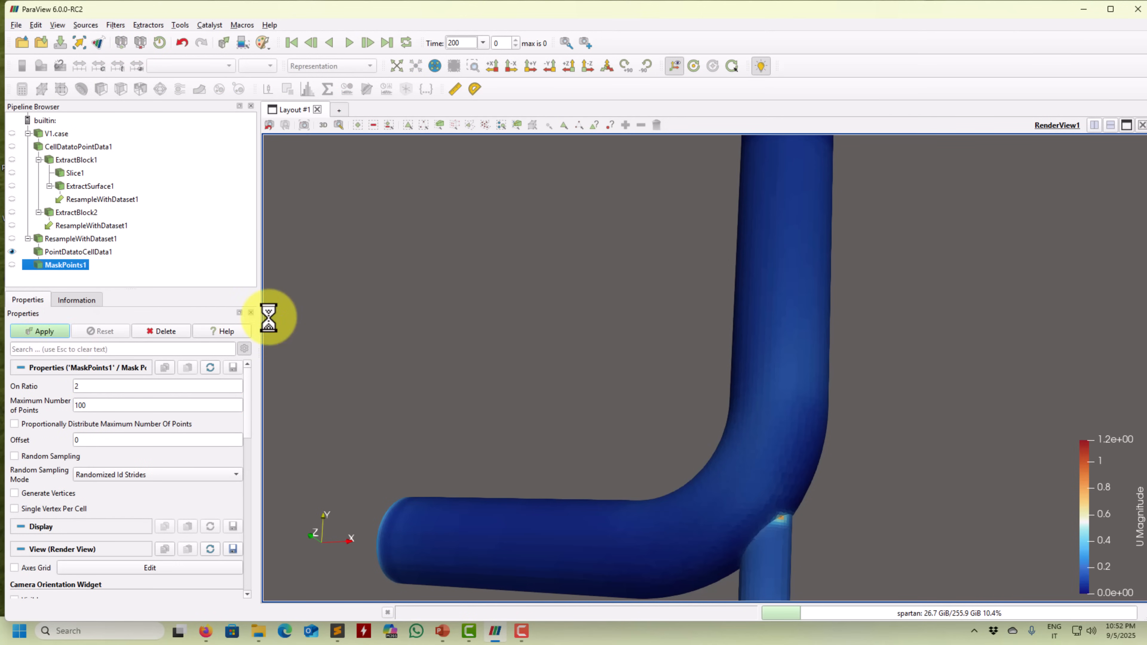
Display the masked points as Point Gaussian with Solid Color
left_click(348, 67)
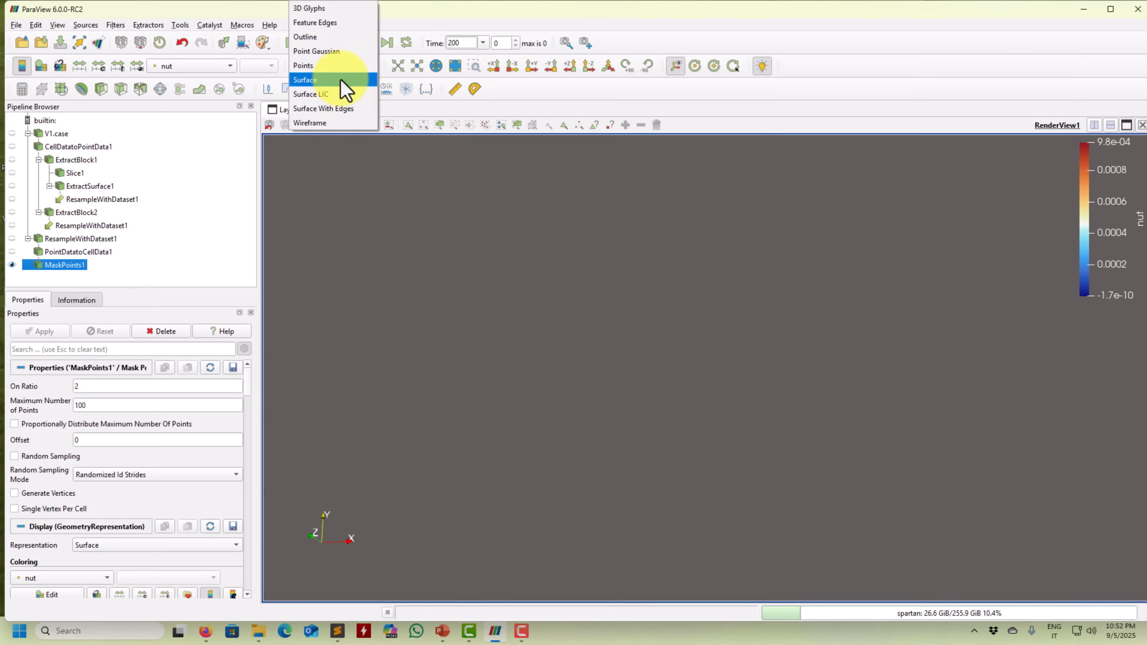
left_click(344, 51)
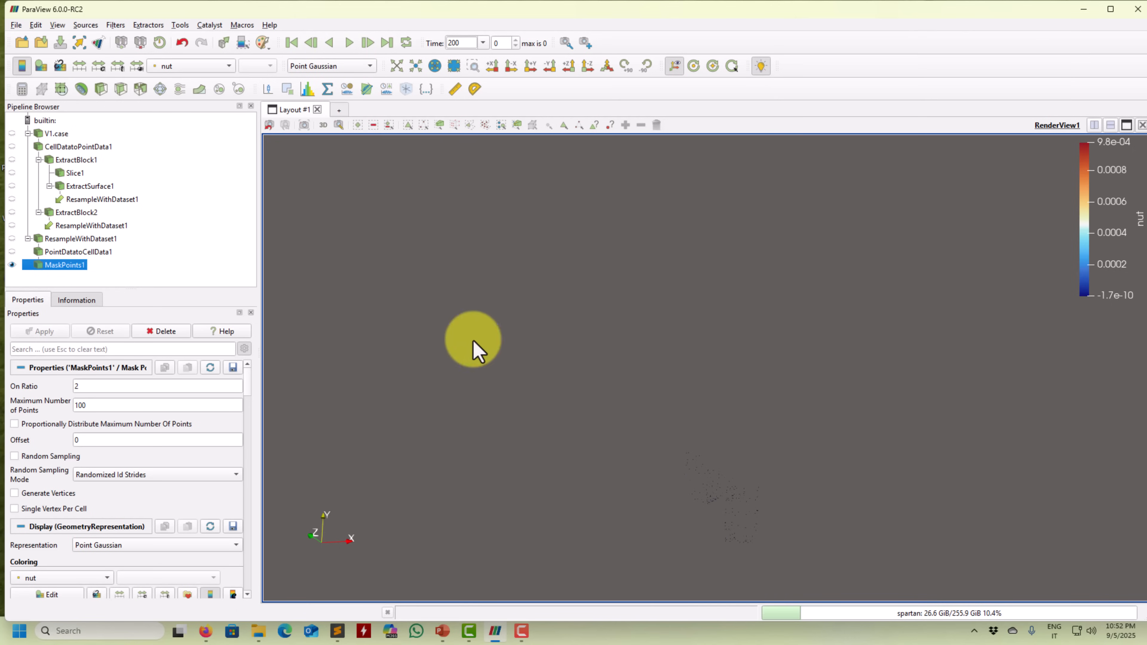
left_click(216, 66)
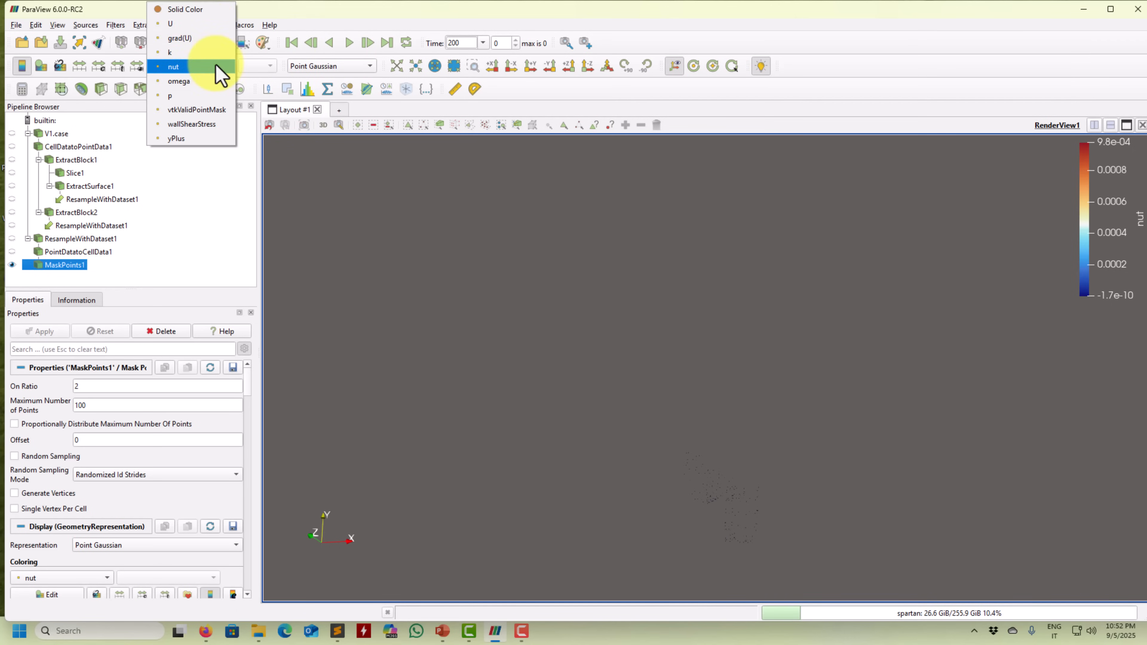
left_click(211, 19)
left_click_drag(689, 518, 682, 548)
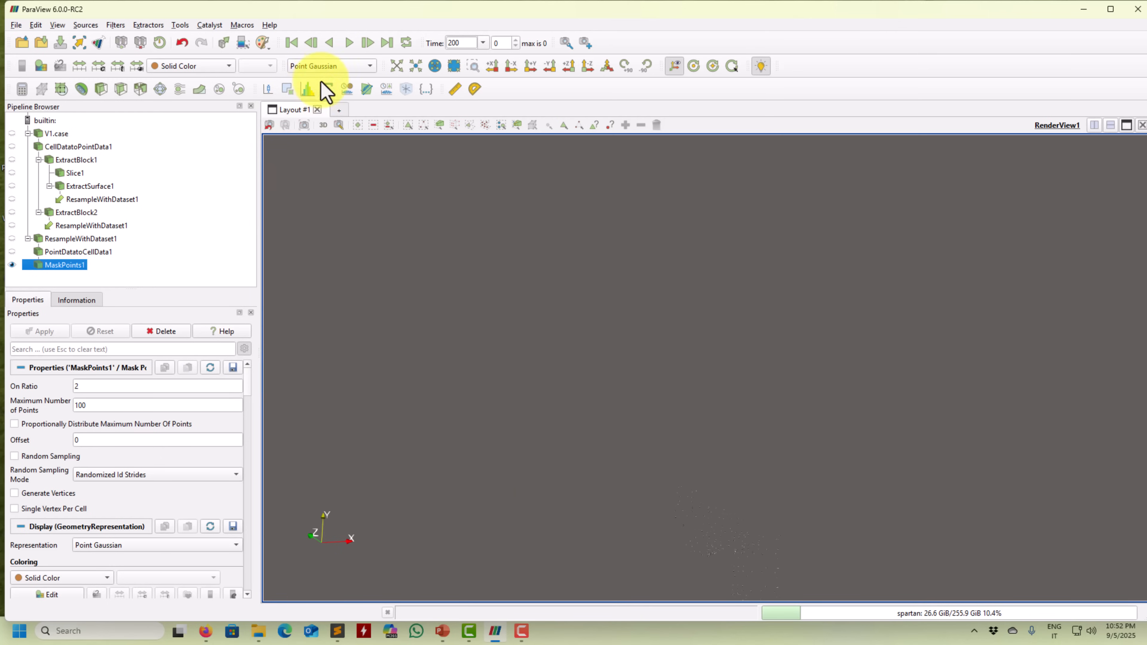
left_click(332, 66)
left_click(330, 68)
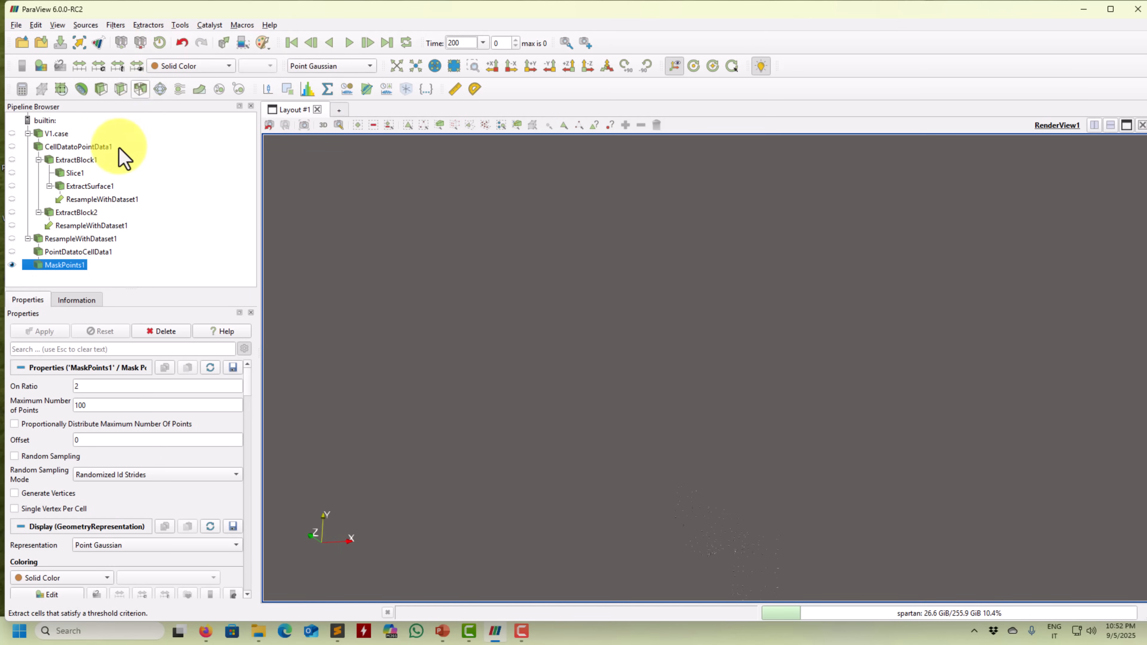
Show the ExtractBlock2 pipe walls together with the masked points to check how the points are distributed
left_click(12, 212)
scroll(712, 495, "up", 6)
left_click_drag(721, 567, 744, 411)
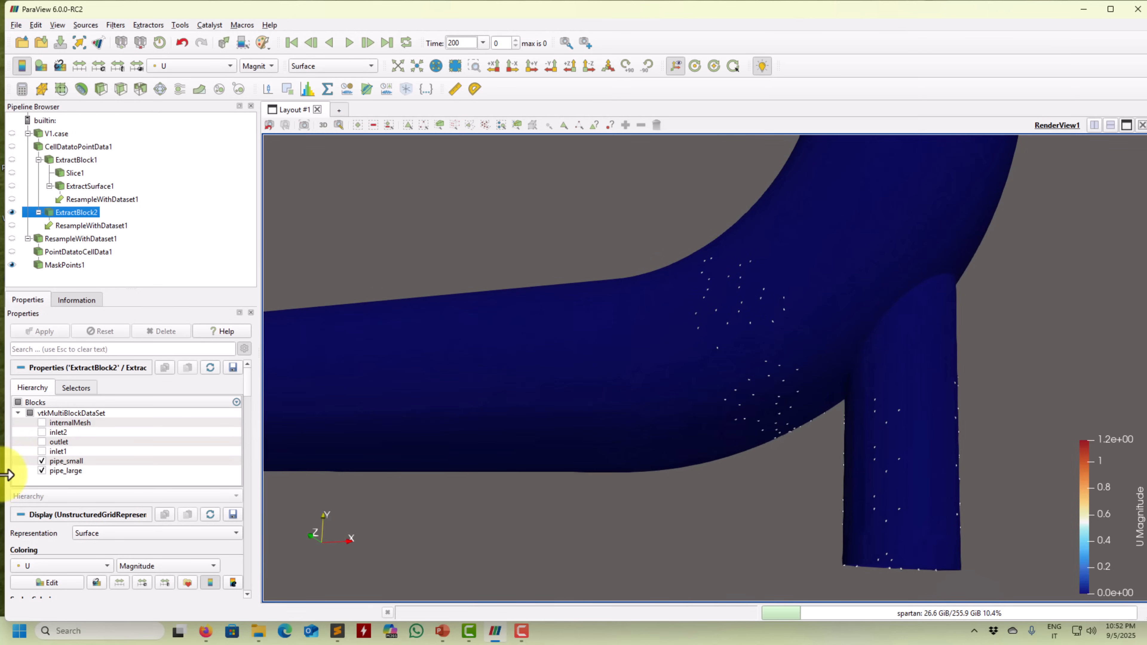
Enable Random Sampling on MaskPoints1 with the Random Sampling mode, turn on Generate Vertices and Single Vertex Per Cell, and apply
left_click(57, 265)
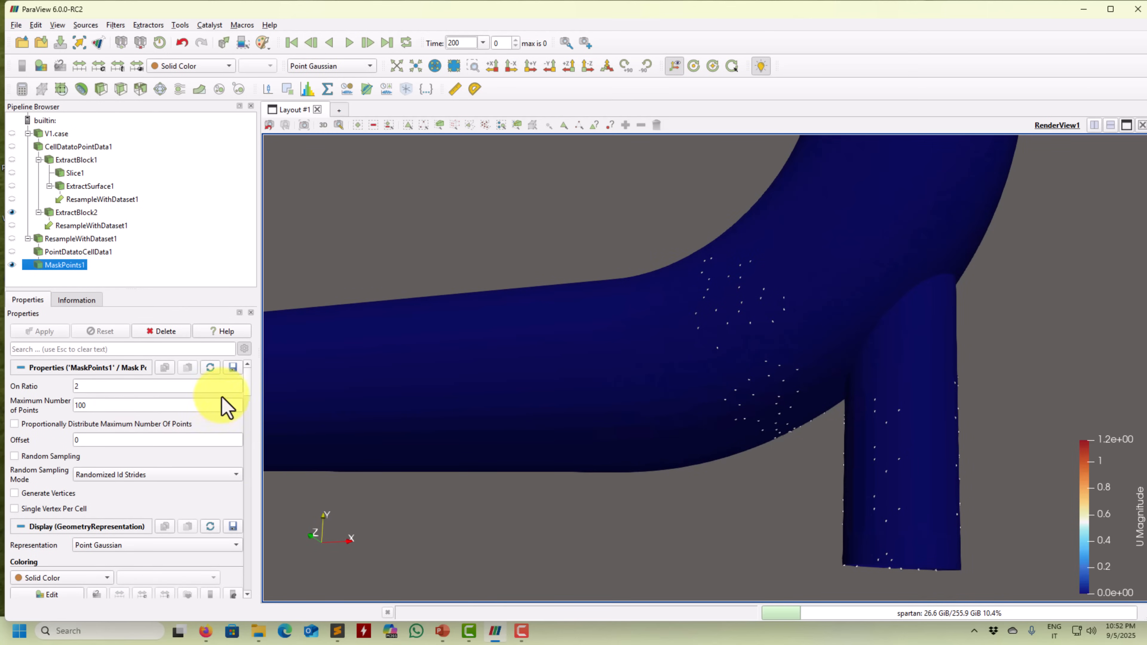
left_click(68, 457)
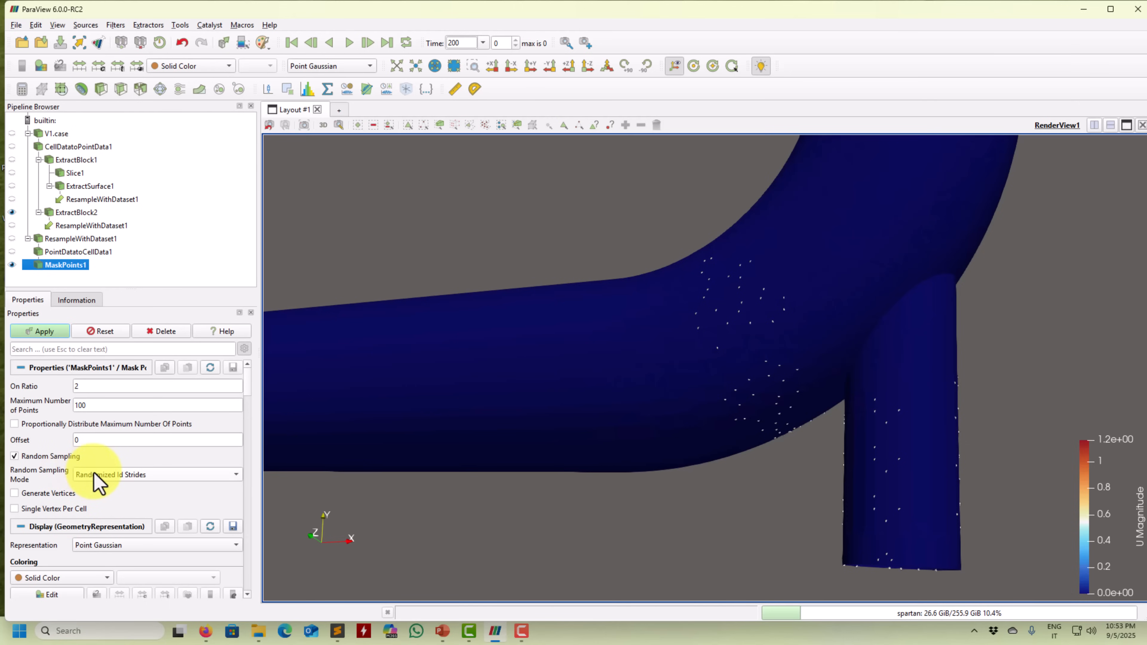
scroll(653, 441, "down", 5)
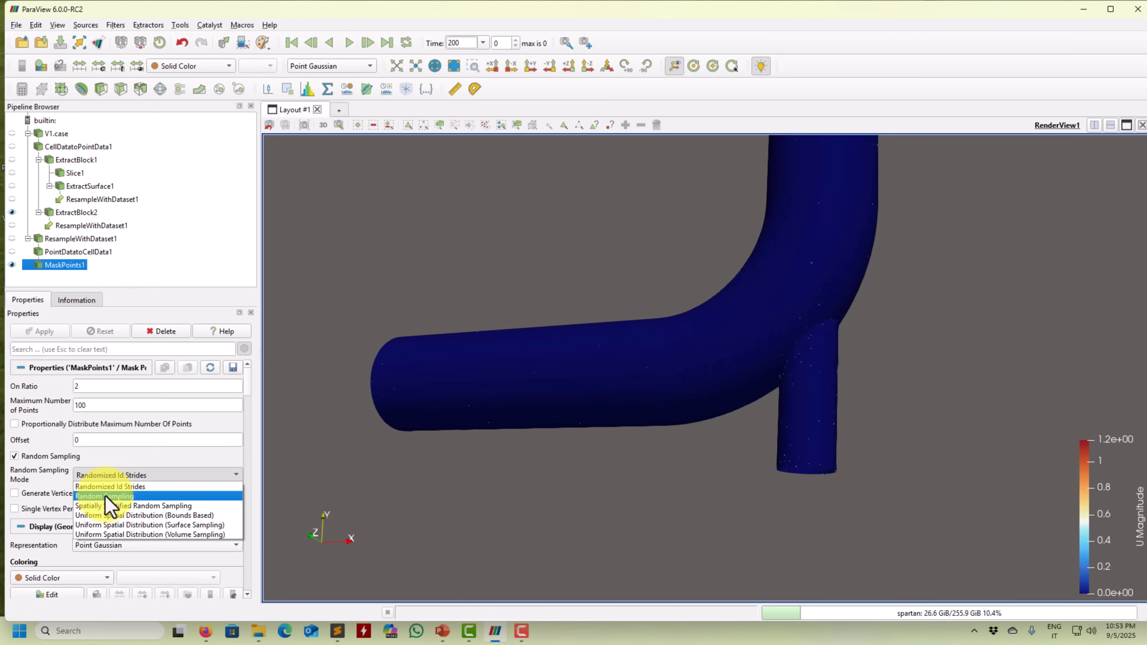
left_click(107, 497)
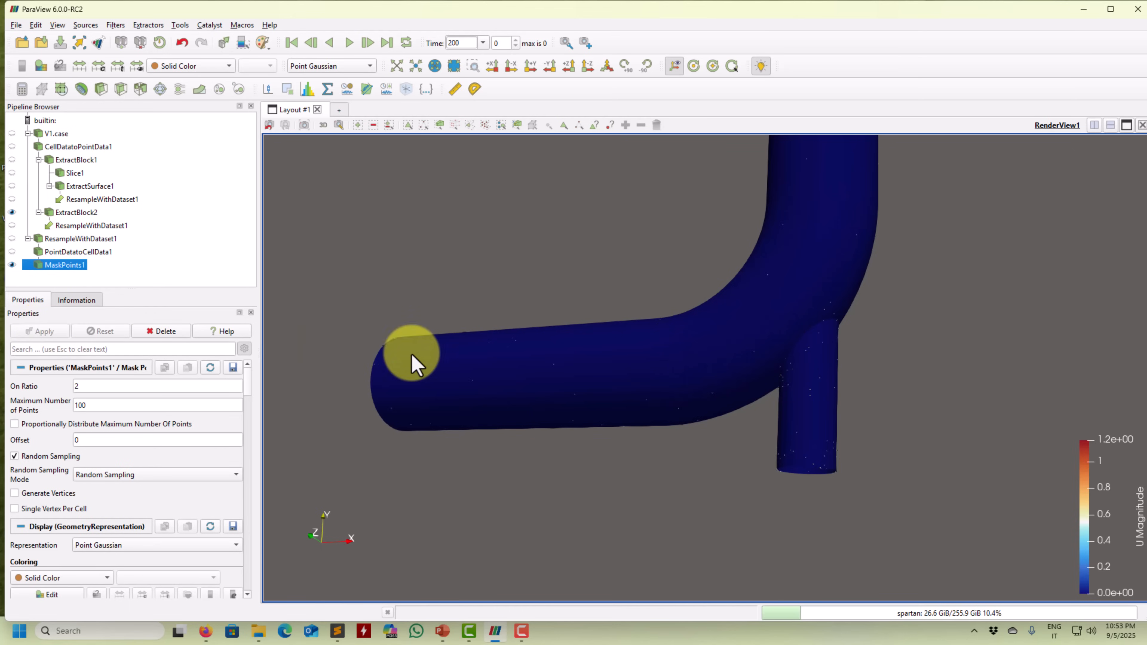
left_click(32, 493)
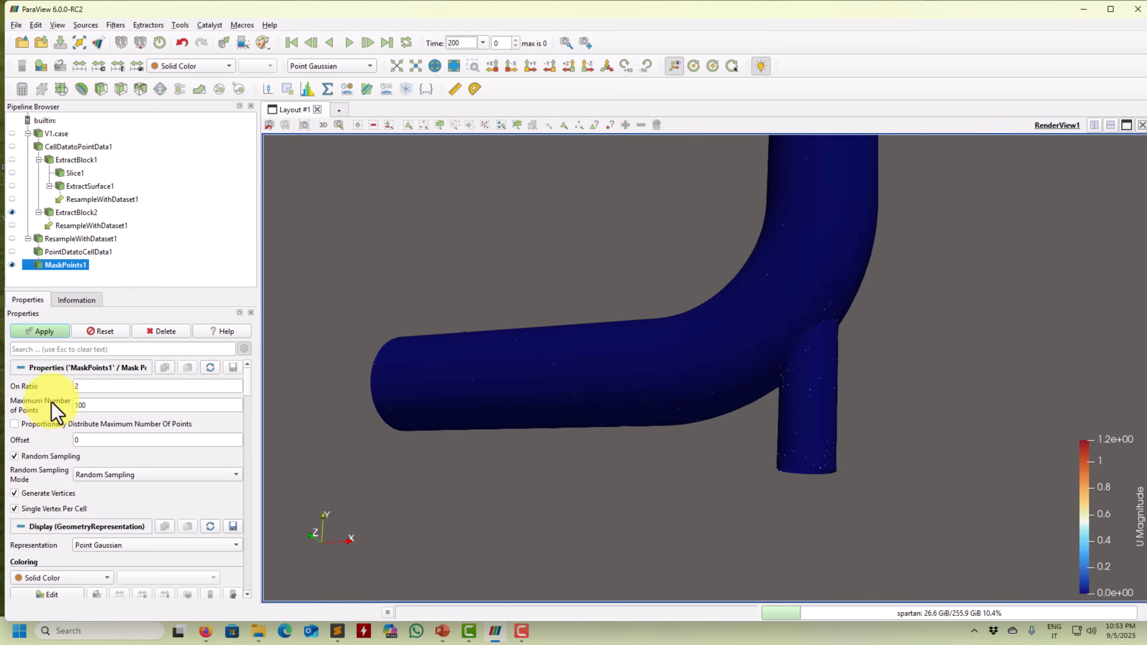
left_click(46, 331)
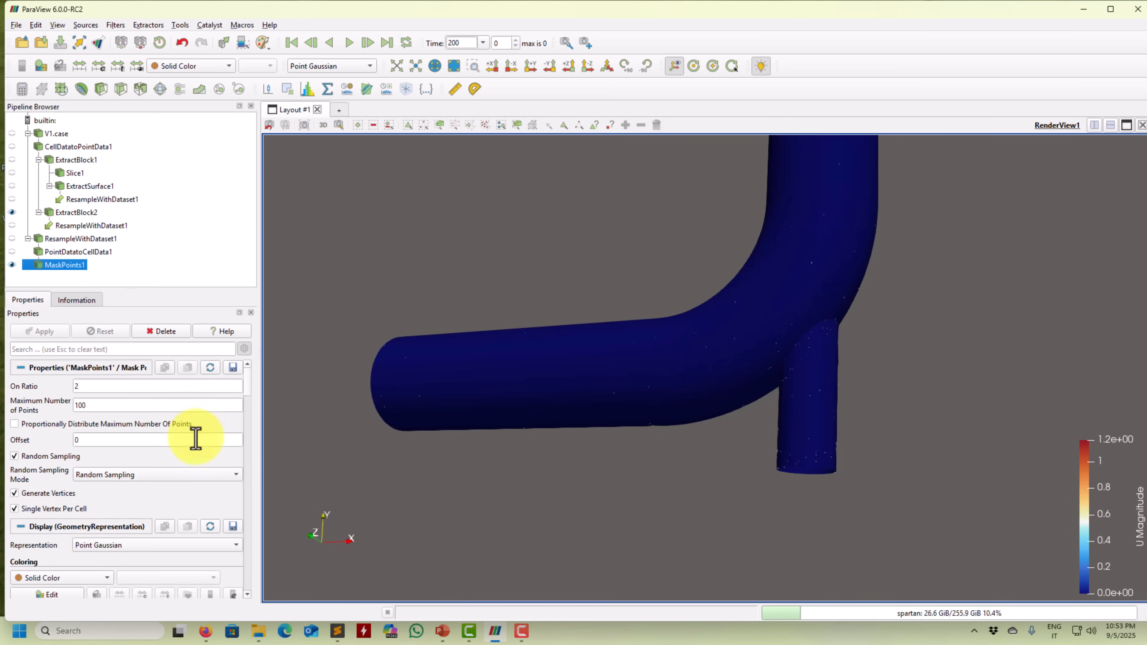
Set the point size of MaskPoints1 to 5 and compare the points with and without the ExtractBlock2 pipe walls
scroll(249, 386, "down", 15)
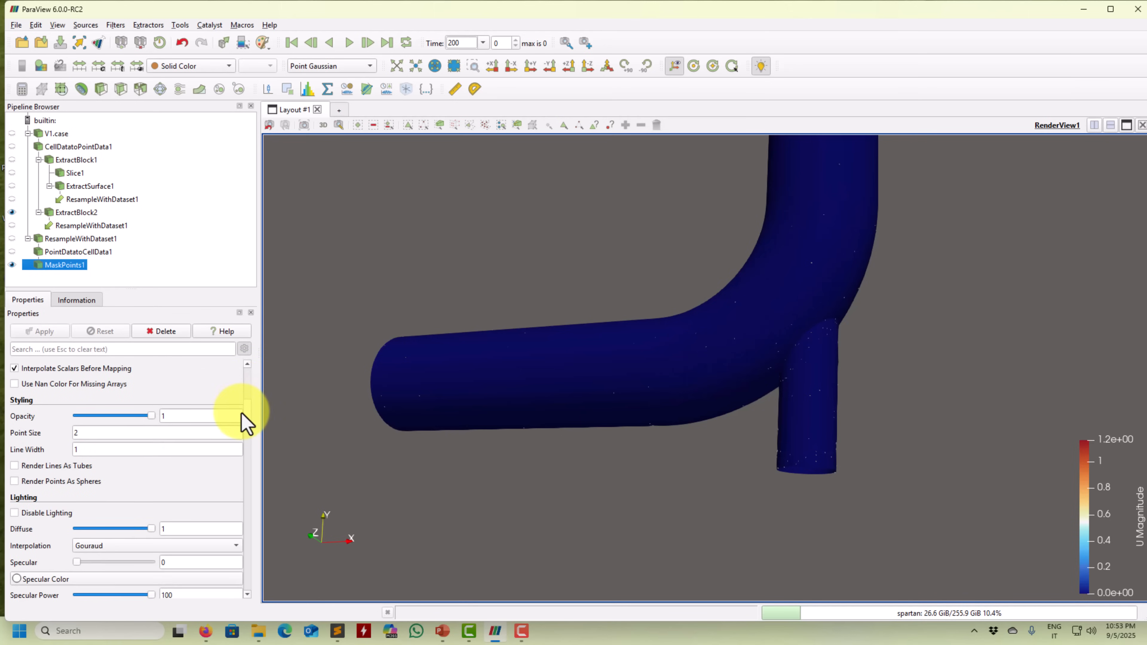
double_click(155, 431)
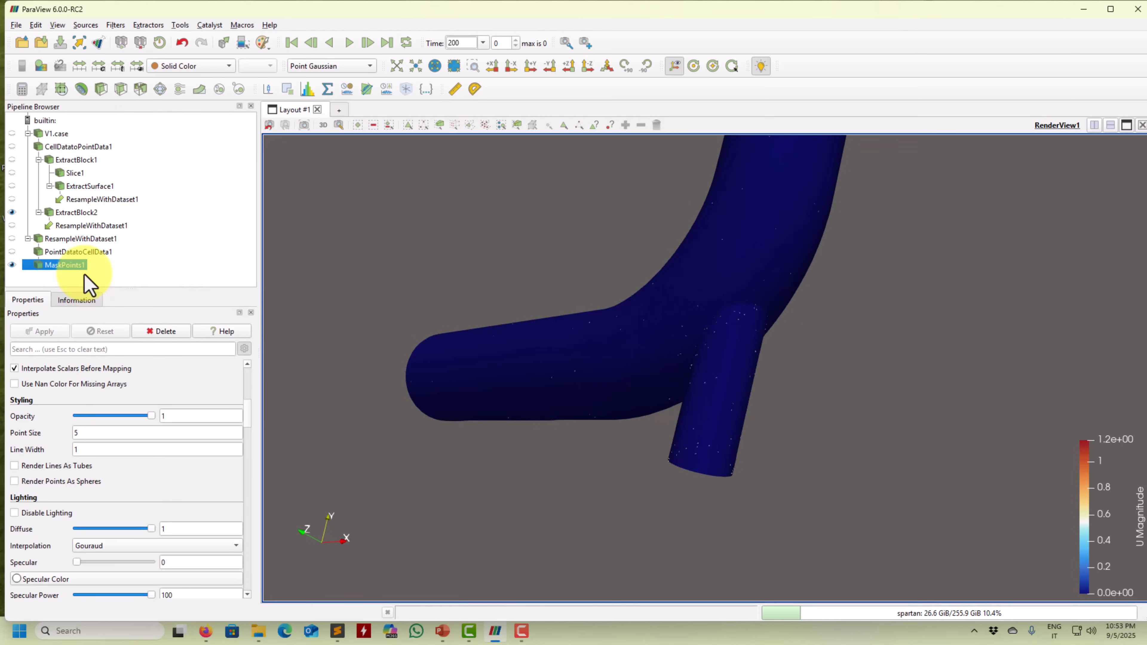
left_click(12, 212)
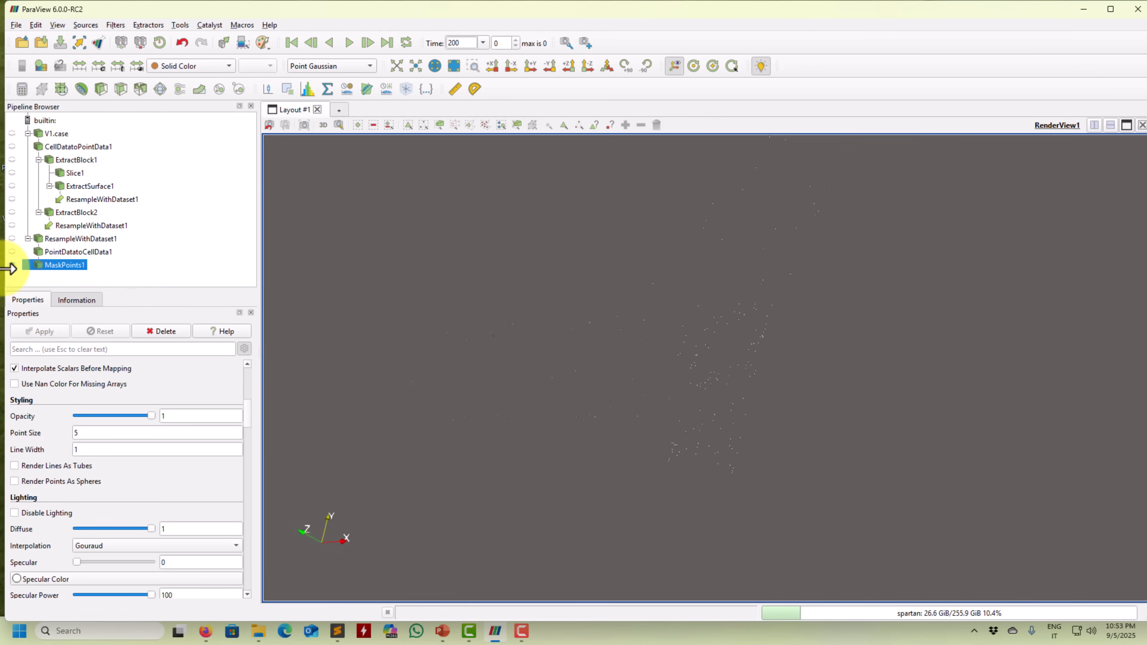
left_click(12, 212)
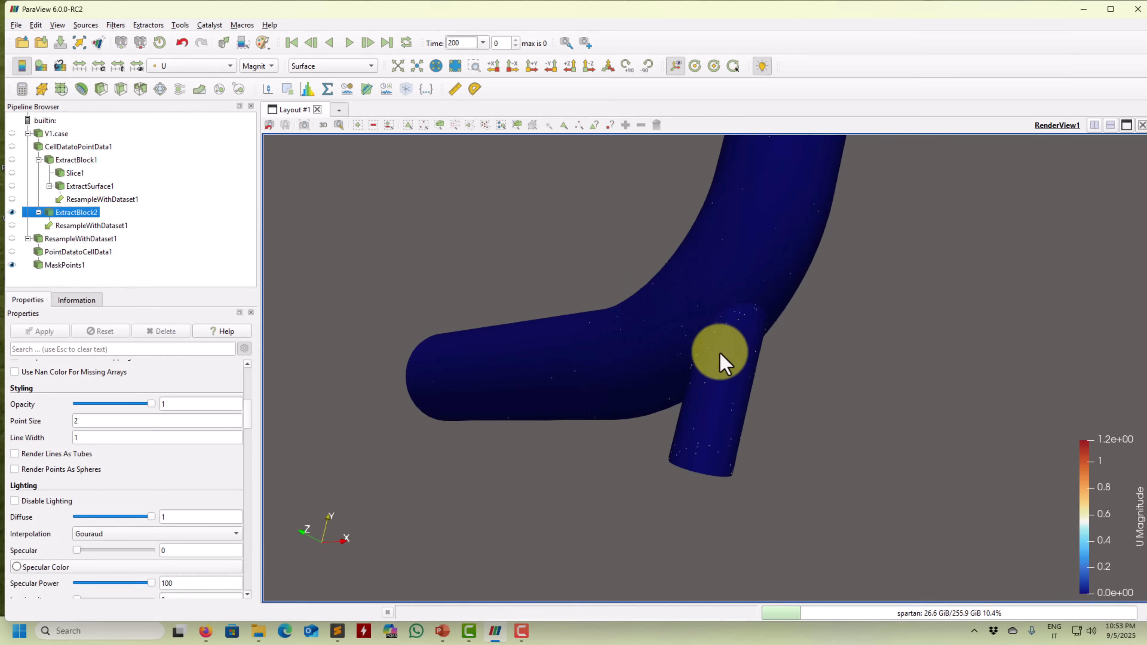
left_click(12, 264)
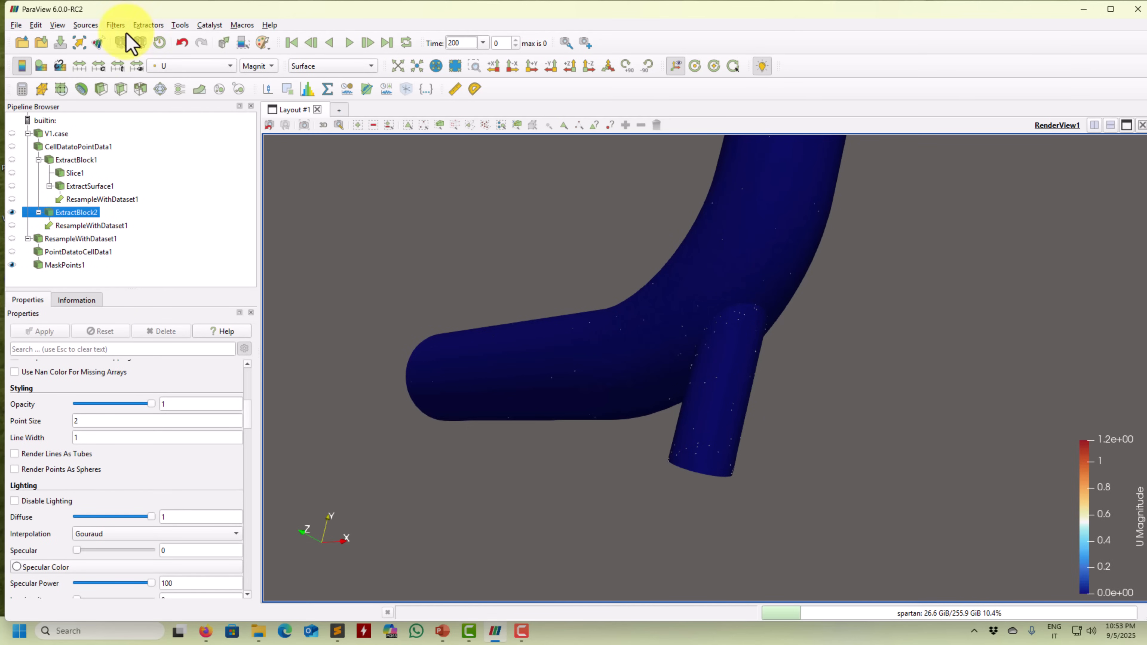
Add a Stream Tracer With Custom Source using ExtractBlock2 as the input and MaskPoints1 as the seed source
left_click(116, 25)
mouse_move(136, 53)
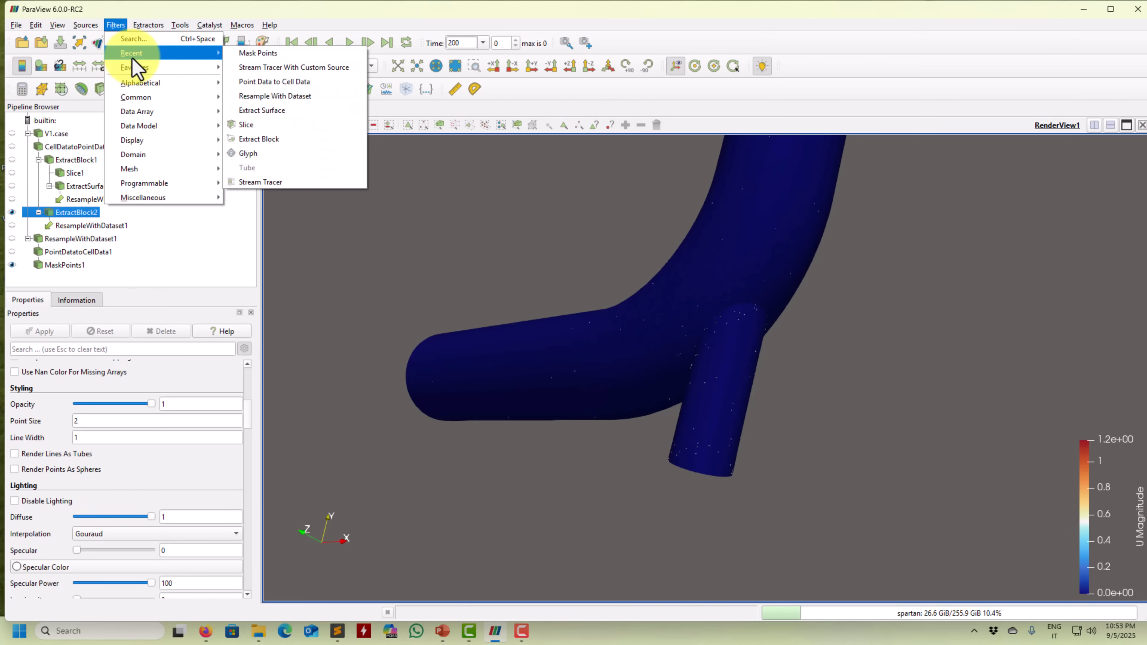
left_click(286, 68)
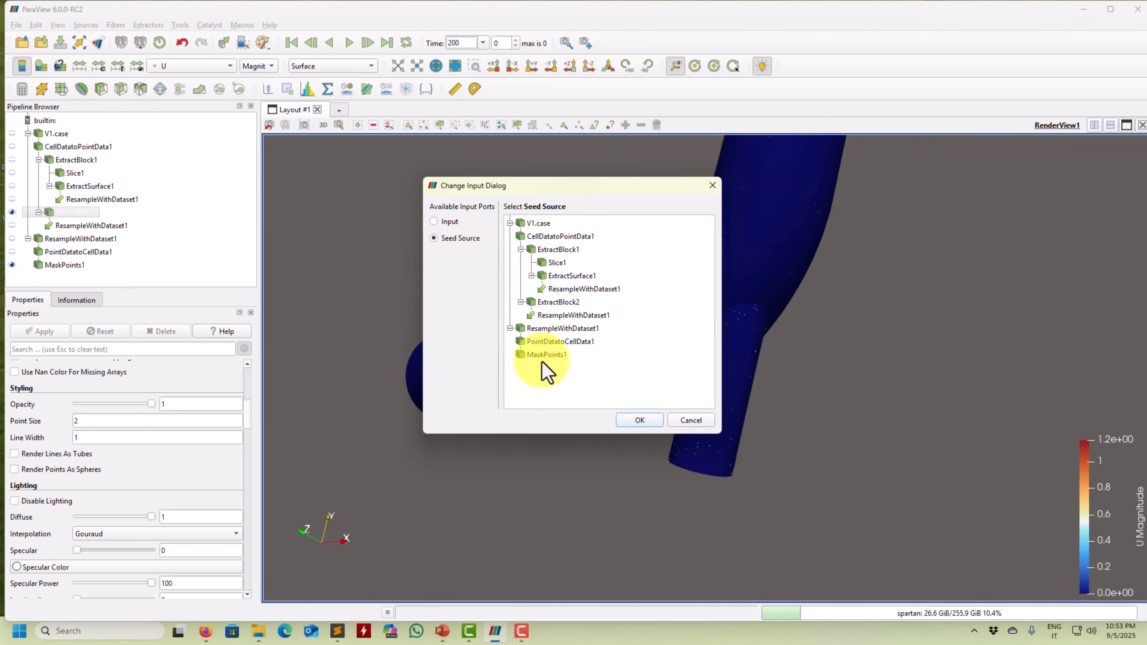
left_click(445, 220)
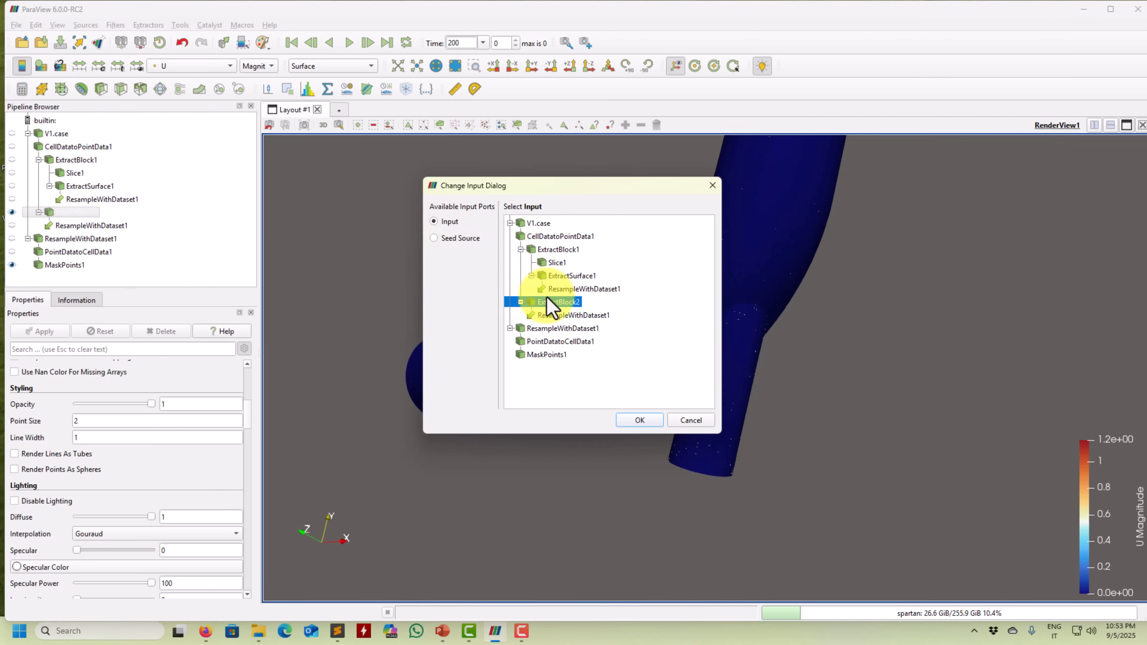
left_click(639, 421)
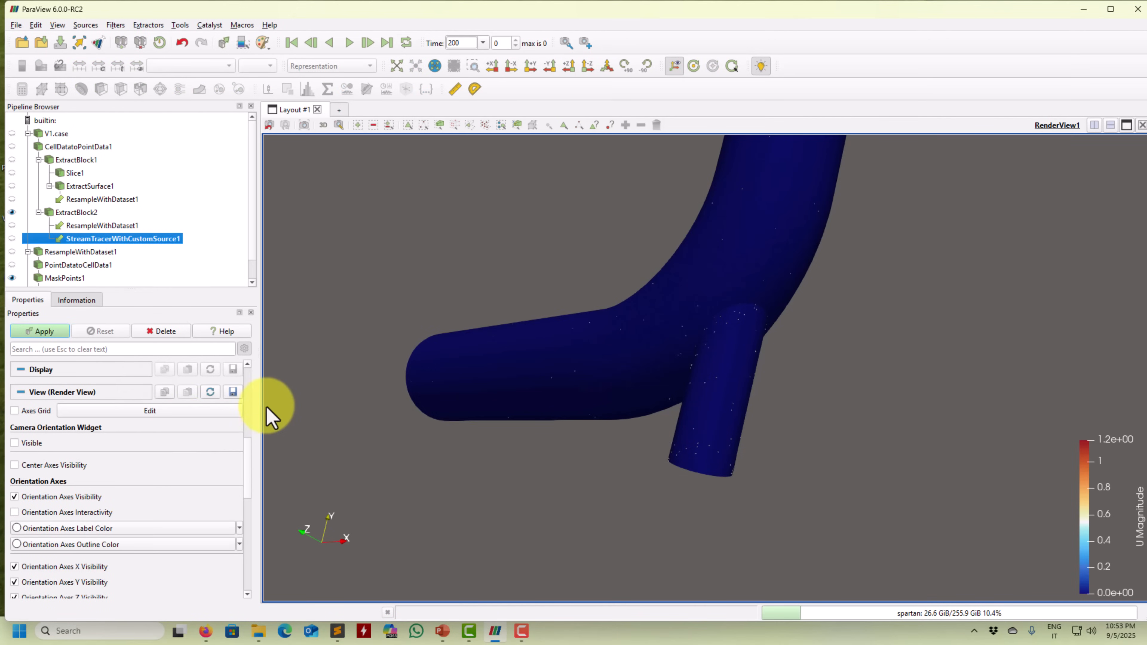
Set the new stream tracer's vectors to U, enable Surface Streamlines and apply it
left_click_drag(252, 457, 267, 363)
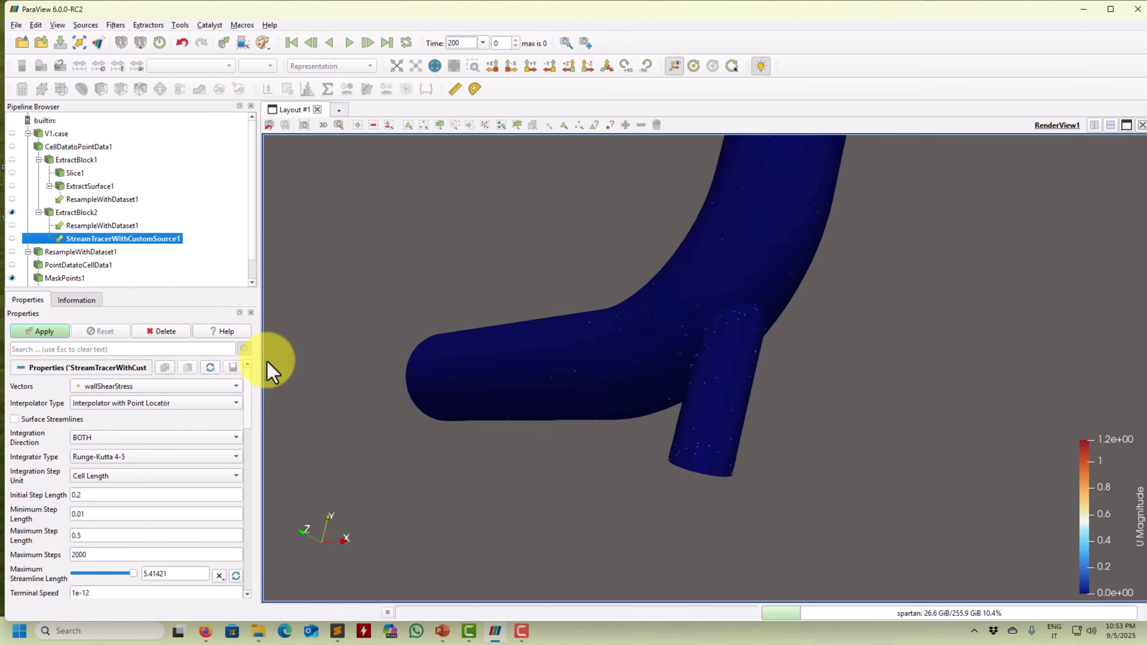
left_click(216, 387)
left_click(97, 373)
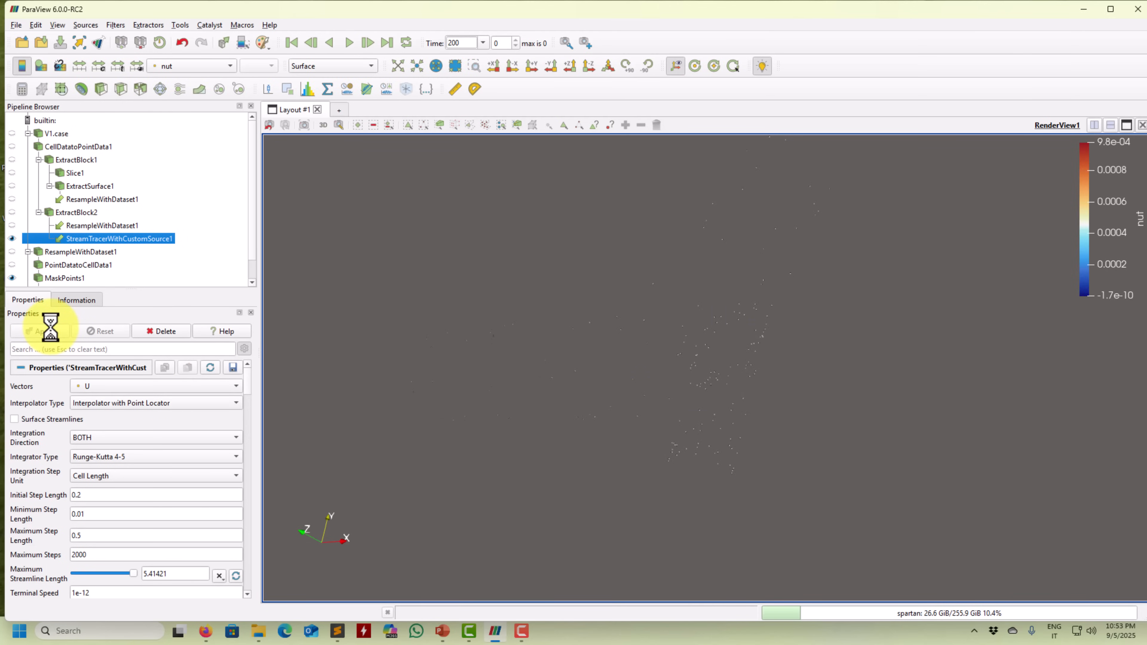
left_click(32, 418)
left_click(54, 334)
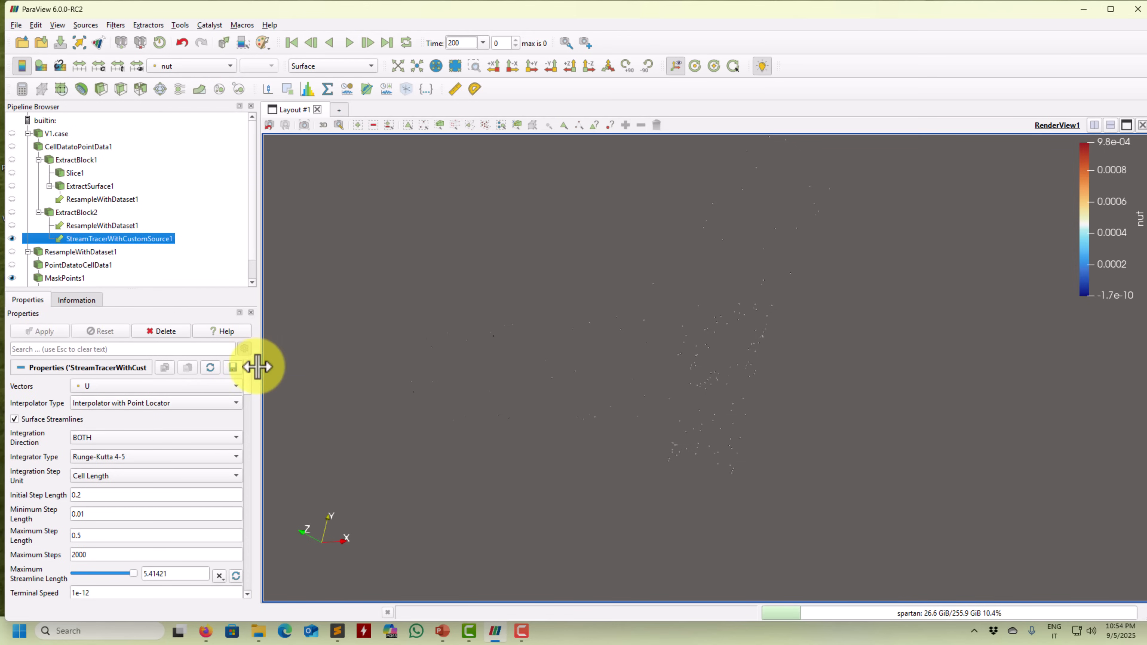
Set the stream tracer's interpolator type to Interpolator with Cell Locator, apply it and color the result with Solid Color
left_click_drag(532, 369, 616, 409)
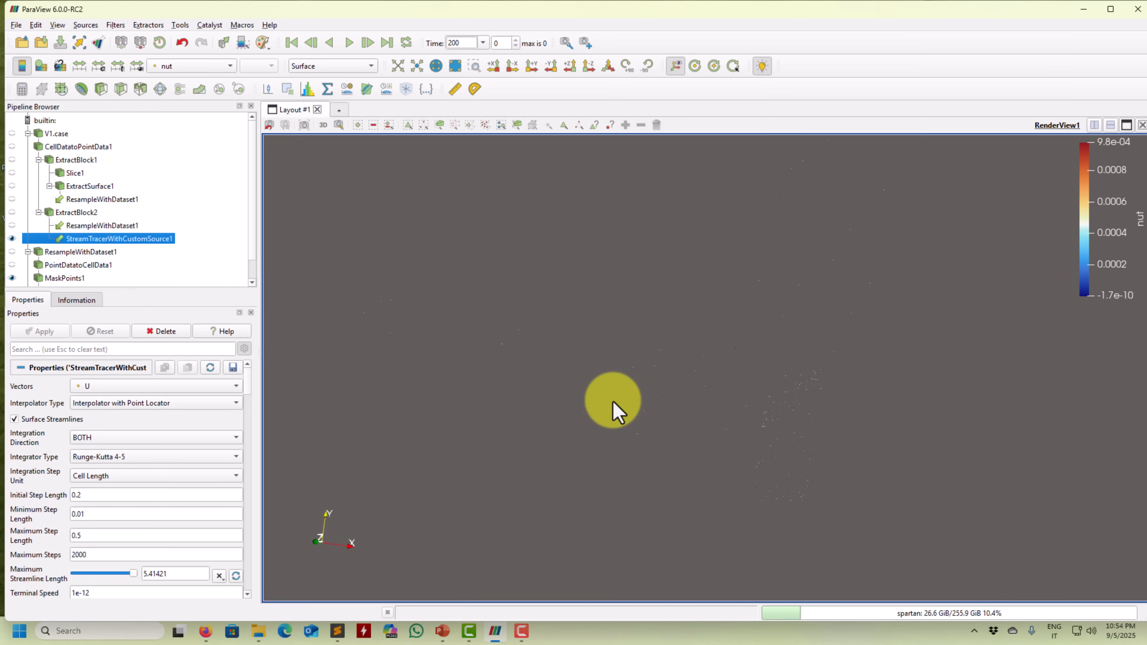
mouse_move(248, 384)
left_mouse_down()
mouse_move(248, 409)
mouse_move(248, 391)
left_mouse_up()
scroll(215, 391, "up", 2)
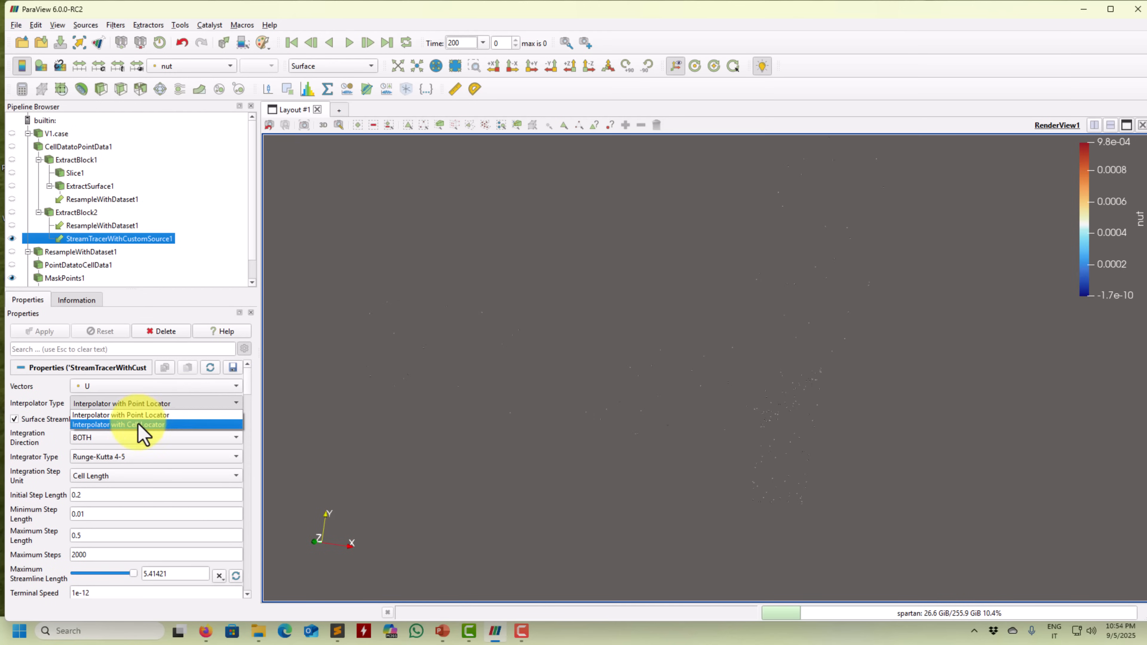
left_click(136, 412)
left_click_drag(731, 379, 605, 378)
right_click_drag(646, 350, 580, 461)
left_click(190, 66)
left_click(187, 40)
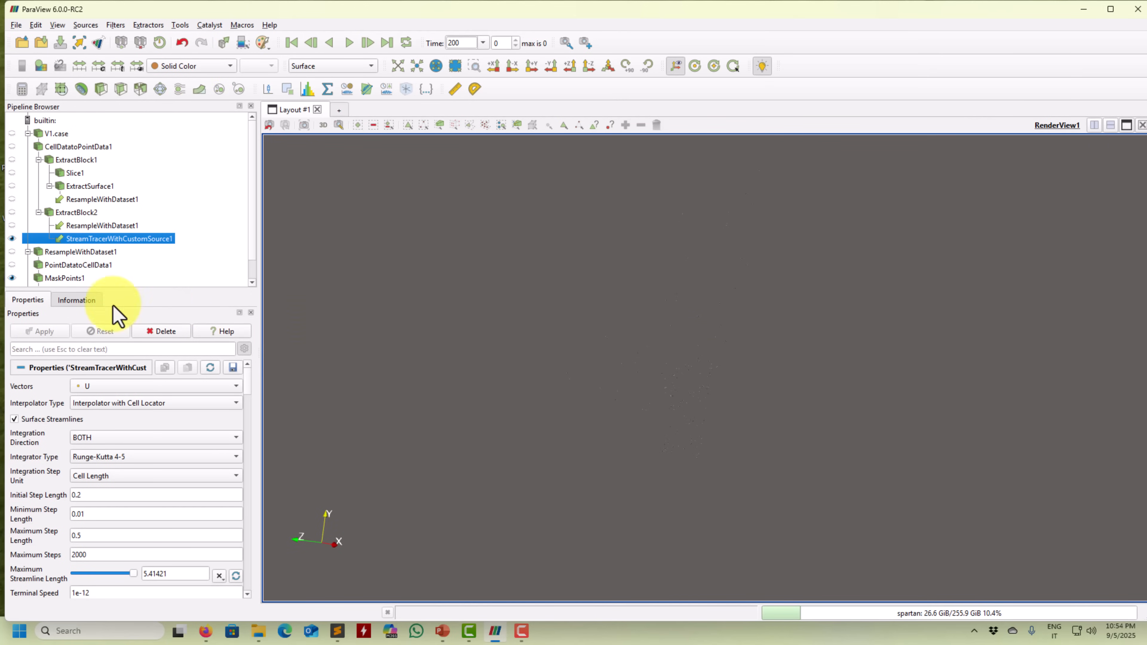
Delete MaskPoints1 together with its downstream stream tracer
right_click(68, 278)
left_click(97, 399)
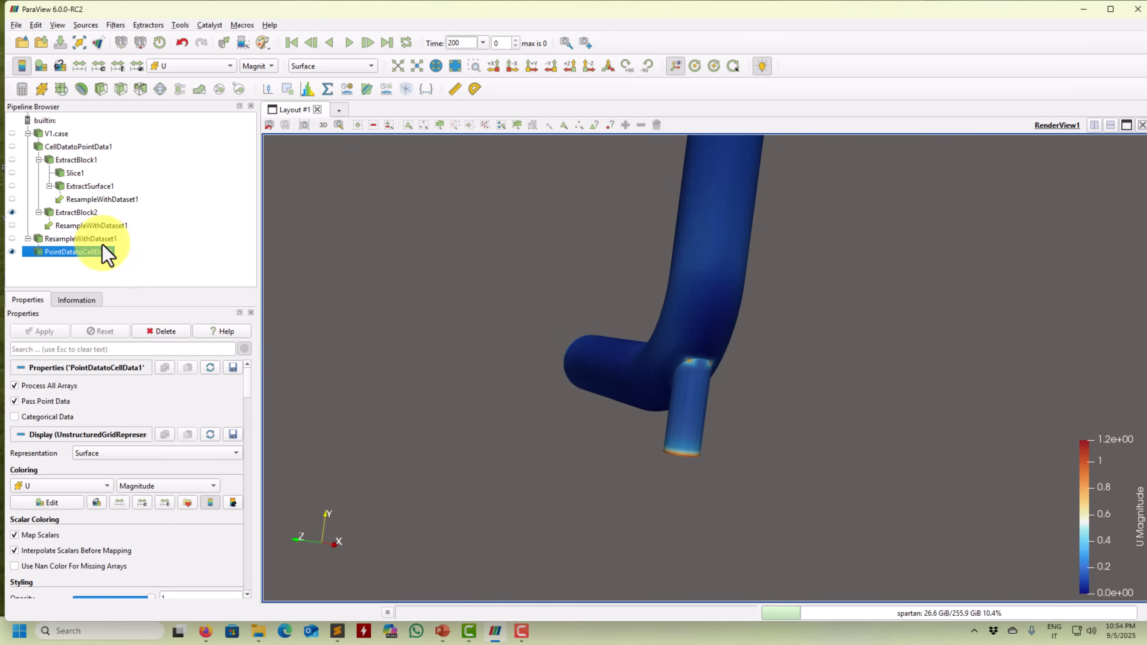
left_click_drag(532, 391, 543, 451)
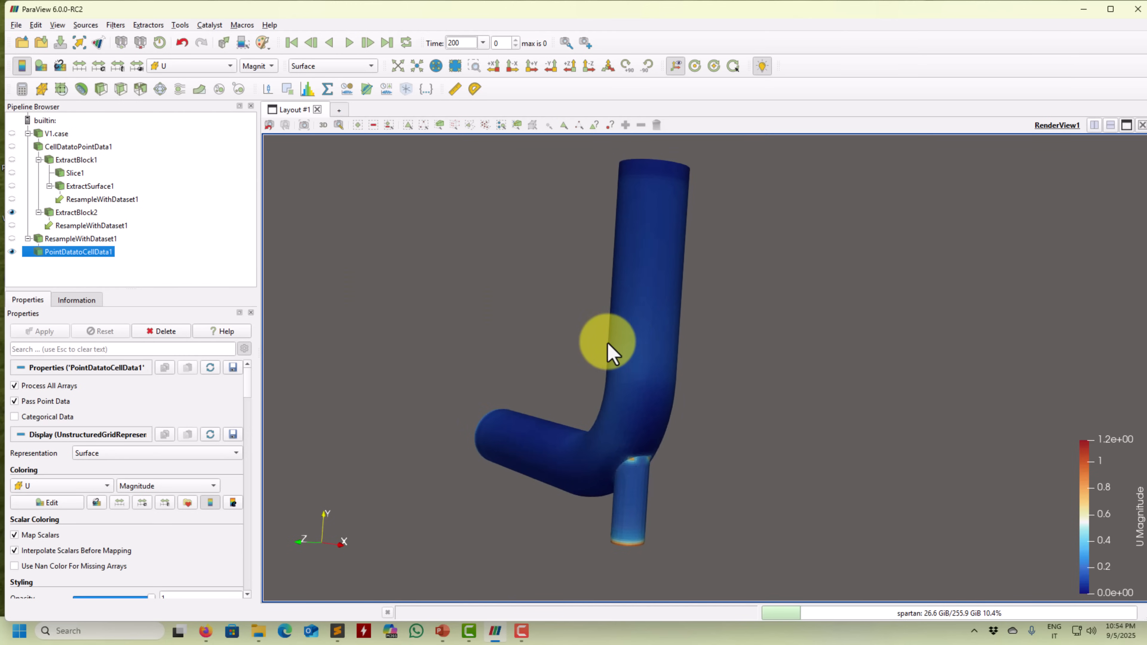
right_click_drag(618, 343, 584, 384)
left_click(114, 26)
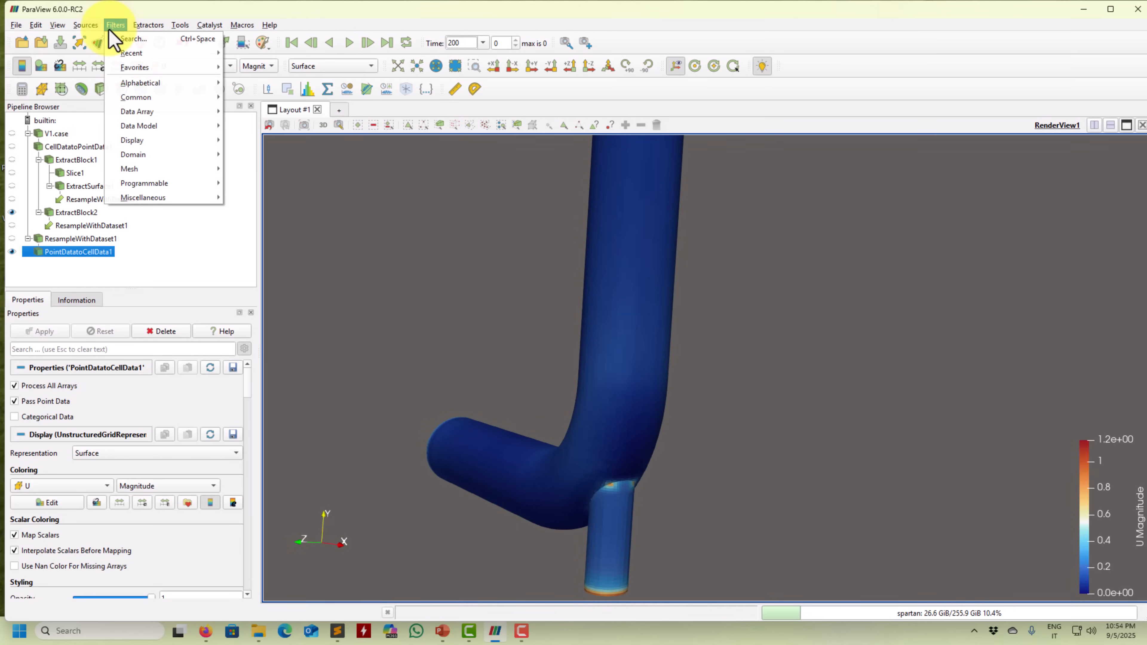
mouse_move(133, 53)
left_click(271, 51)
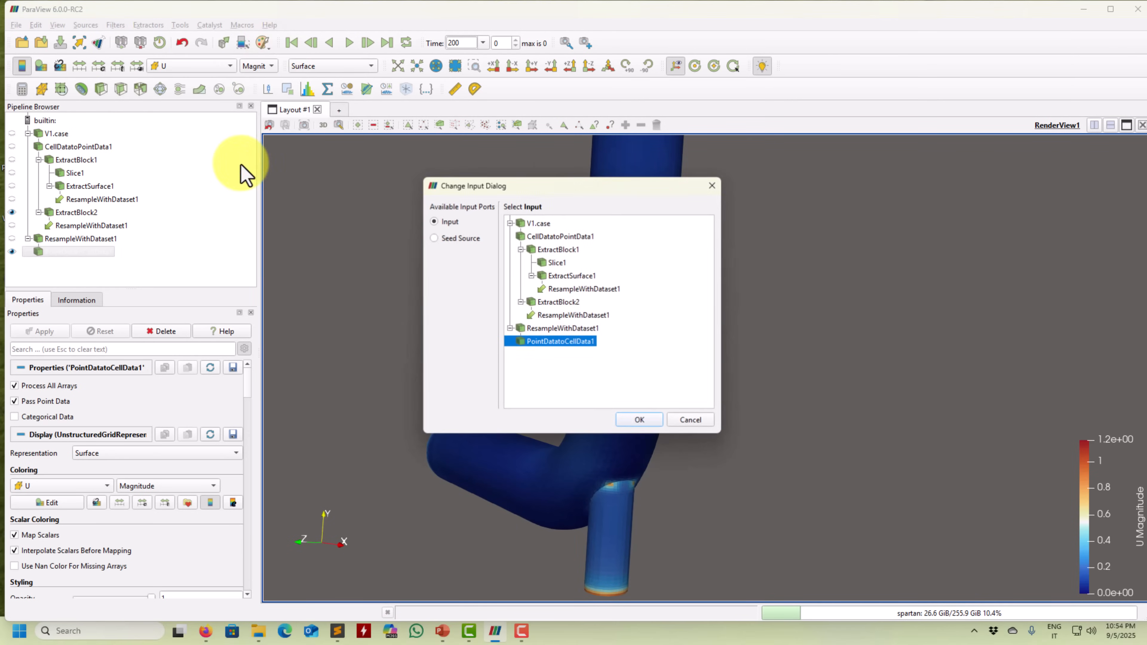
left_click(566, 301)
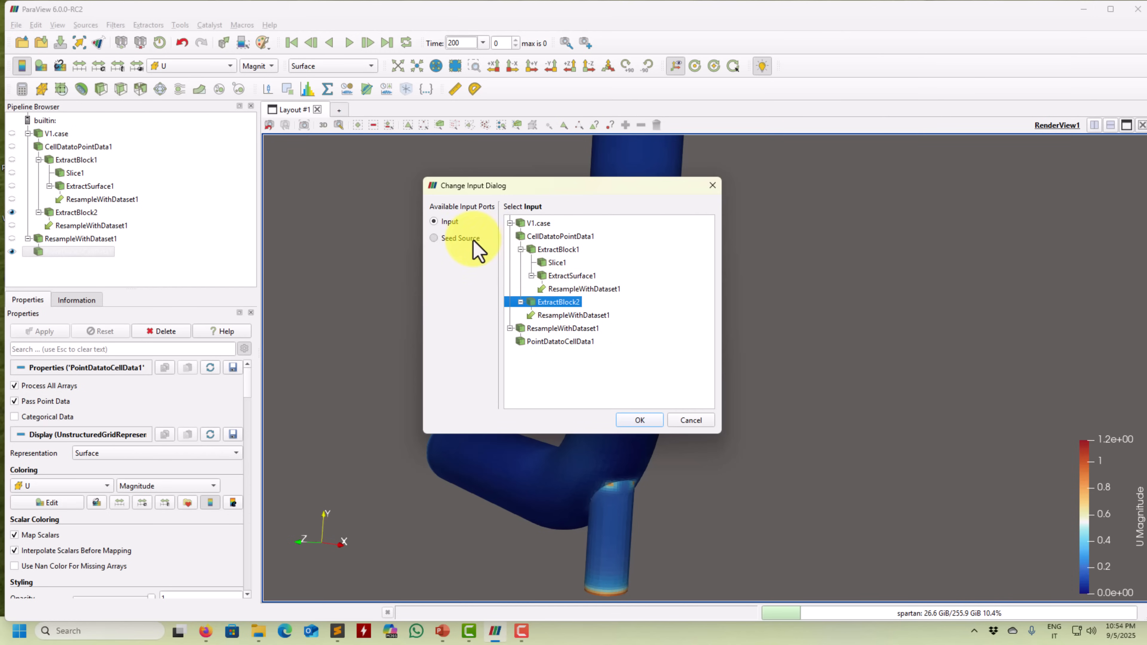
left_click(531, 306)
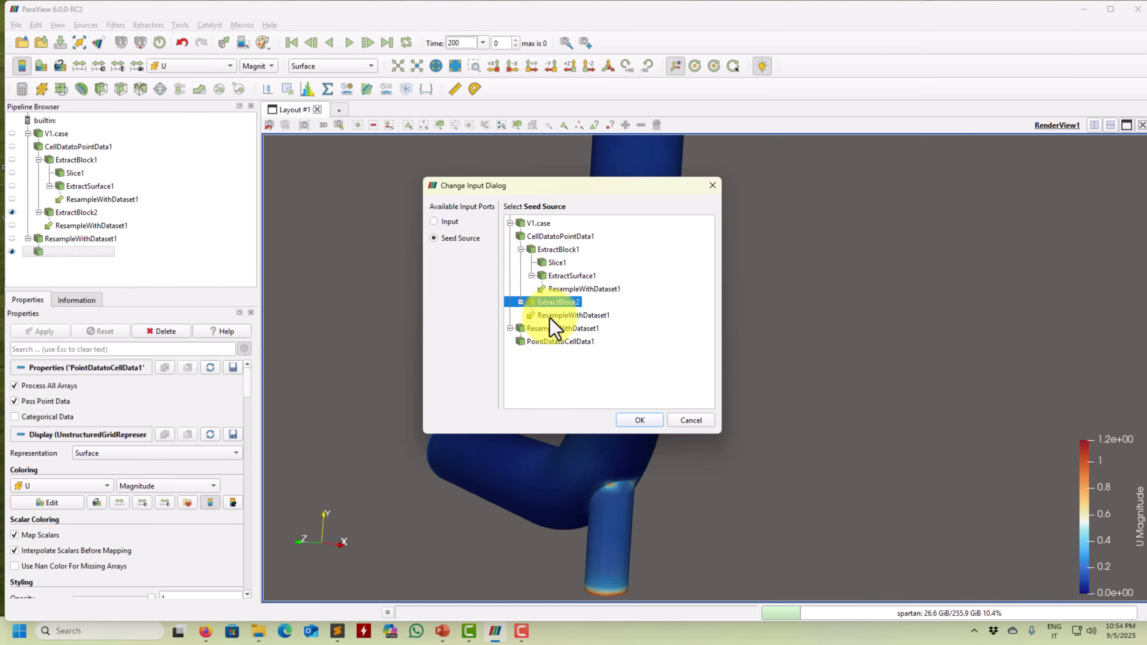
left_click(639, 421)
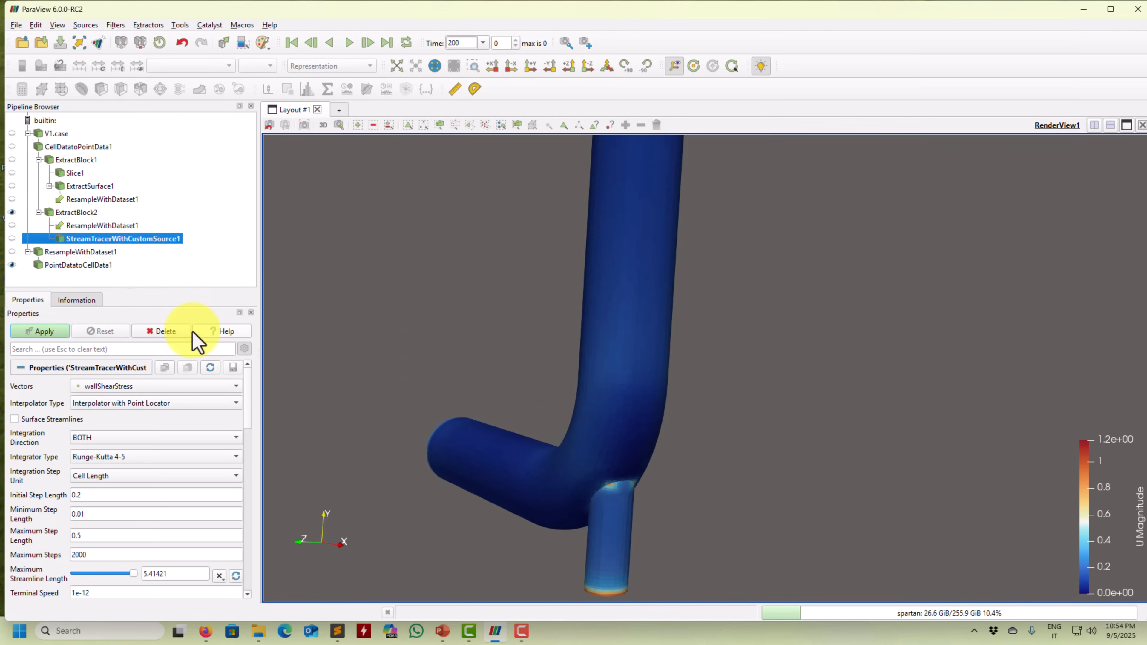
key("Delete")
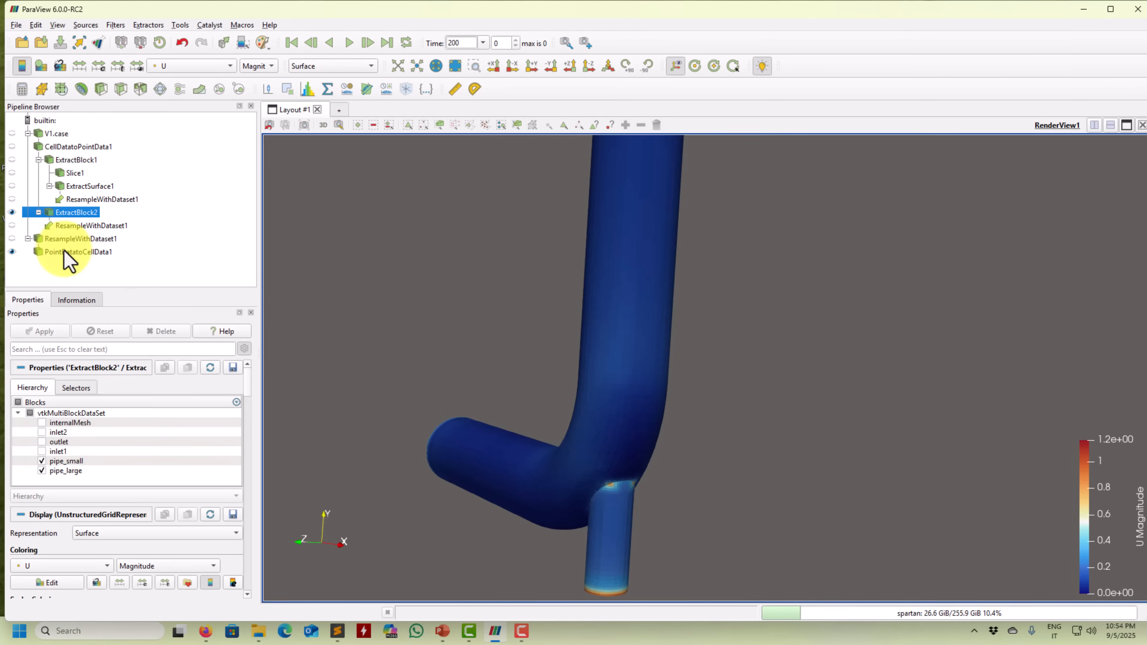
Hide ExtractBlock2 so only PointDatatoCellData1 is displayed, and keep PointDatatoCellData1 selected
left_click(66, 252)
left_click(12, 213)
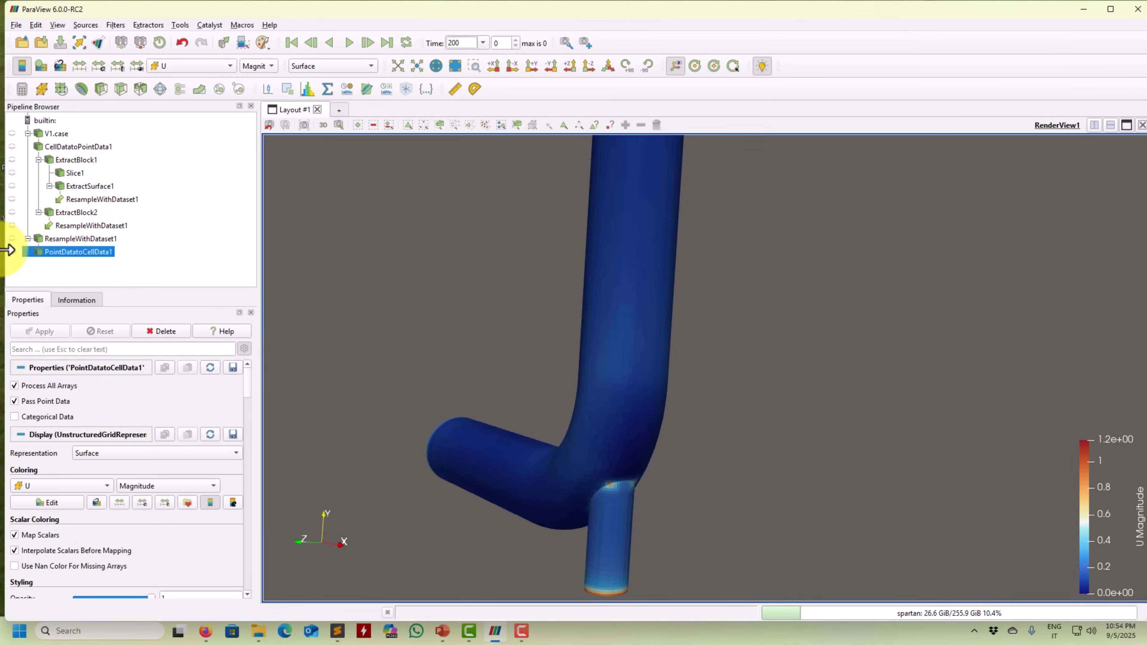
left_click_drag(585, 394, 299, 382)
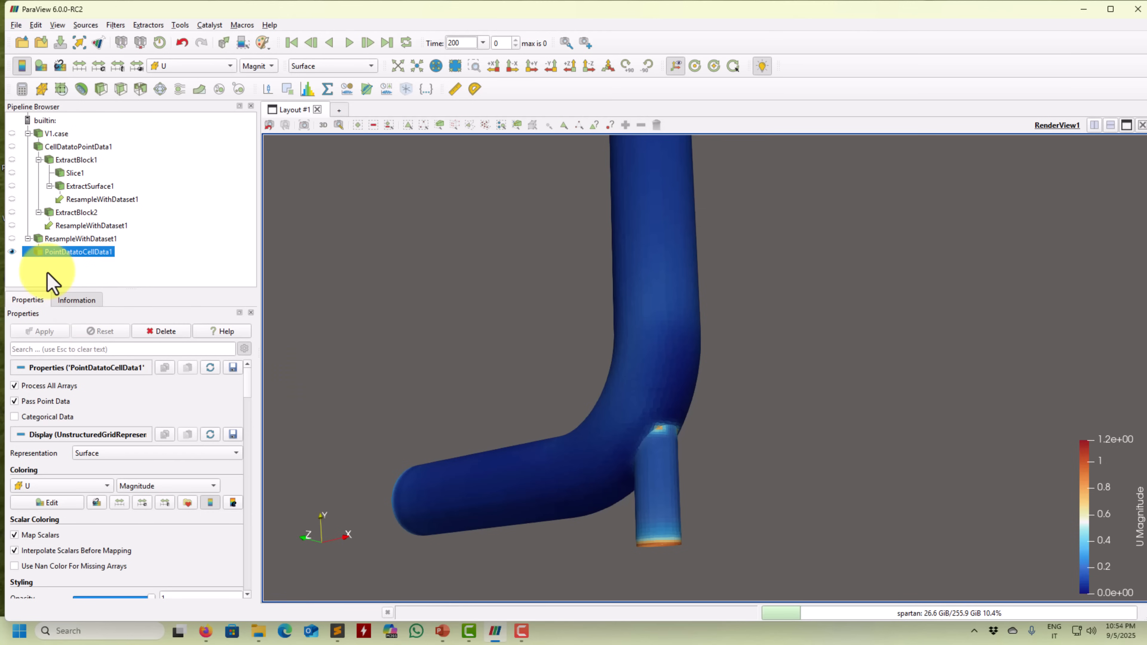
right_click(73, 254)
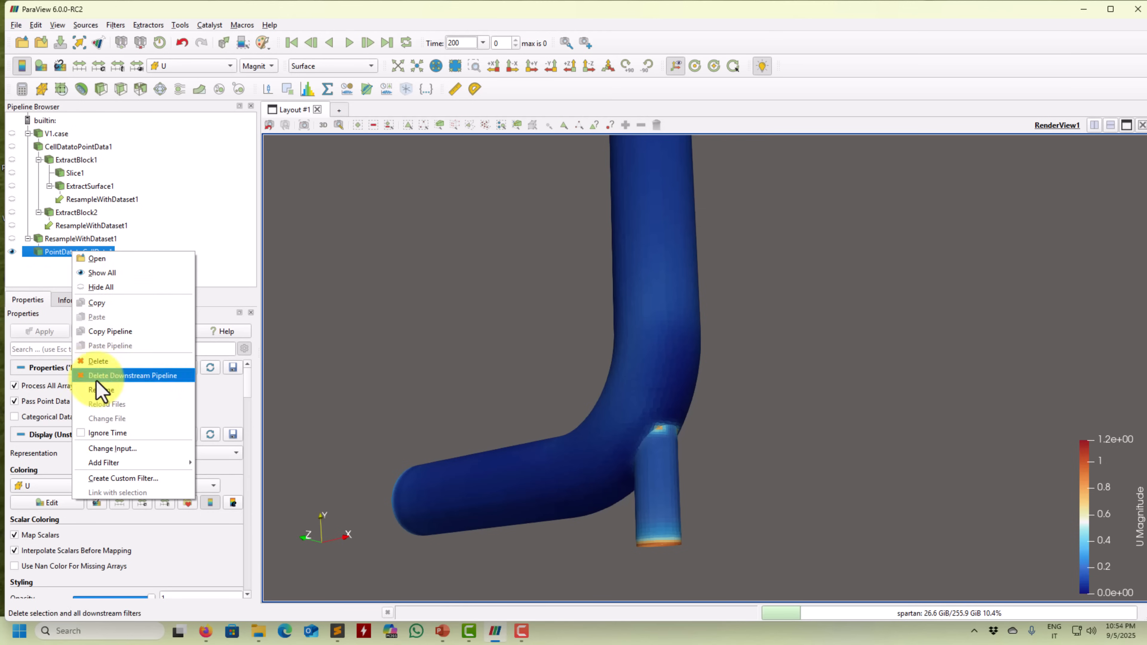
left_click(51, 264)
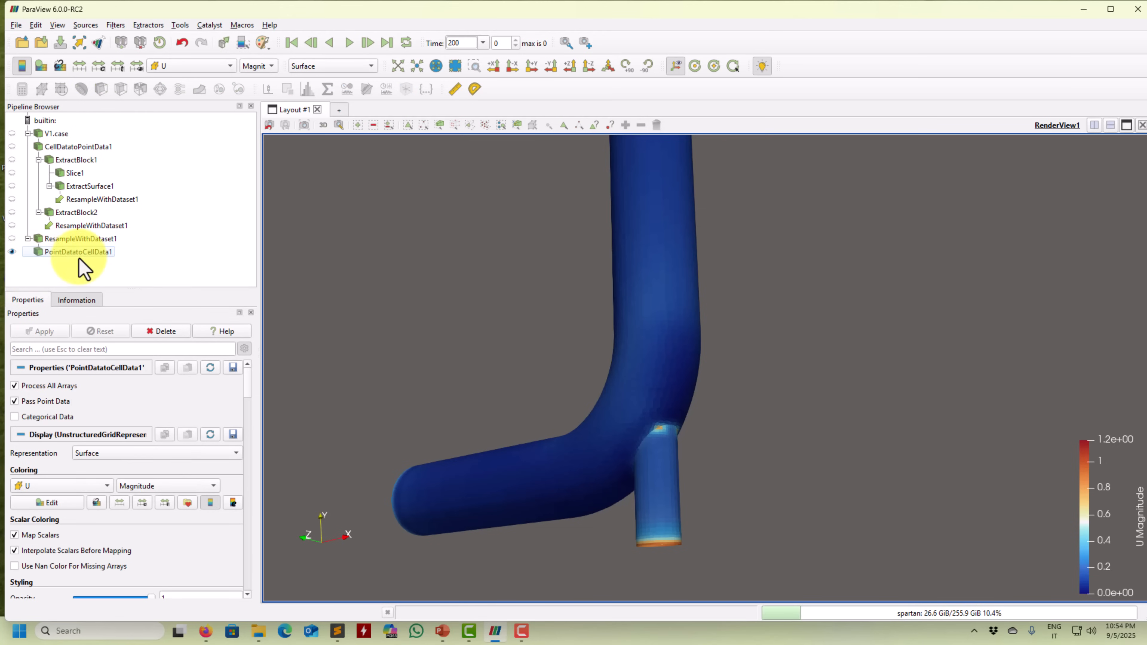
Add a Mask Points filter to PointDatatoCellData1 with a maximum of 100 points, apply it and color the points with Solid Color
left_click(115, 25)
mouse_move(131, 54)
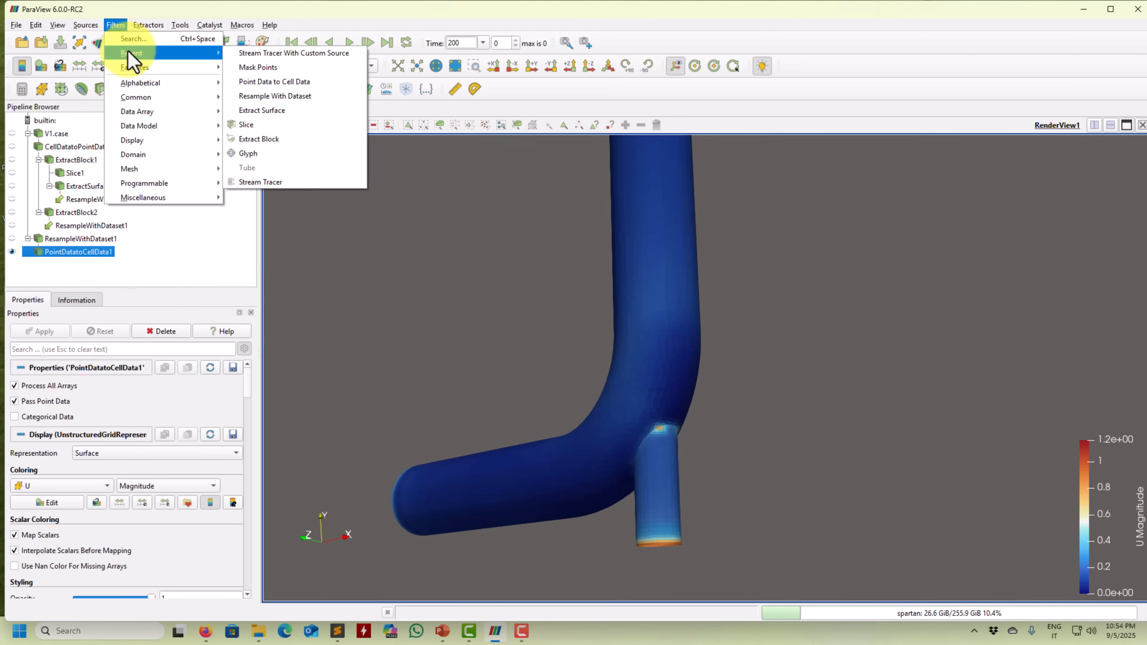
left_click(325, 66)
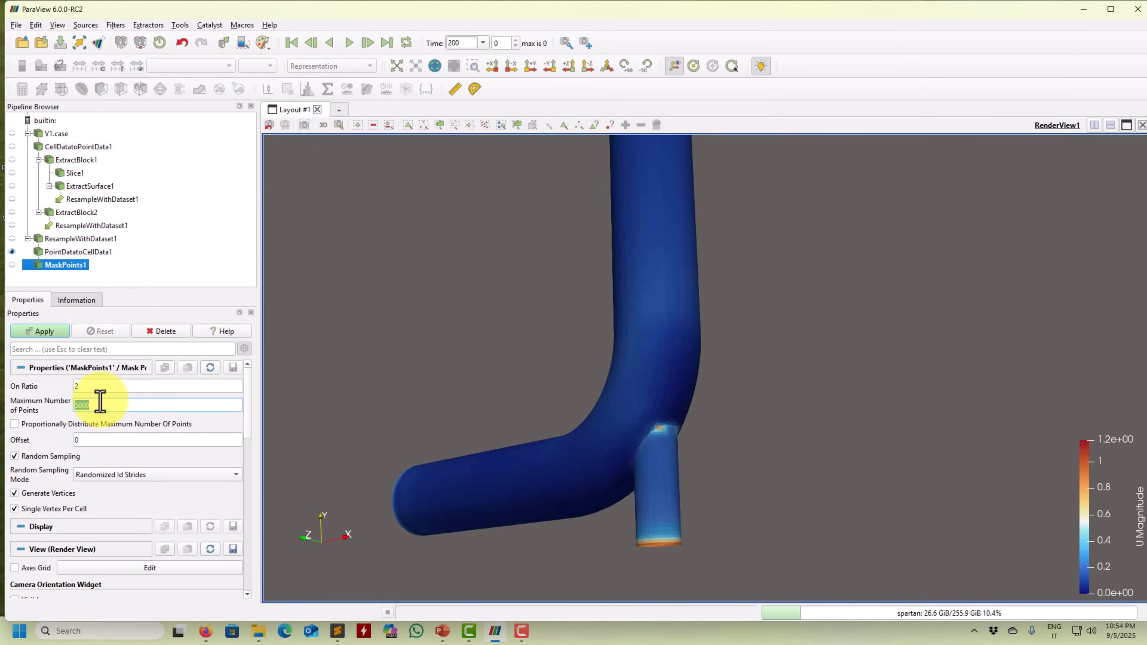
type("00")
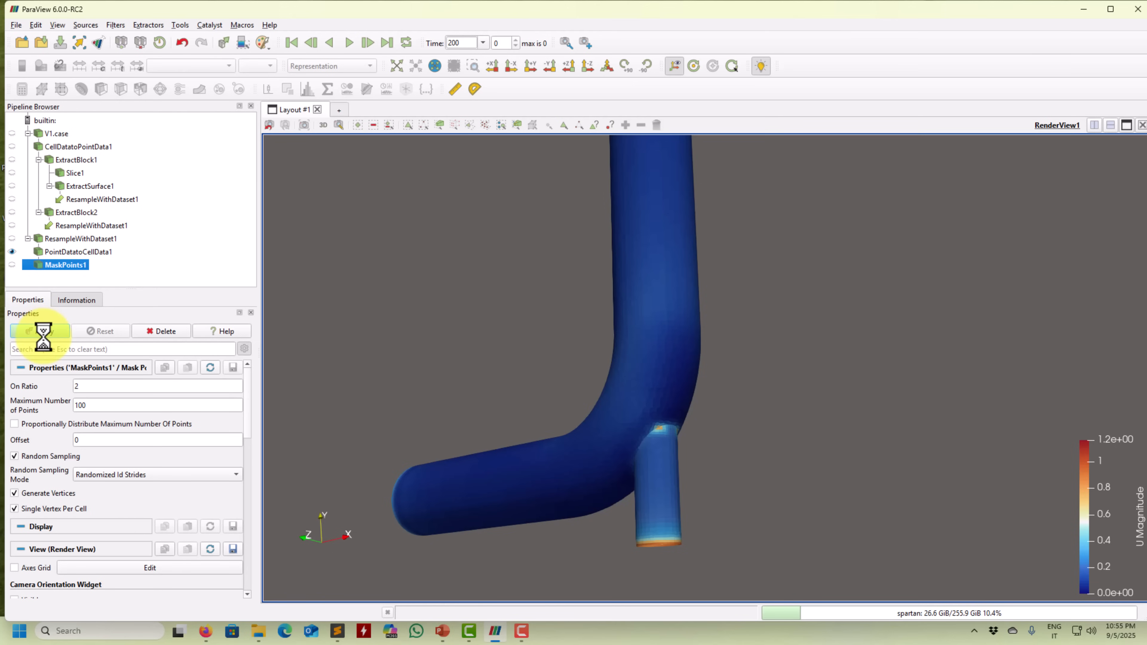
left_click(212, 66)
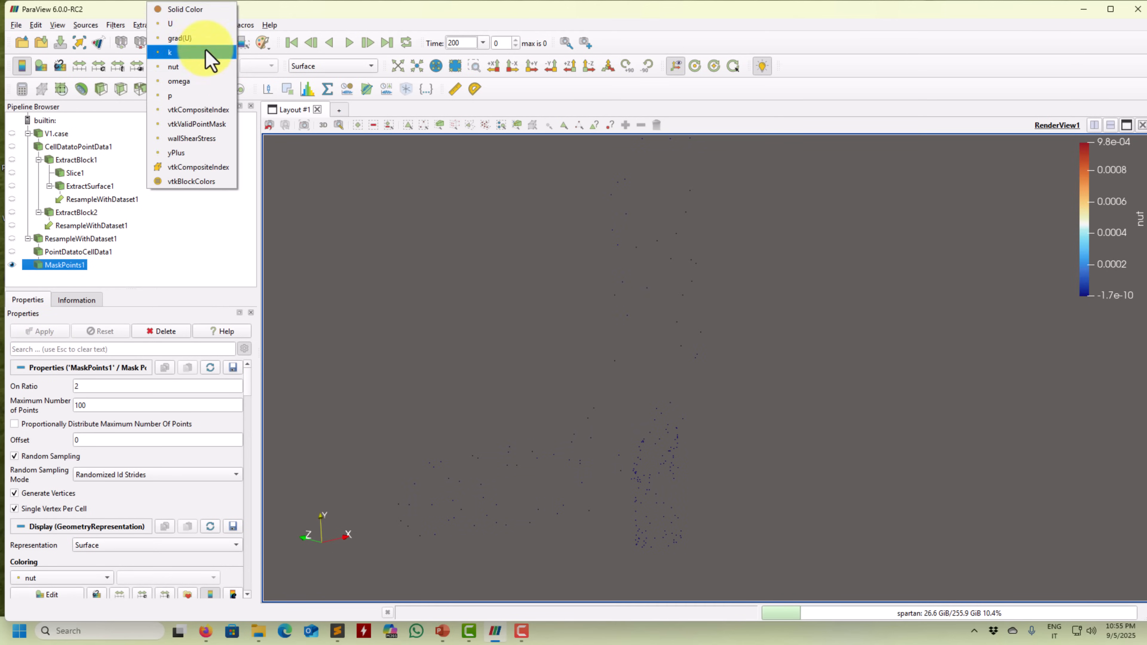
left_click(195, 9)
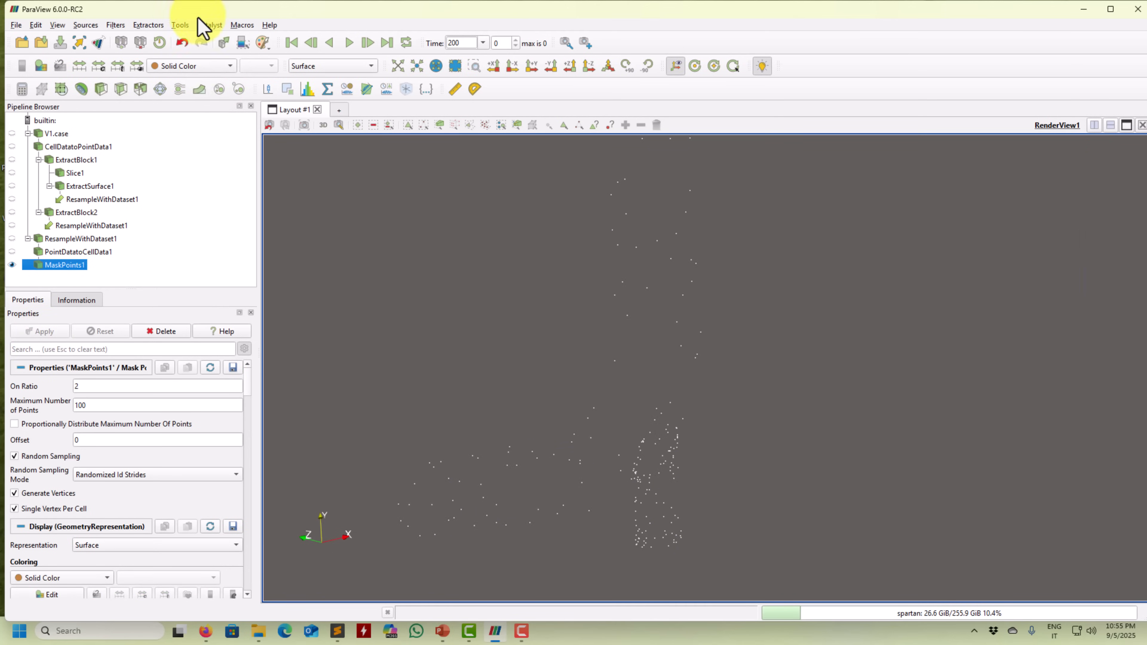
Add a Stream Tracer With Custom Source using PointDatatoCellData1 as the input and MaskPoints1 as the seed source
left_click(74, 251)
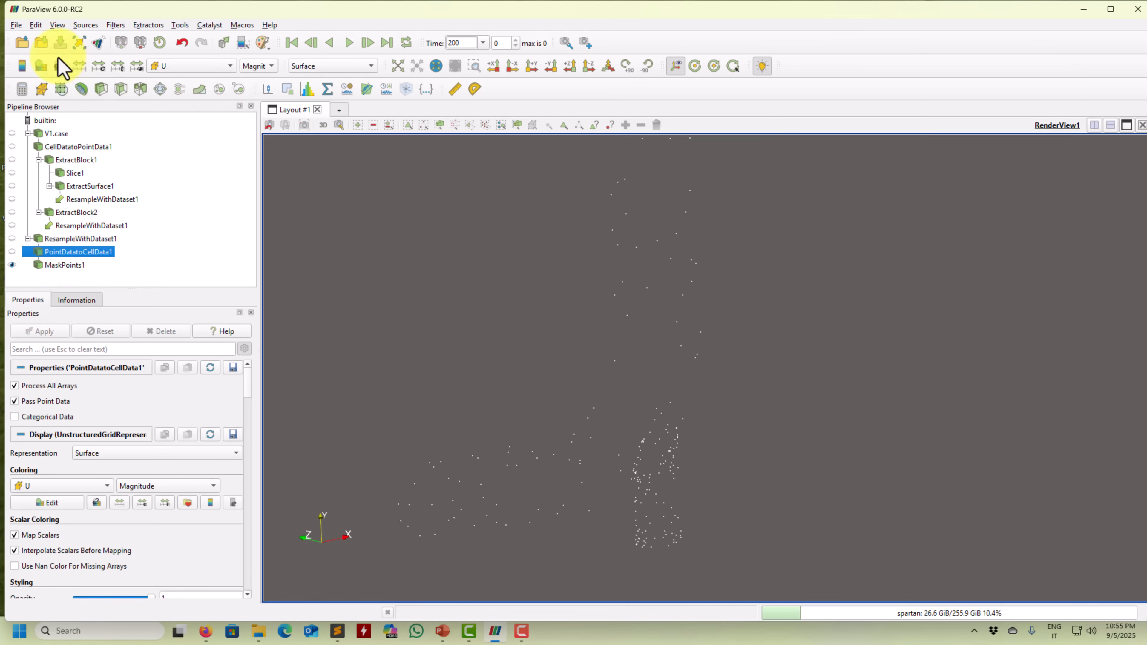
left_click(115, 26)
mouse_move(124, 54)
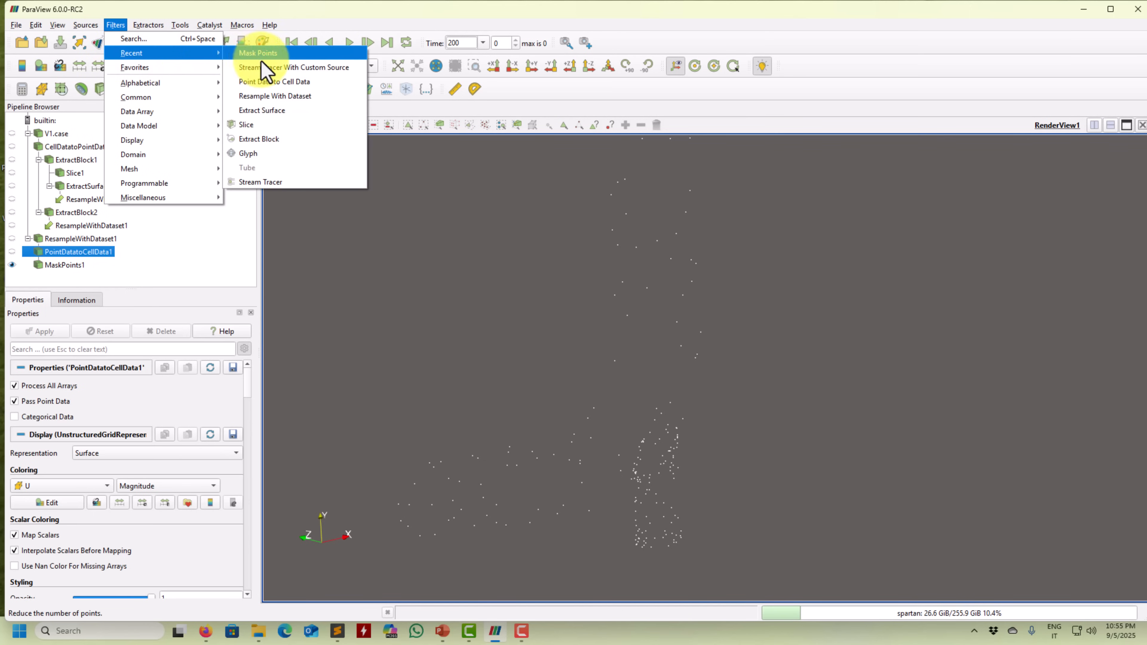
left_click(259, 69)
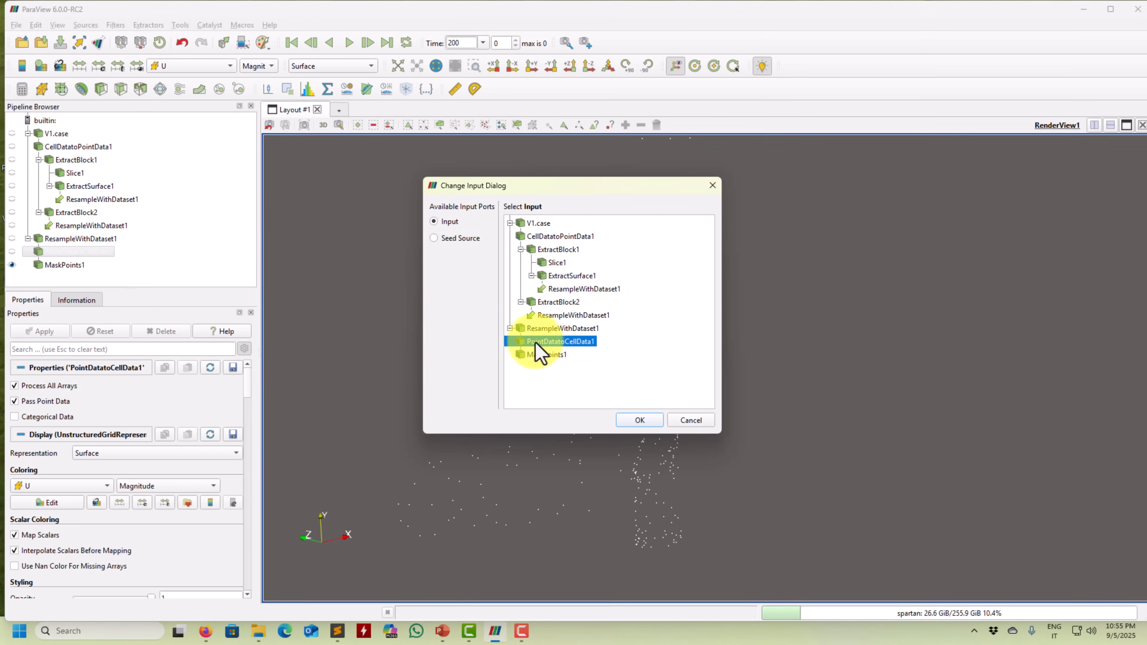
left_click(445, 240)
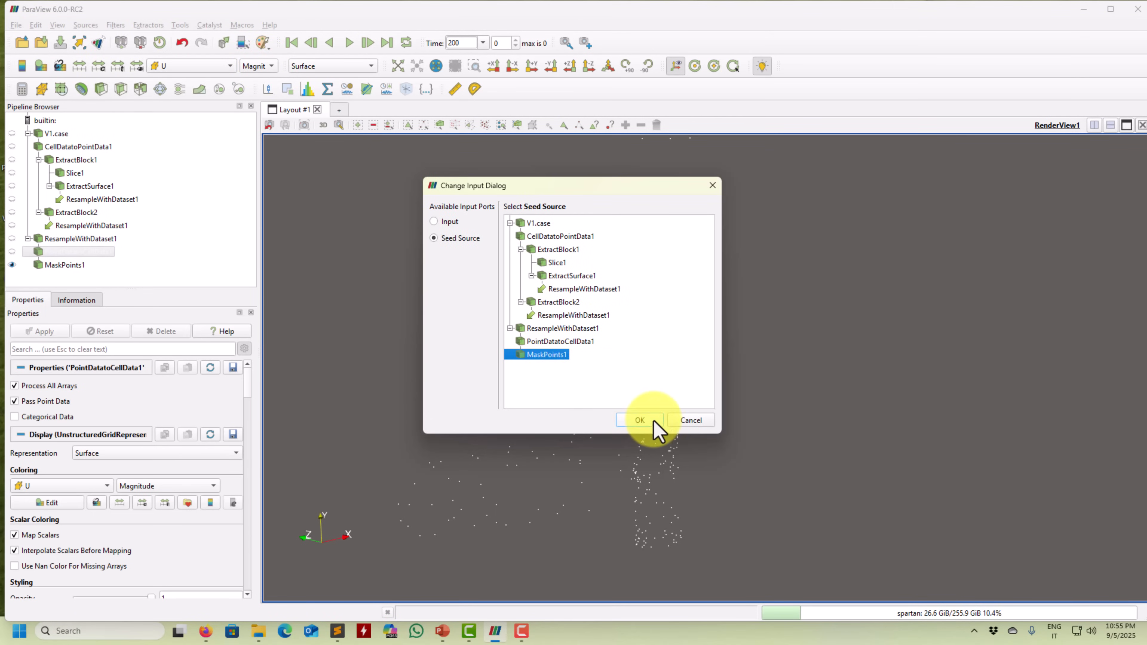
left_click(652, 423)
Set the stream tracer's vectors to U, enable Surface Streamlines and apply it
left_click(156, 386)
left_click(136, 397)
left_click(55, 334)
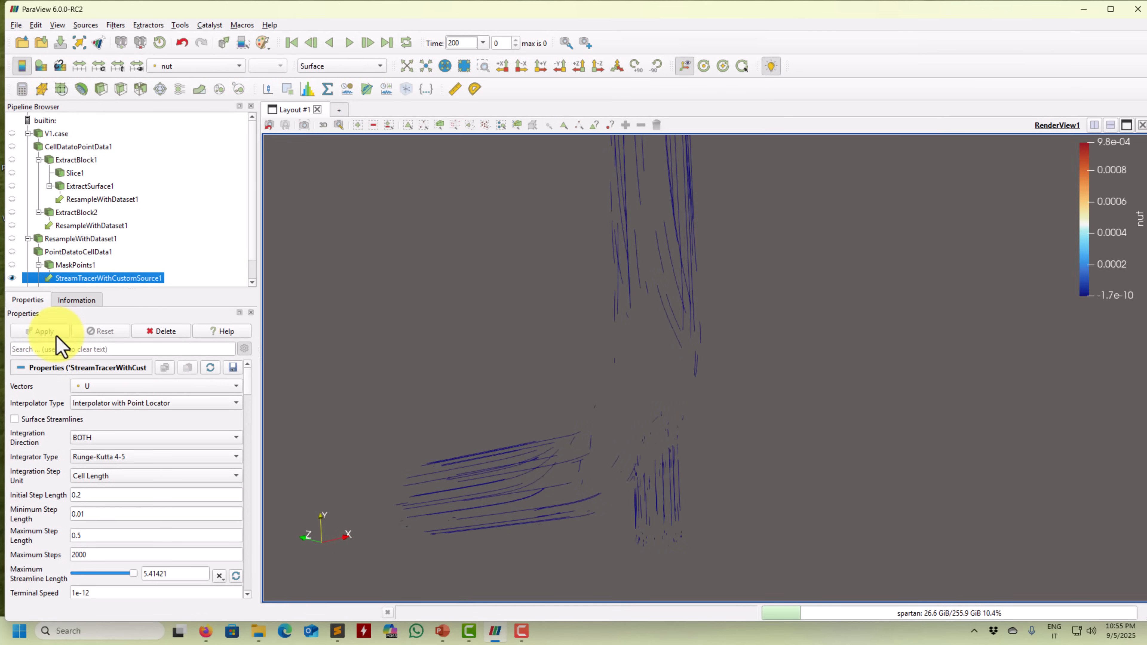
left_click(44, 420)
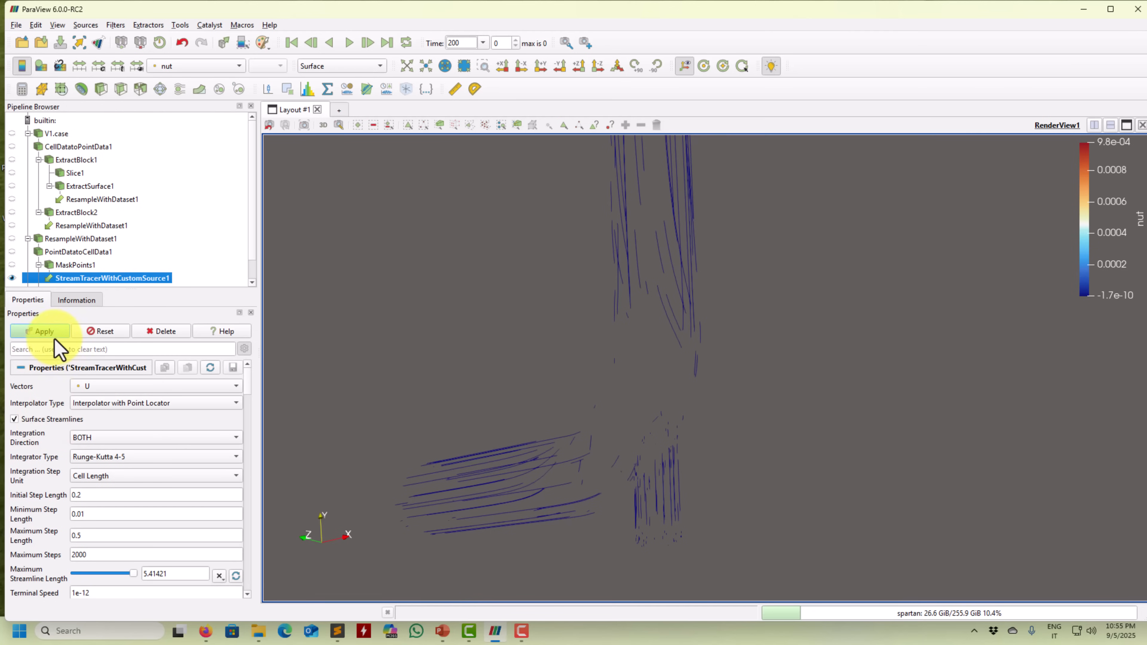
left_click(53, 334)
Color the surface streamlines with Solid Color
left_click_drag(564, 398, 632, 397)
left_click(197, 68)
left_click(192, 20)
left_click_drag(335, 210, 591, 334)
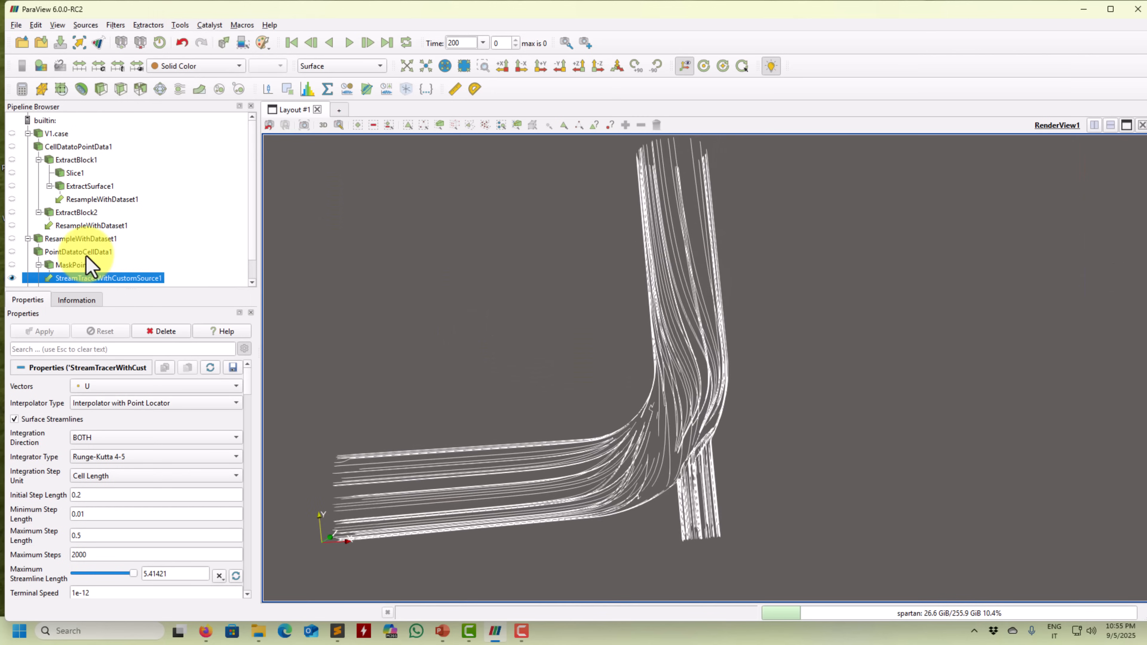
Show the ExtractBlock2 pipe walls beneath the streamlines and color them by the point pressure field p
left_click(13, 212)
left_click(209, 67)
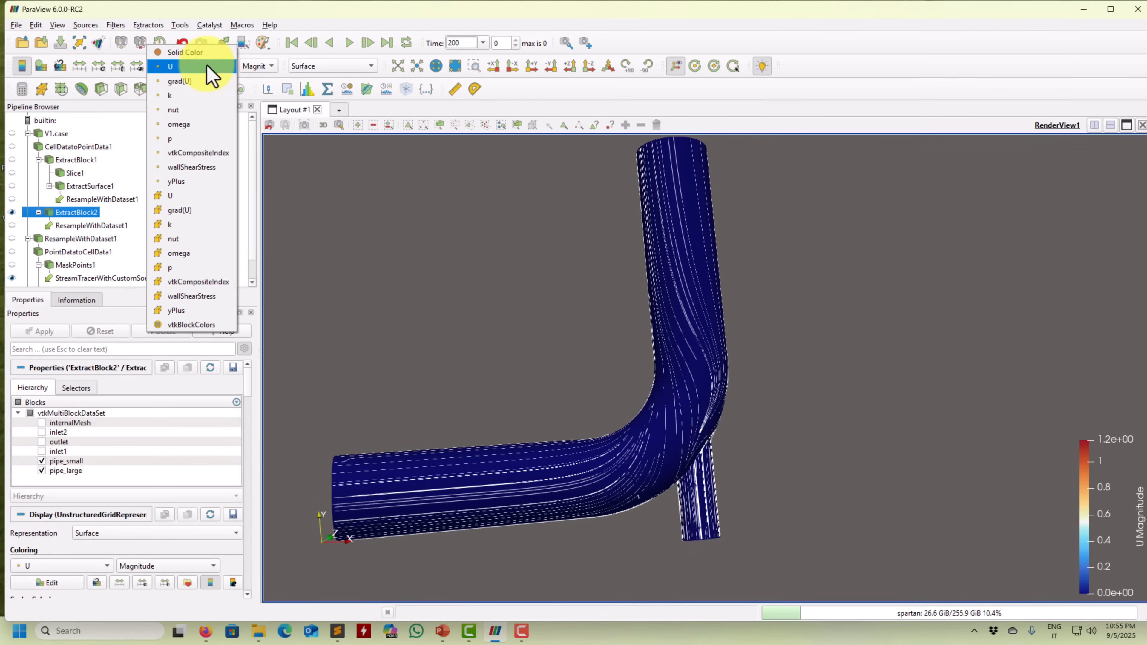
left_click(176, 139)
left_click_drag(587, 399, 560, 389)
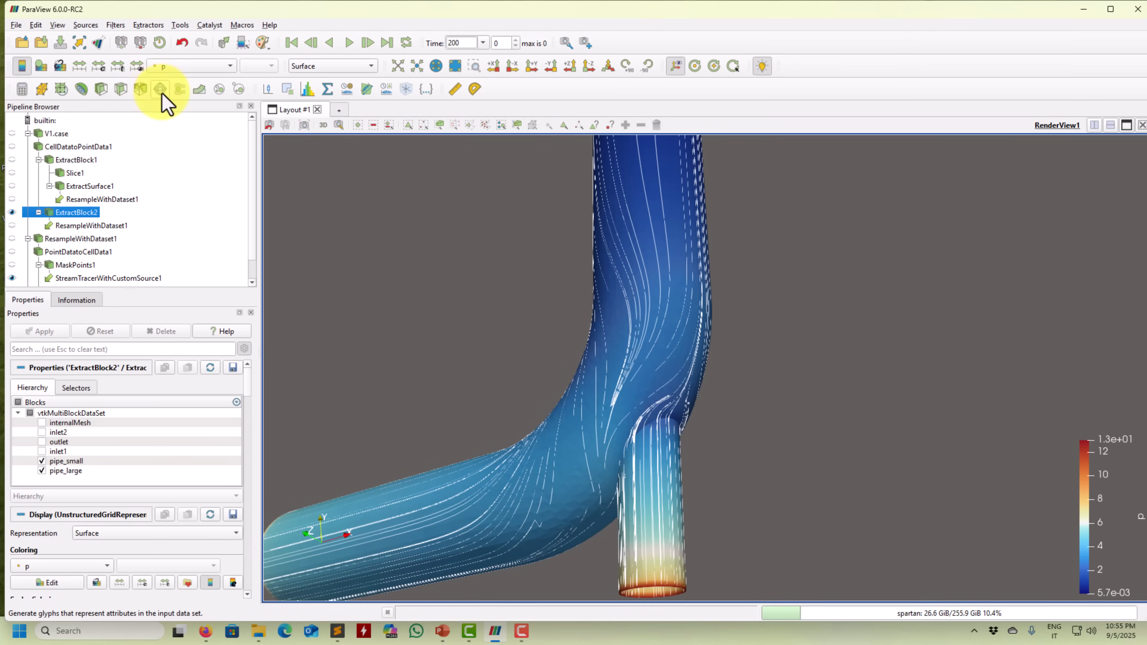
left_click_drag(639, 429, 468, 402)
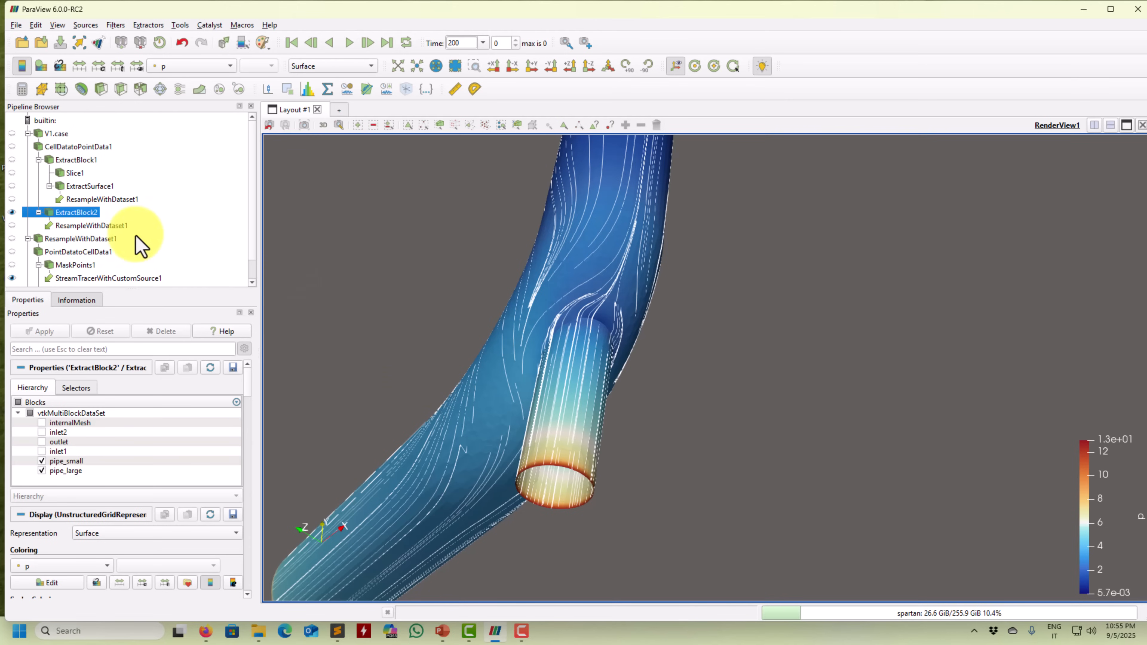
Change the ExtractBlock2 pipe walls' representation to Surface LIC and compare its pattern with the streamlines
left_click(346, 67)
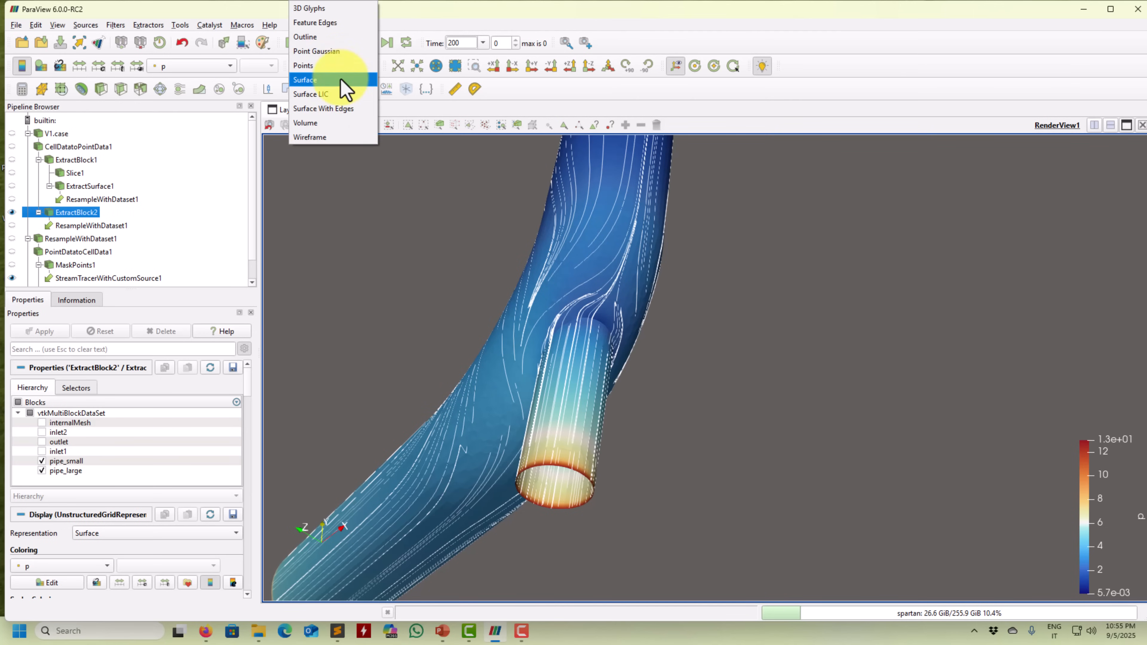
left_click(329, 95)
left_click_drag(428, 246, 626, 331)
right_click_drag(625, 331, 621, 396)
left_click_drag(594, 423, 691, 380)
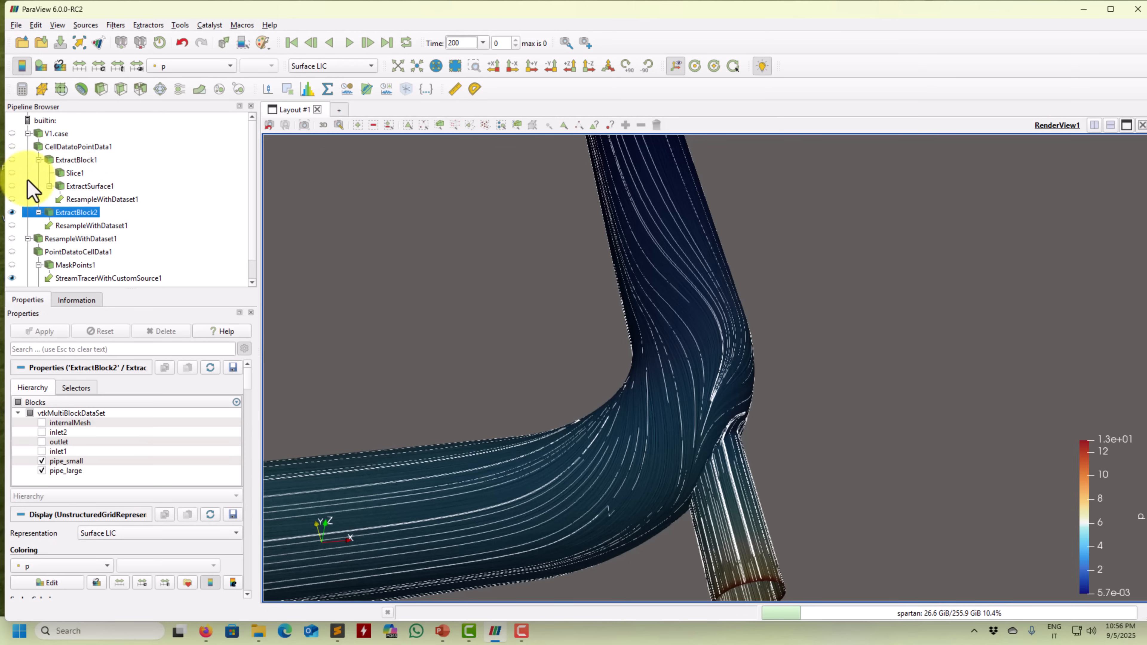
Show Slice1 inside the pipes, dismiss the output messages and inspect the slice together with the walls and streamlines
left_click(20, 174)
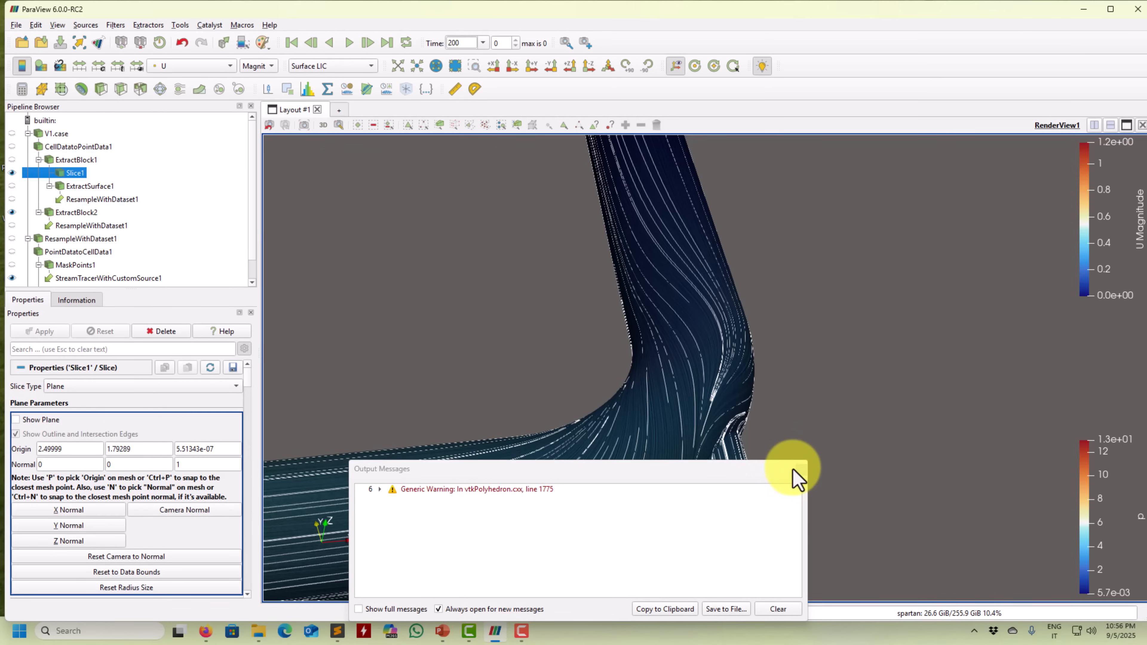
left_click(799, 481)
middle_click_drag(476, 416, 1015, 302)
left_click_drag(647, 448, 804, 430)
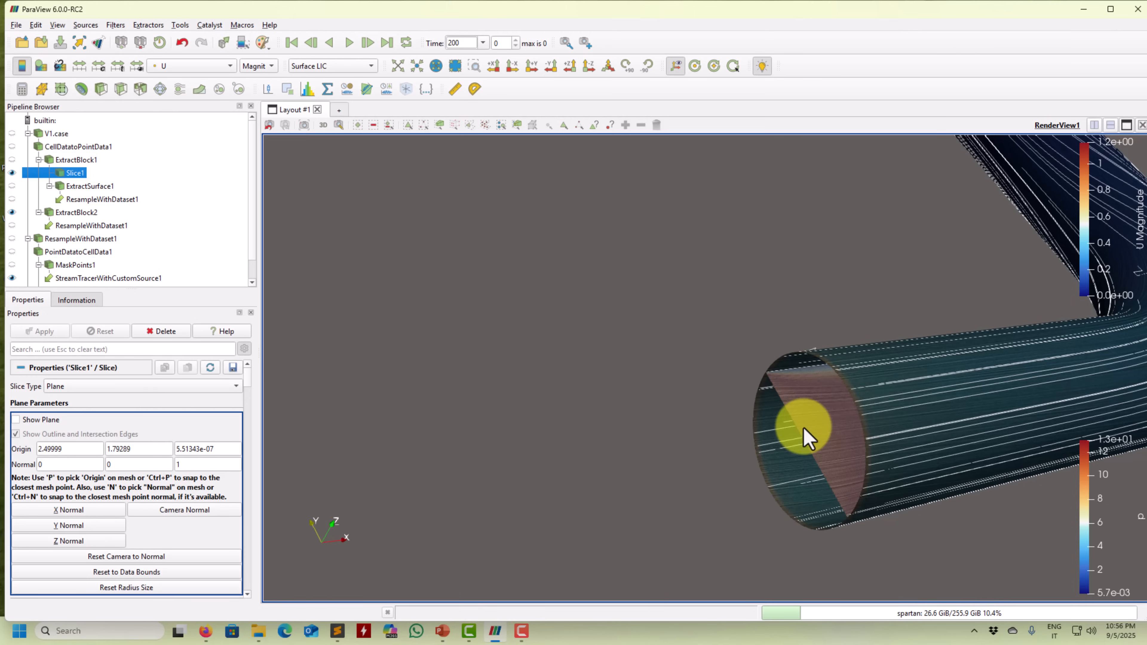
left_click_drag(806, 436, 515, 461)
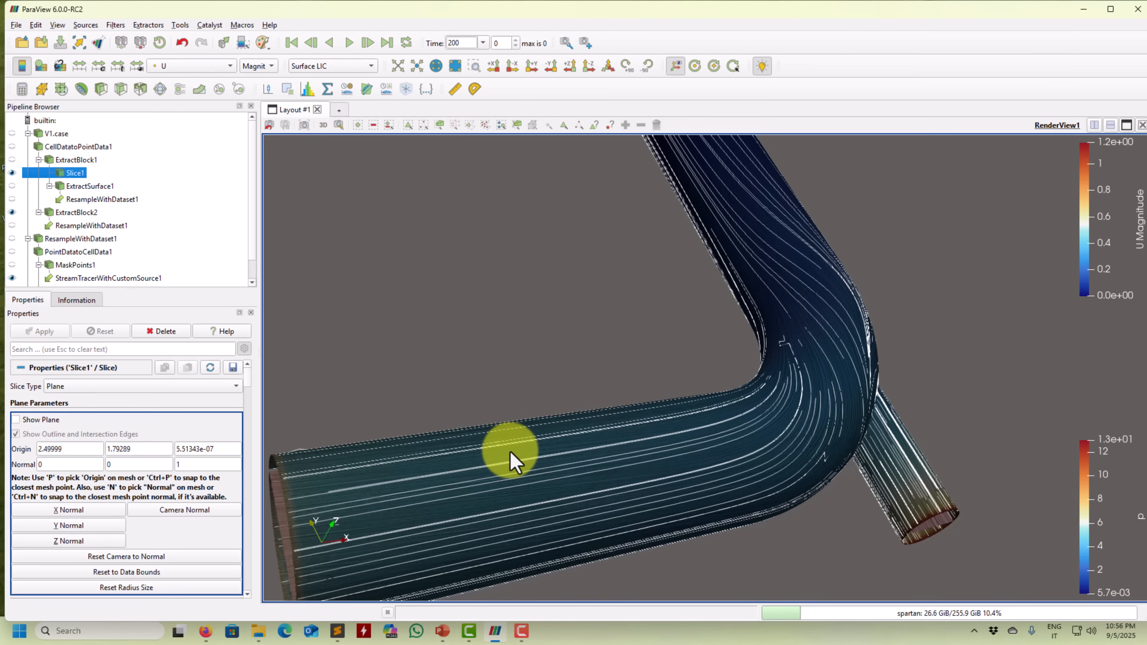
scroll(630, 430, "down", 4)
scroll(641, 377, "down", 1)
left_click_drag(637, 368, 582, 371)
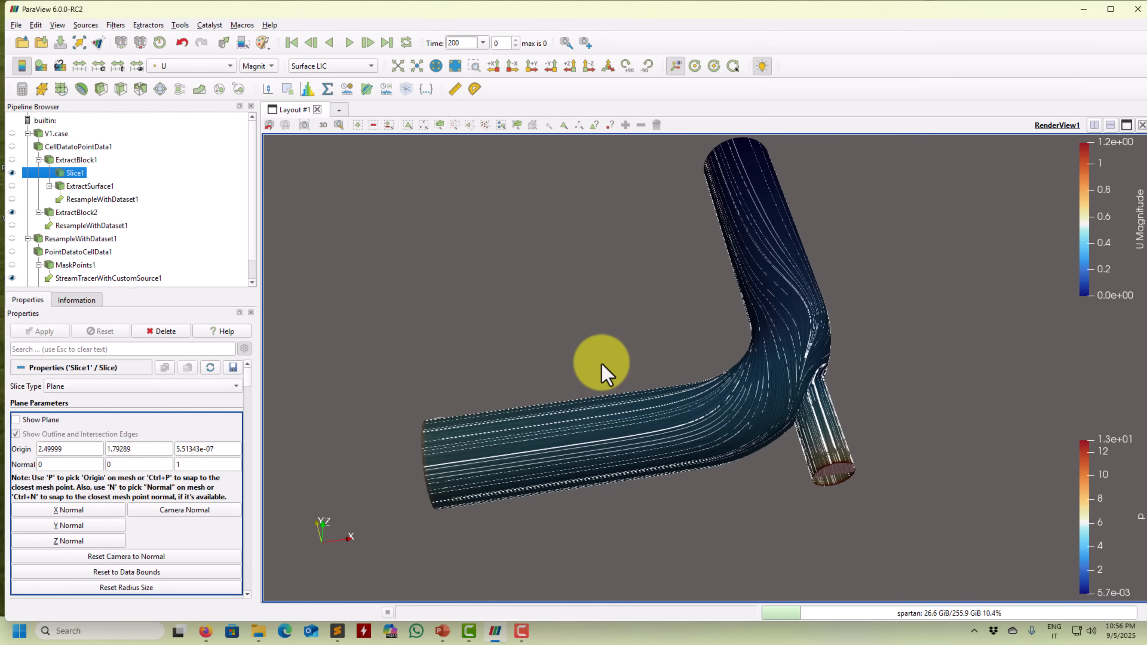
left_click(521, 630)
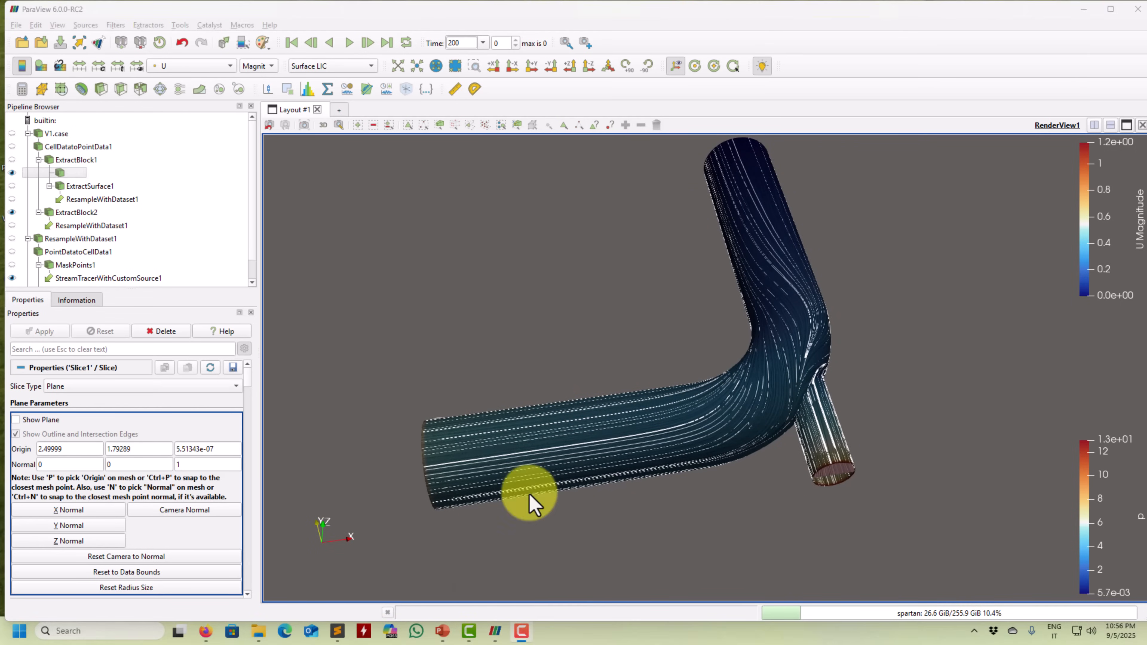